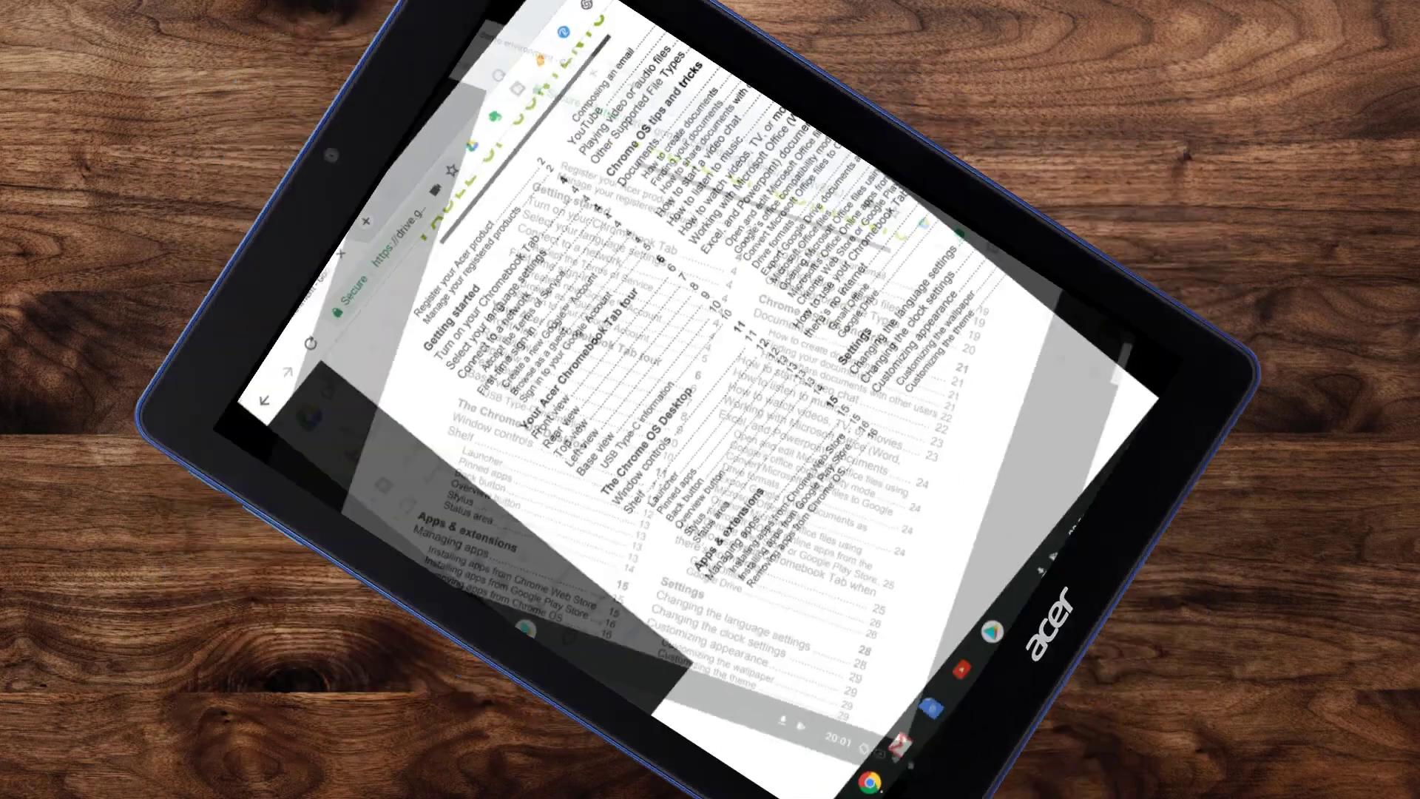
Step: Capture the "Select your language settings" section of the manual as a region screenshot and open it for annotation
scroll(640, 413, "left", 5)
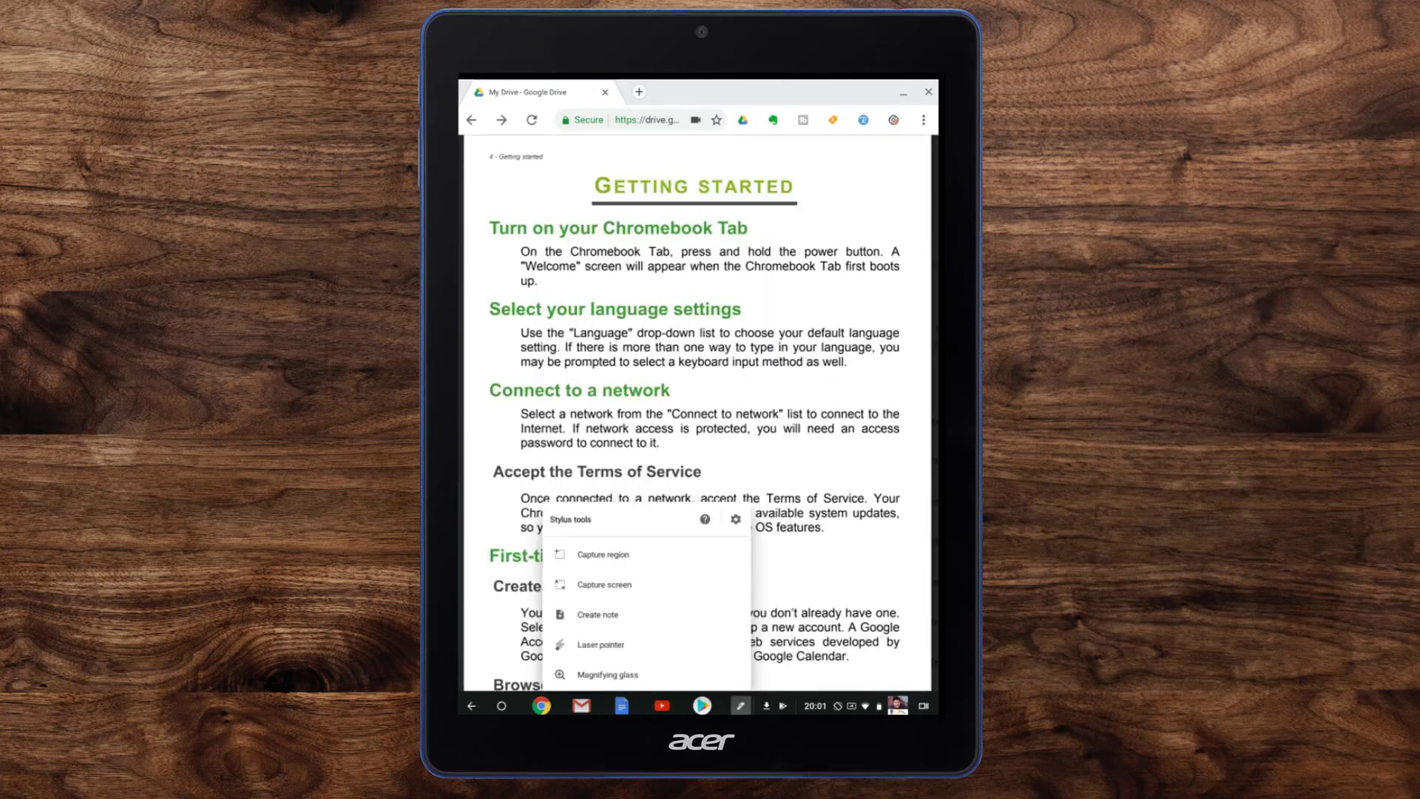
left_click(603, 554)
left_click_drag(480, 299, 920, 373)
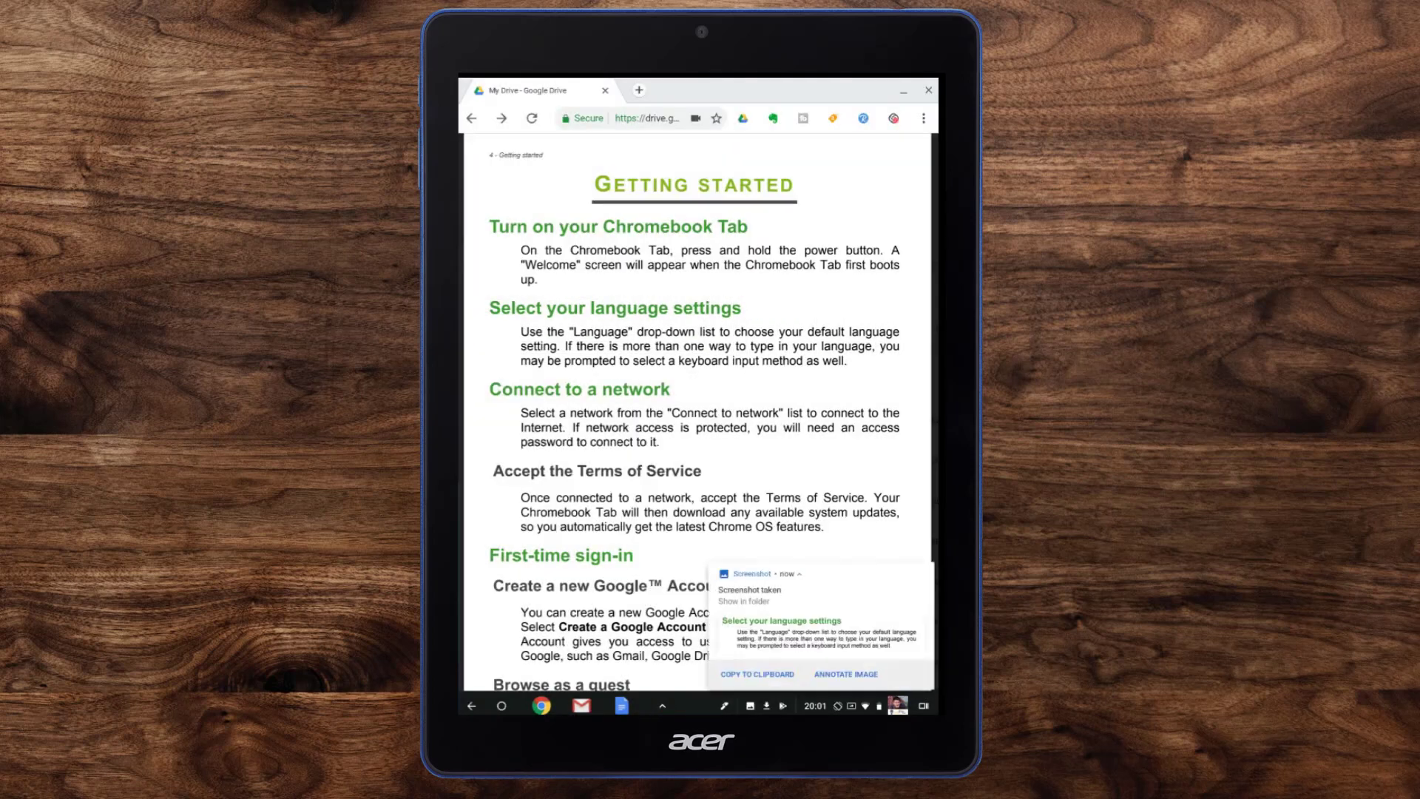
left_click(850, 674)
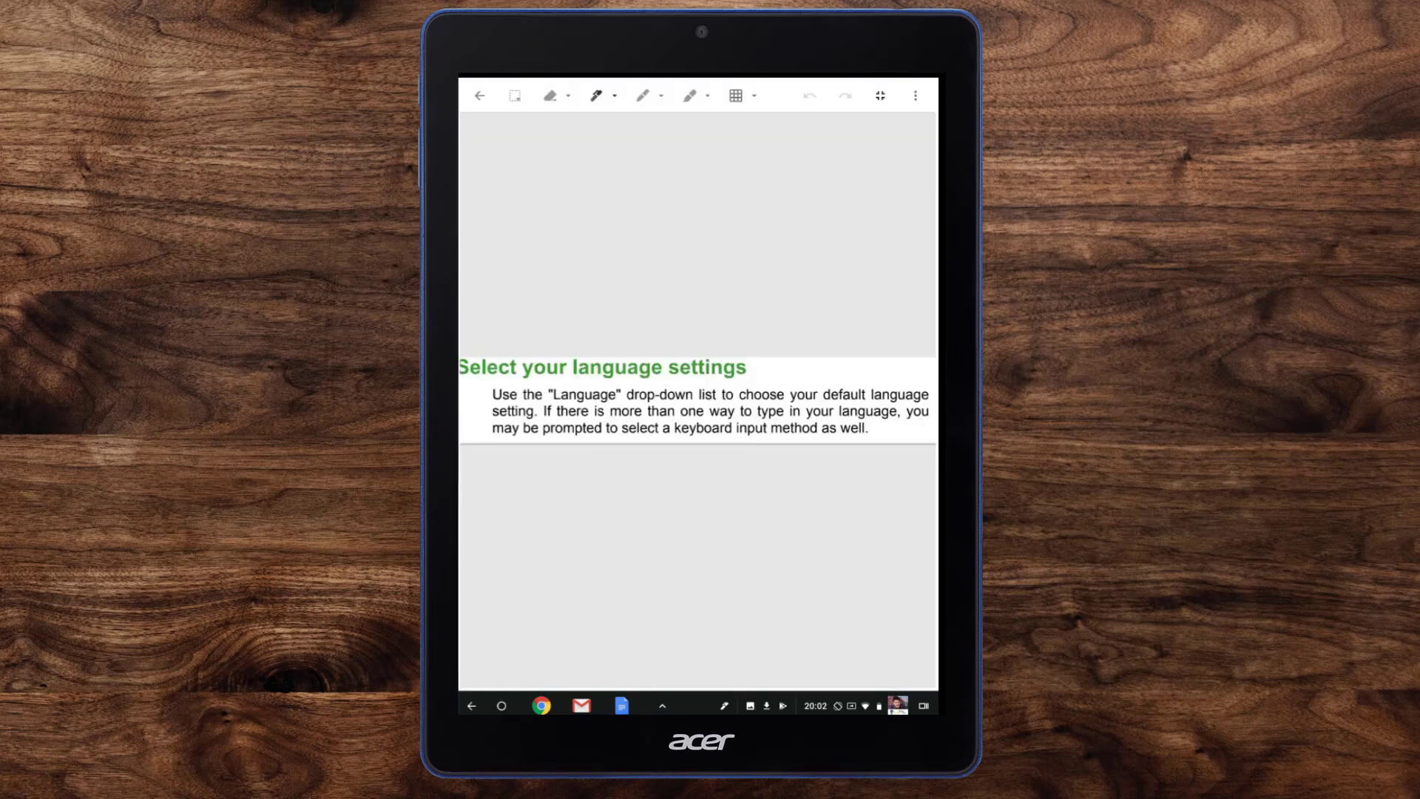
Step: Highlight the words "settings", "list" and "language" in yellow on the captured image
left_click(596, 96)
left_click(549, 96)
left_click(661, 95)
left_click(689, 95)
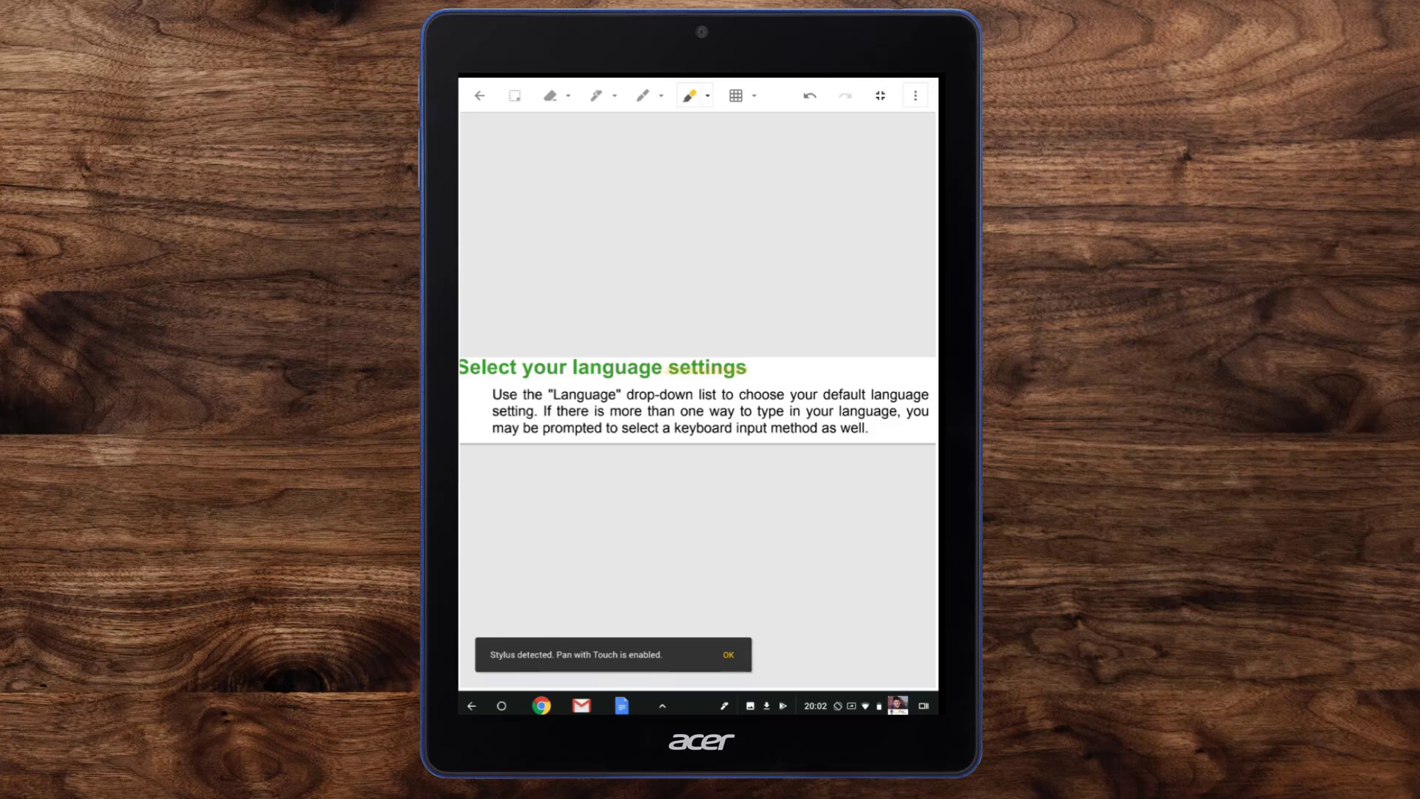
left_click(729, 654)
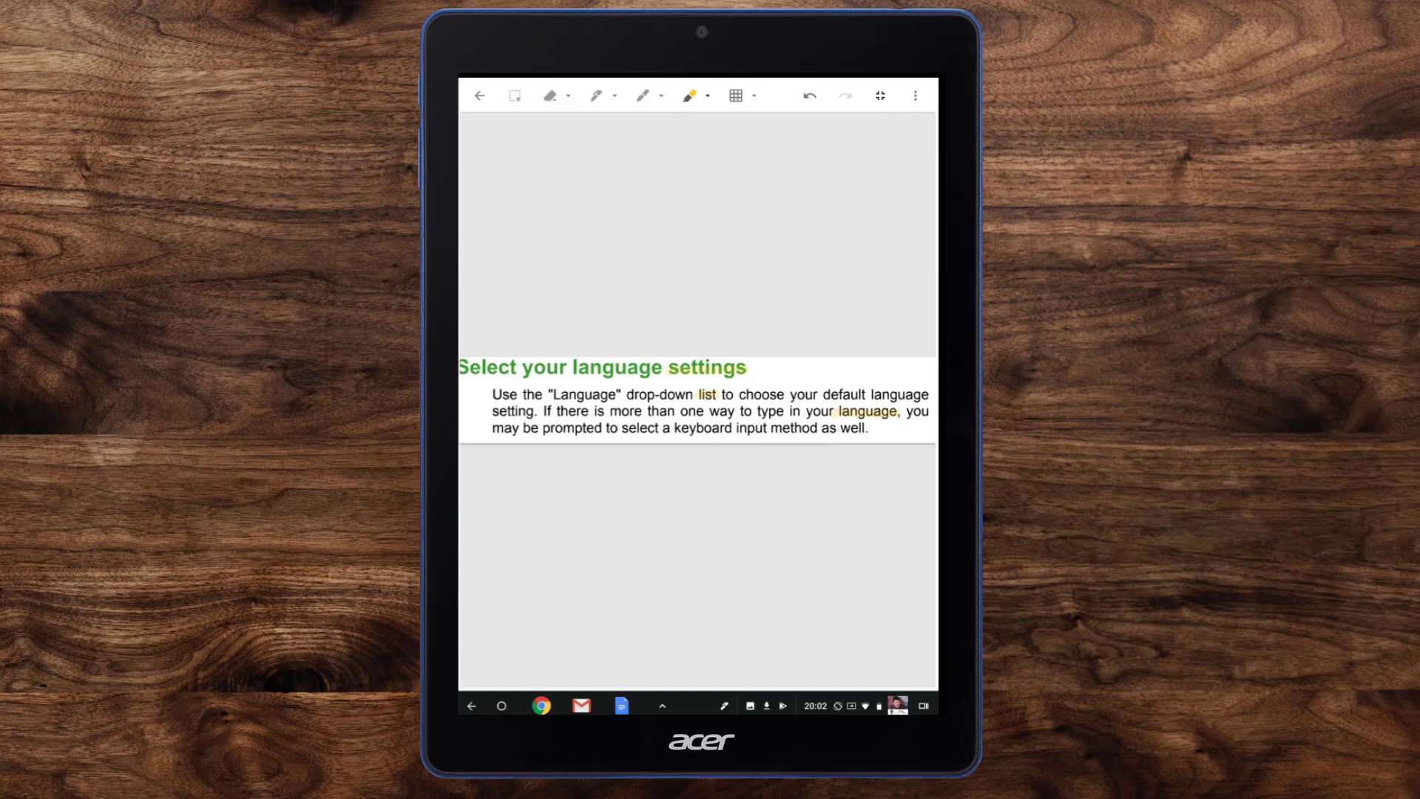
Step: Switch back to the manual in Chrome and return to the Acer demo environment folder in Google Drive
left_click(541, 705)
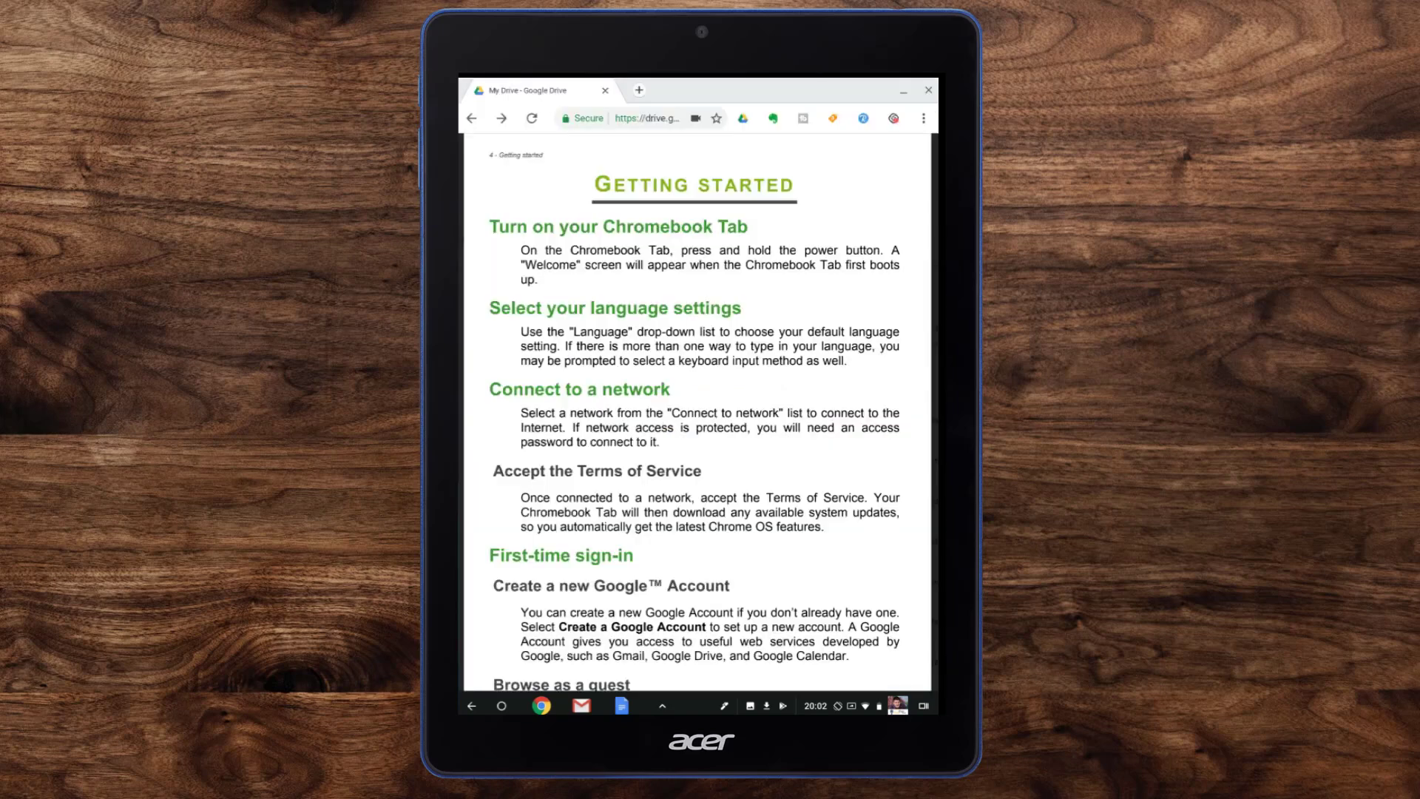
scroll(698, 412, "up", 2)
scroll(697, 411, "down", 2)
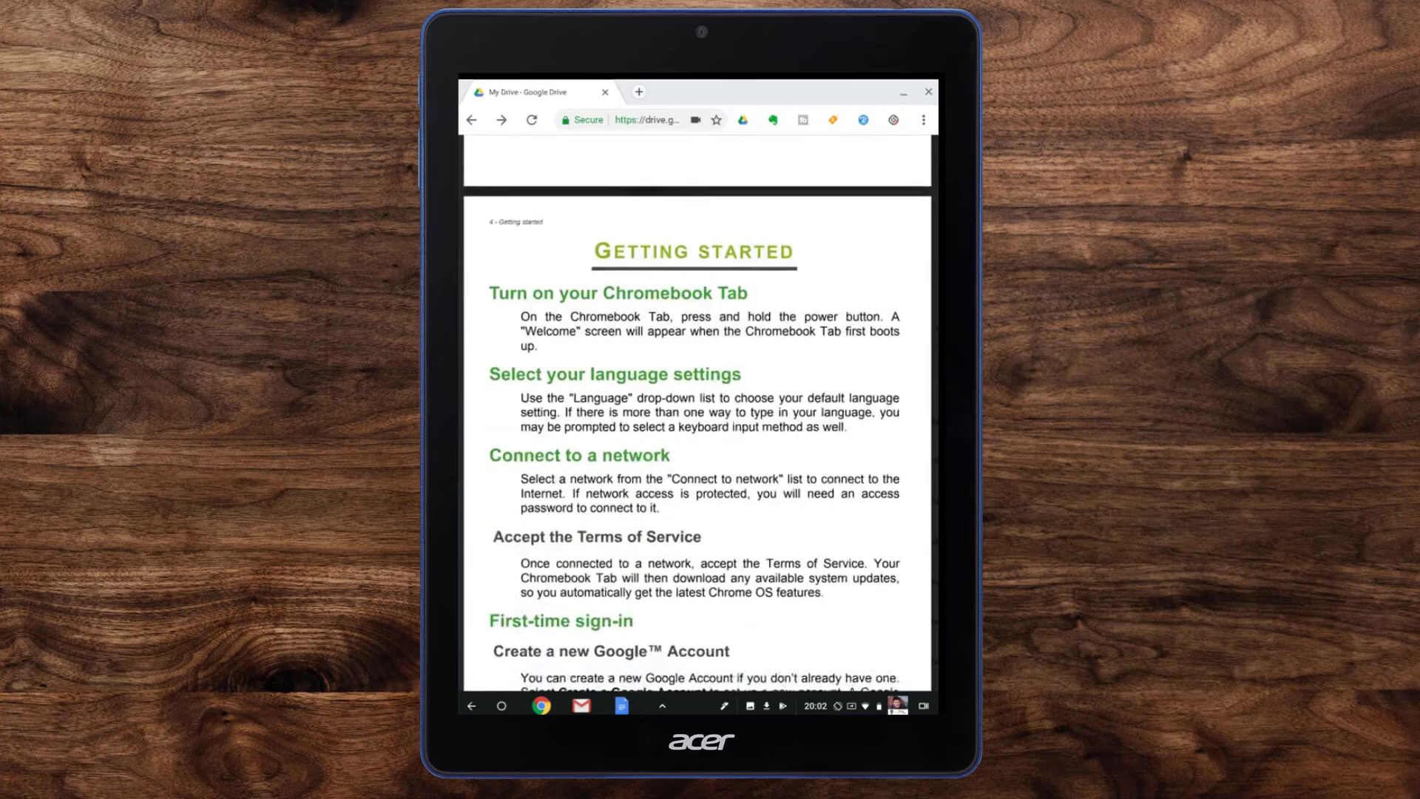
scroll(697, 412, "up", 4)
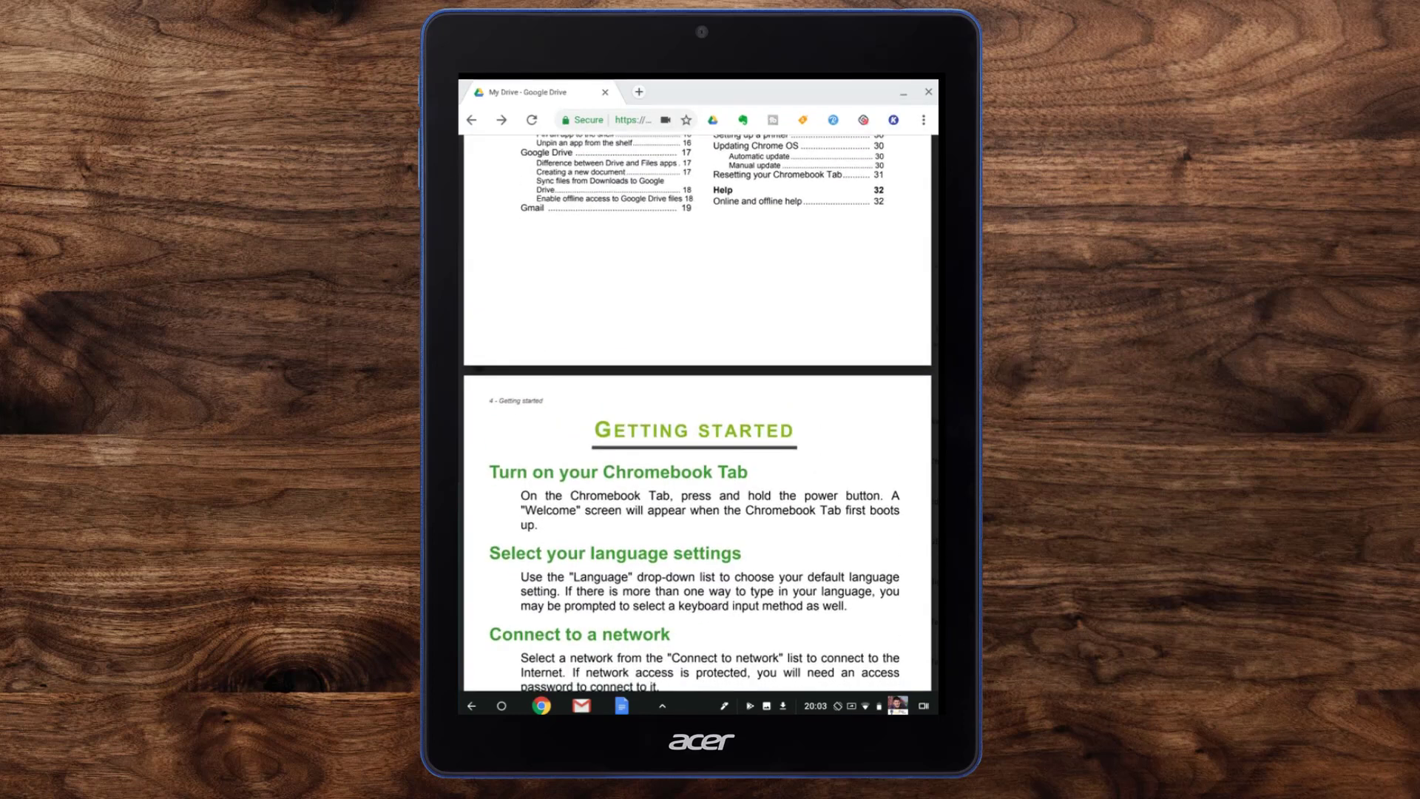
left_click(471, 120)
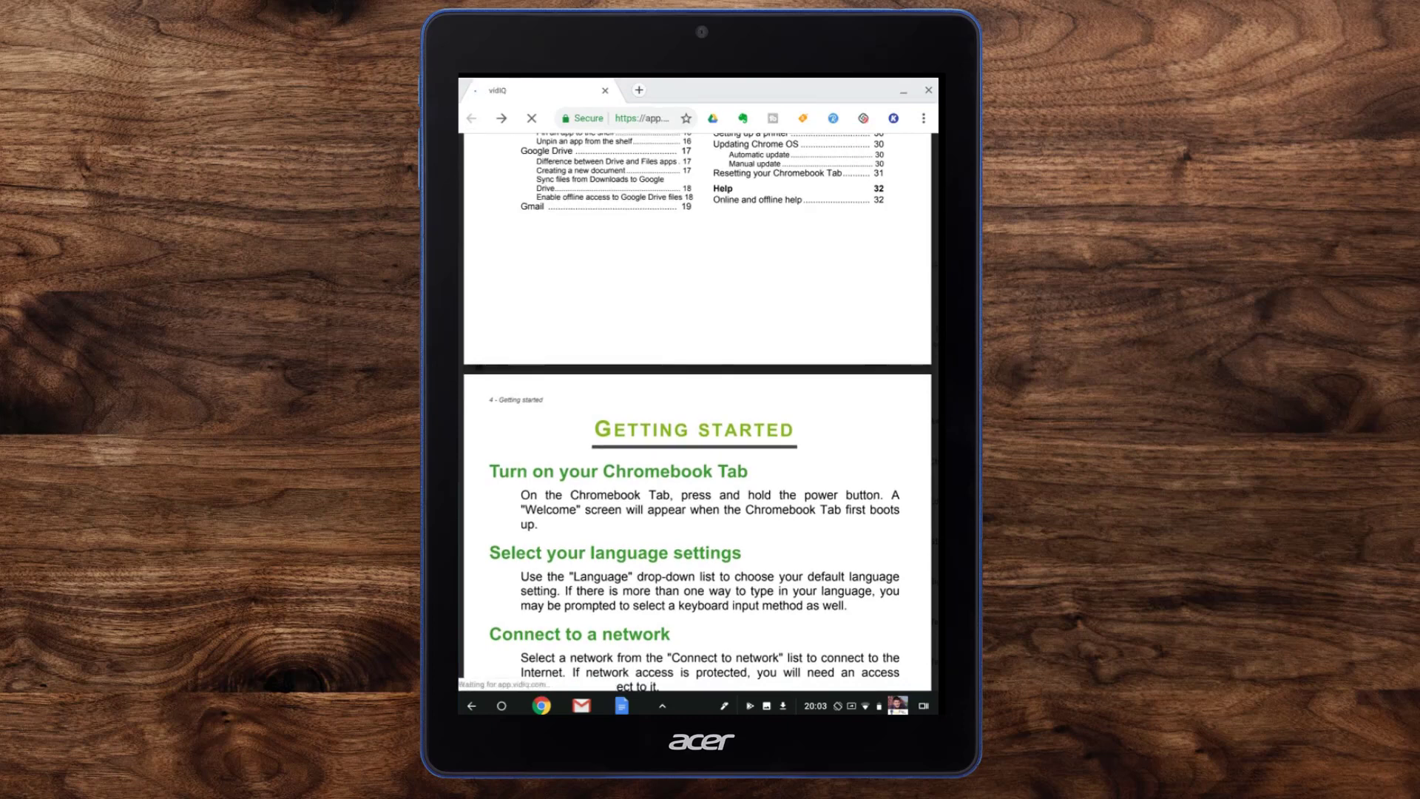
left_click(502, 119)
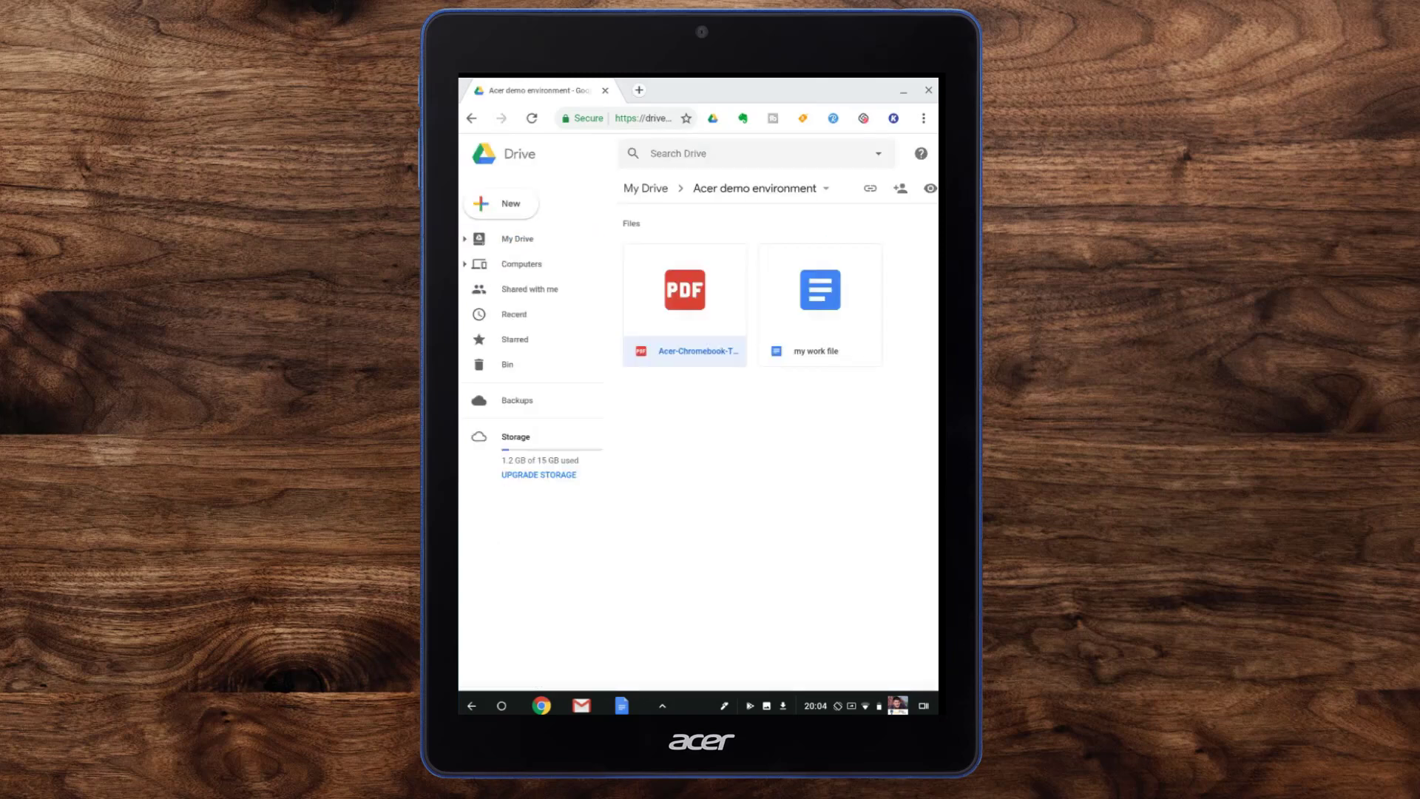
Step: Choose to connect more apps for opening the Acer Chromebook PDF and search the available Drive apps for "kami"
right_click(687, 306)
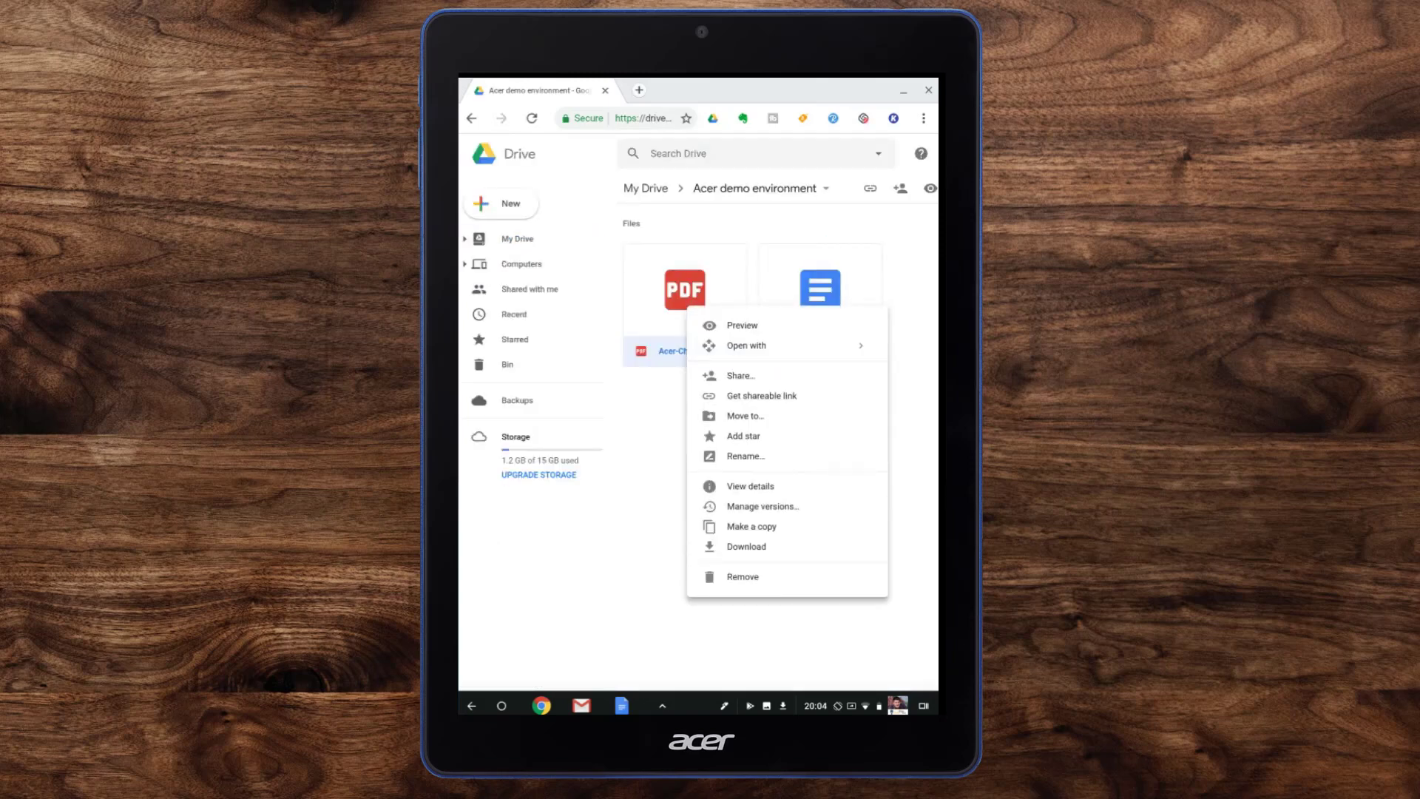
left_click(746, 346)
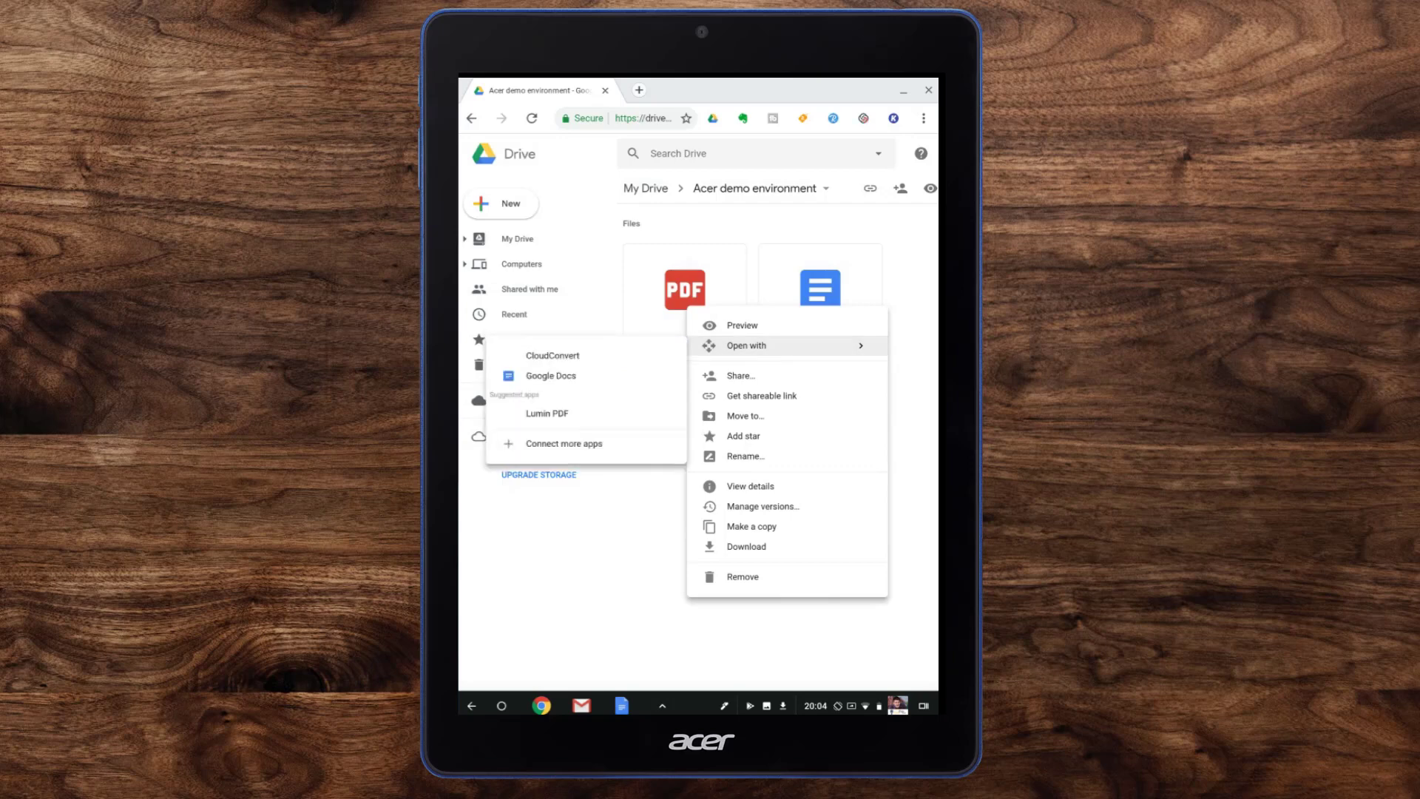
left_click(563, 444)
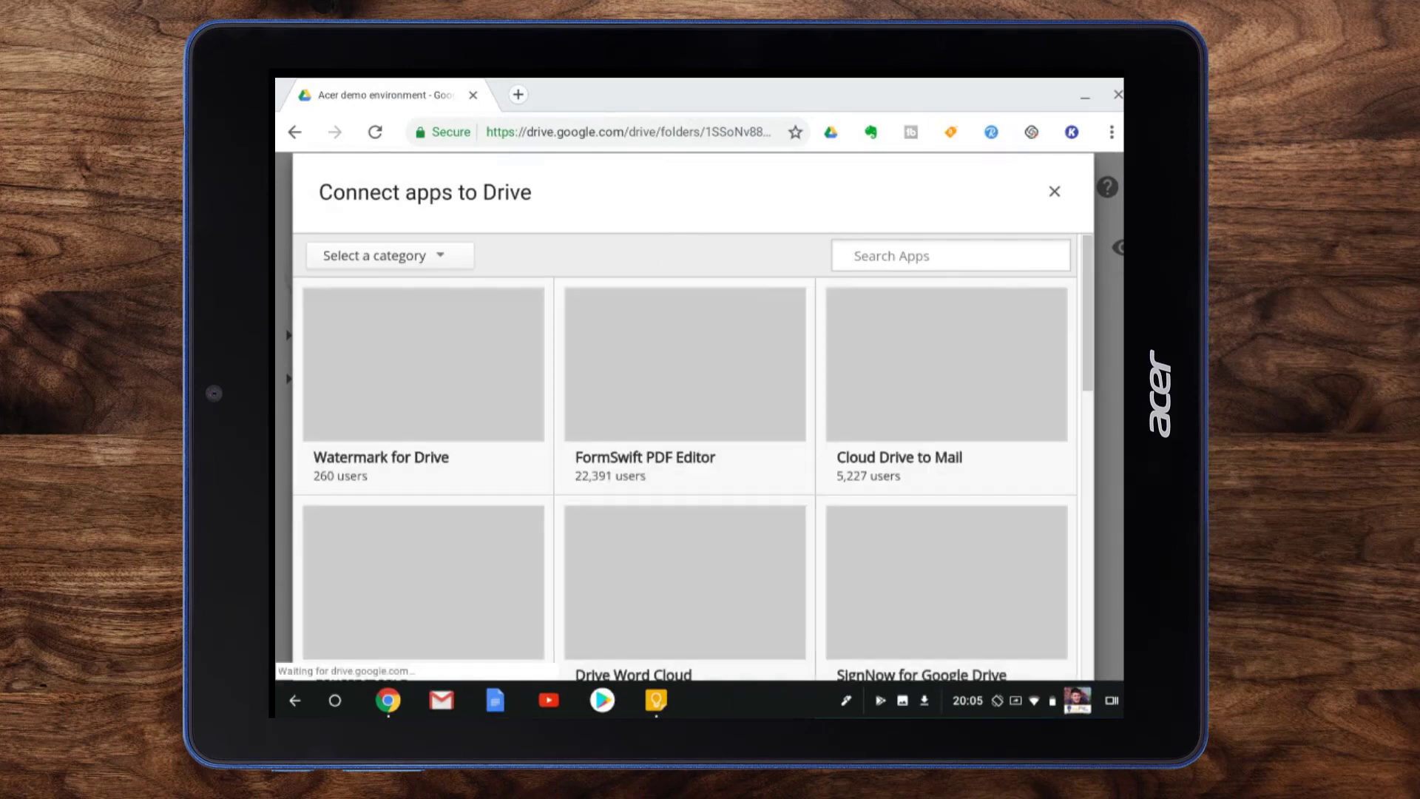
left_click(950, 256)
type("k")
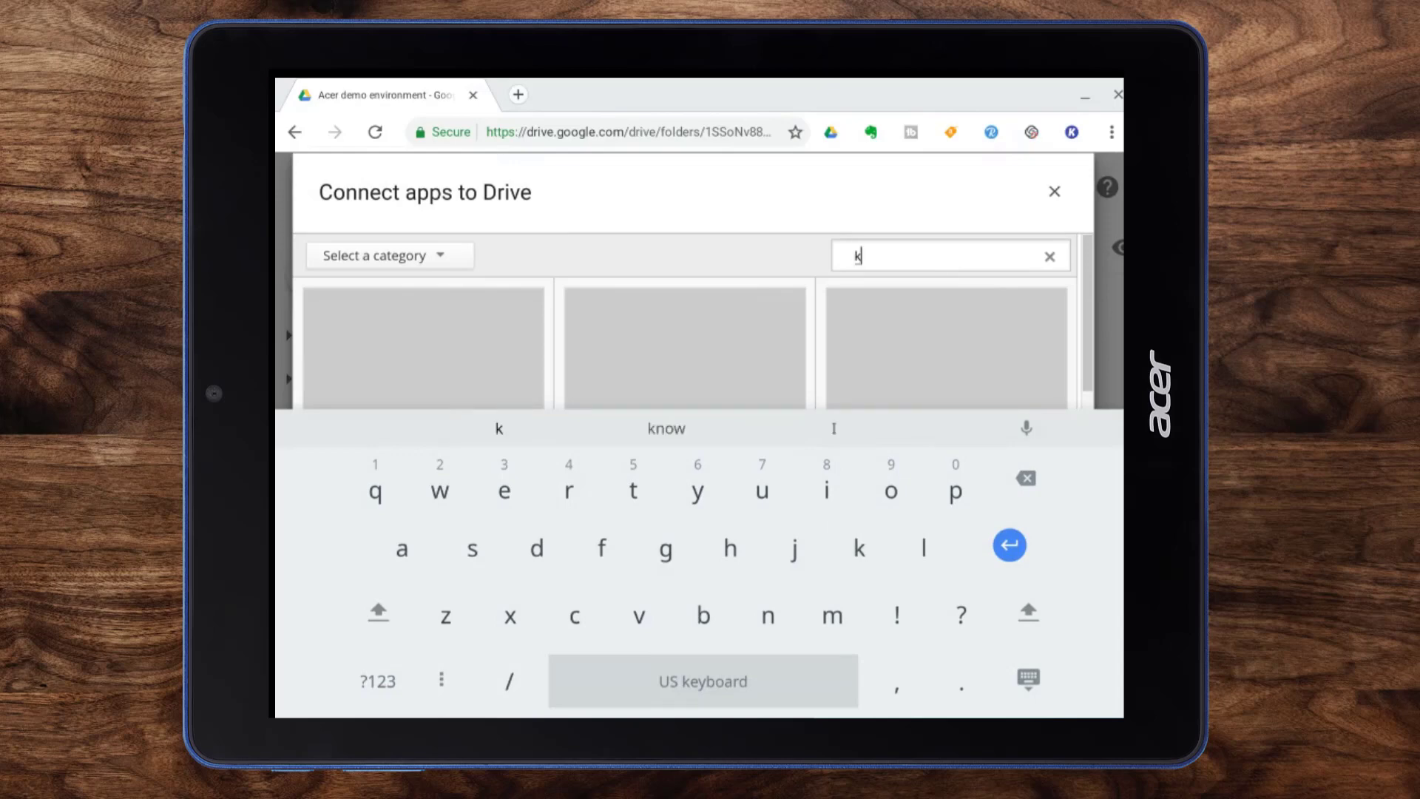
type("ami")
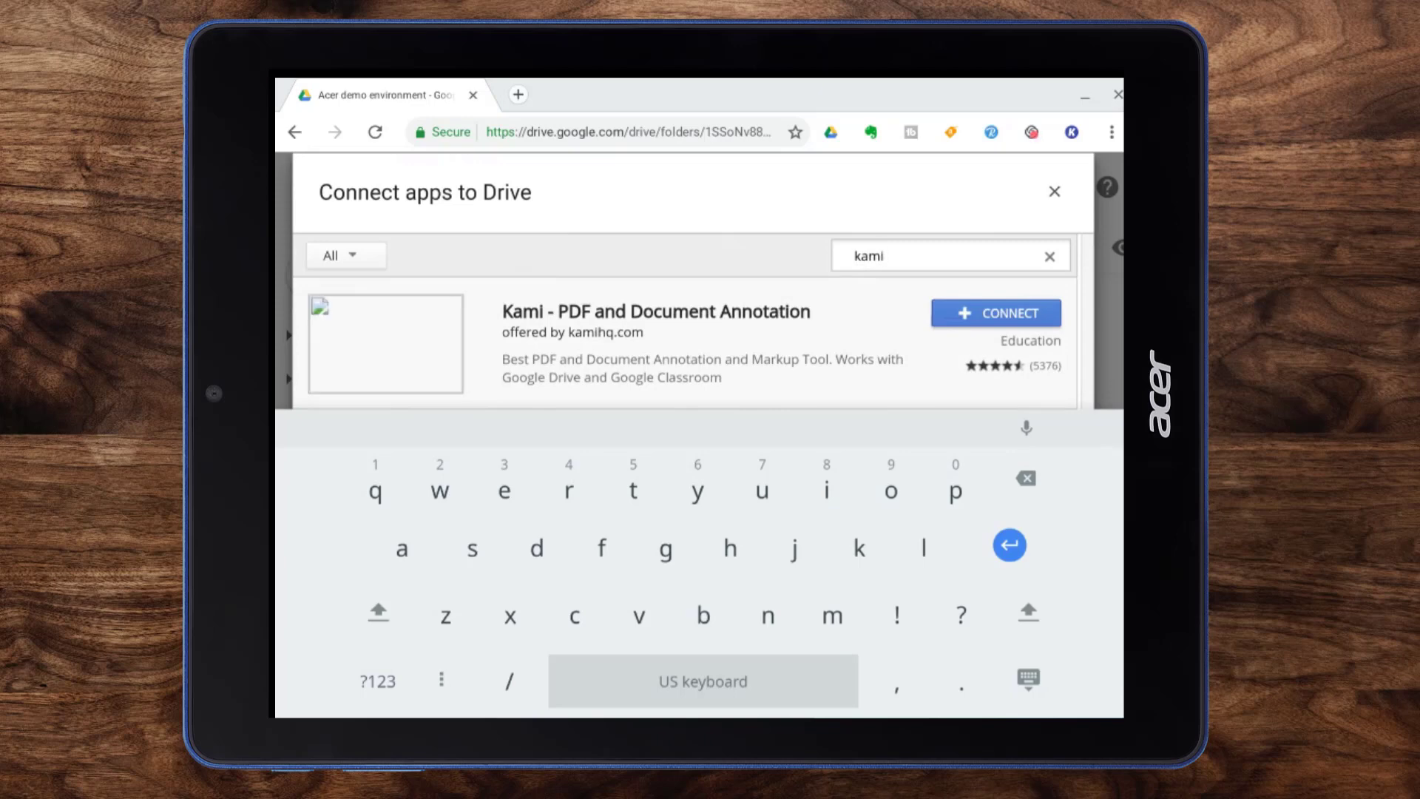
Step: Connect Kami - PDF and Document Annotation to Google Drive as the default app for files it can open
left_click(996, 312)
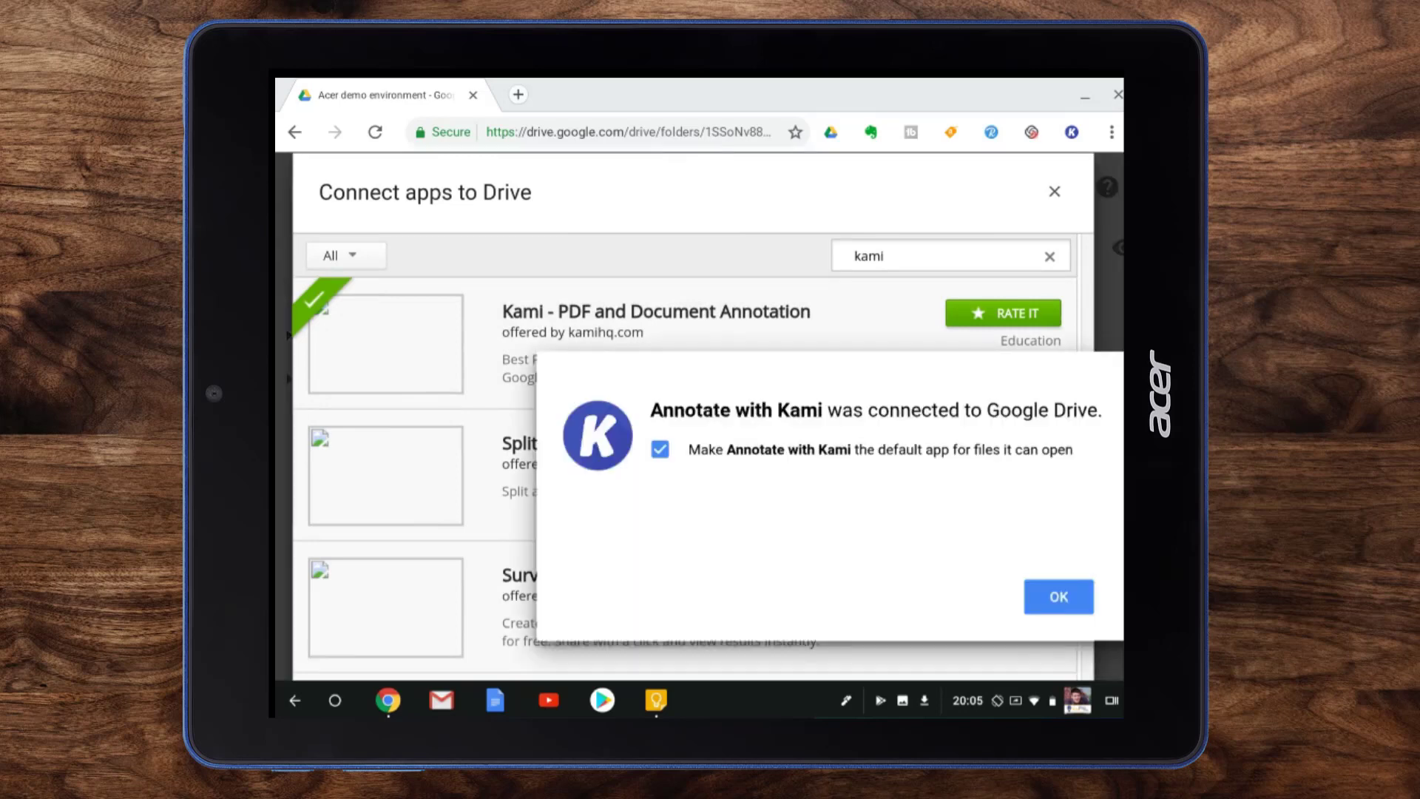
scroll(814, 495, "right", 1)
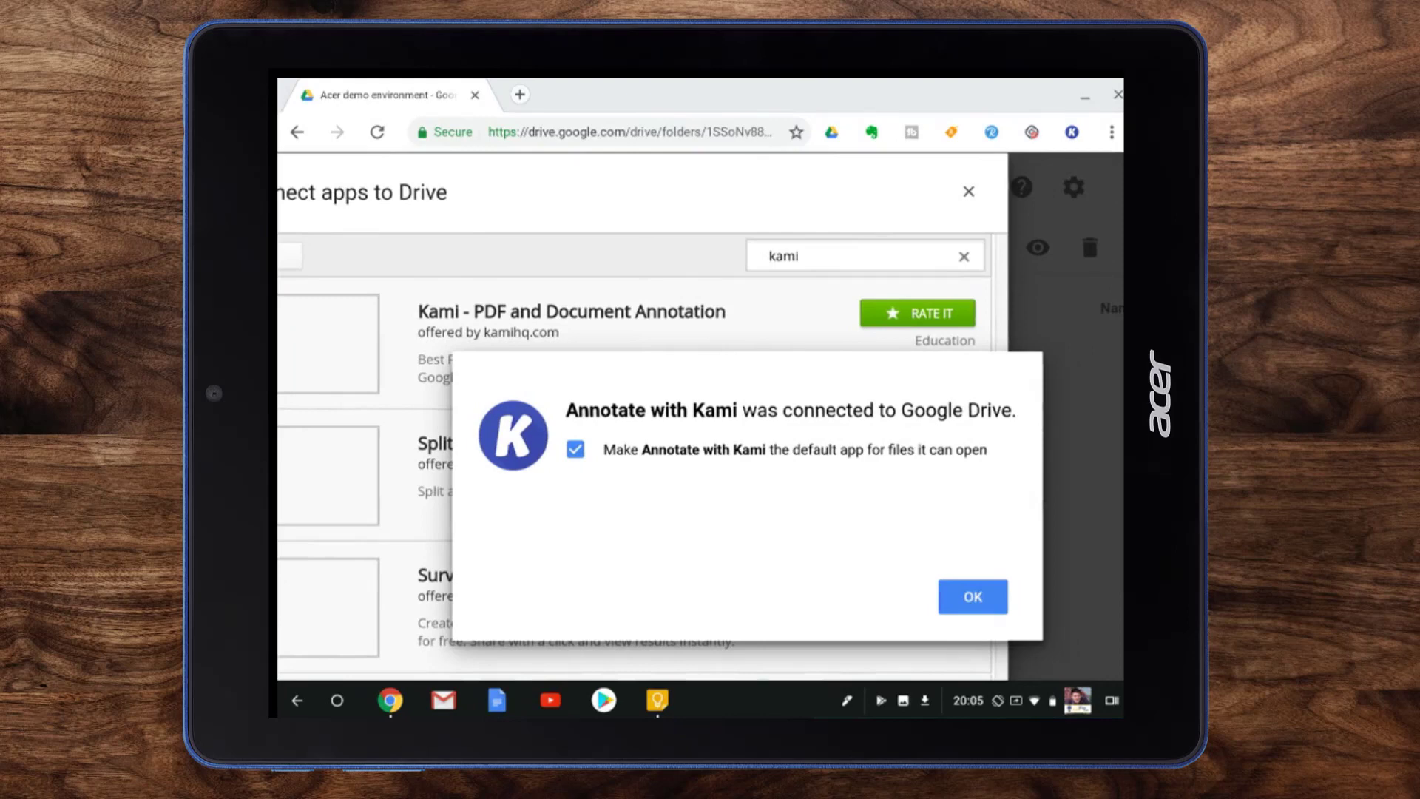
left_click(972, 596)
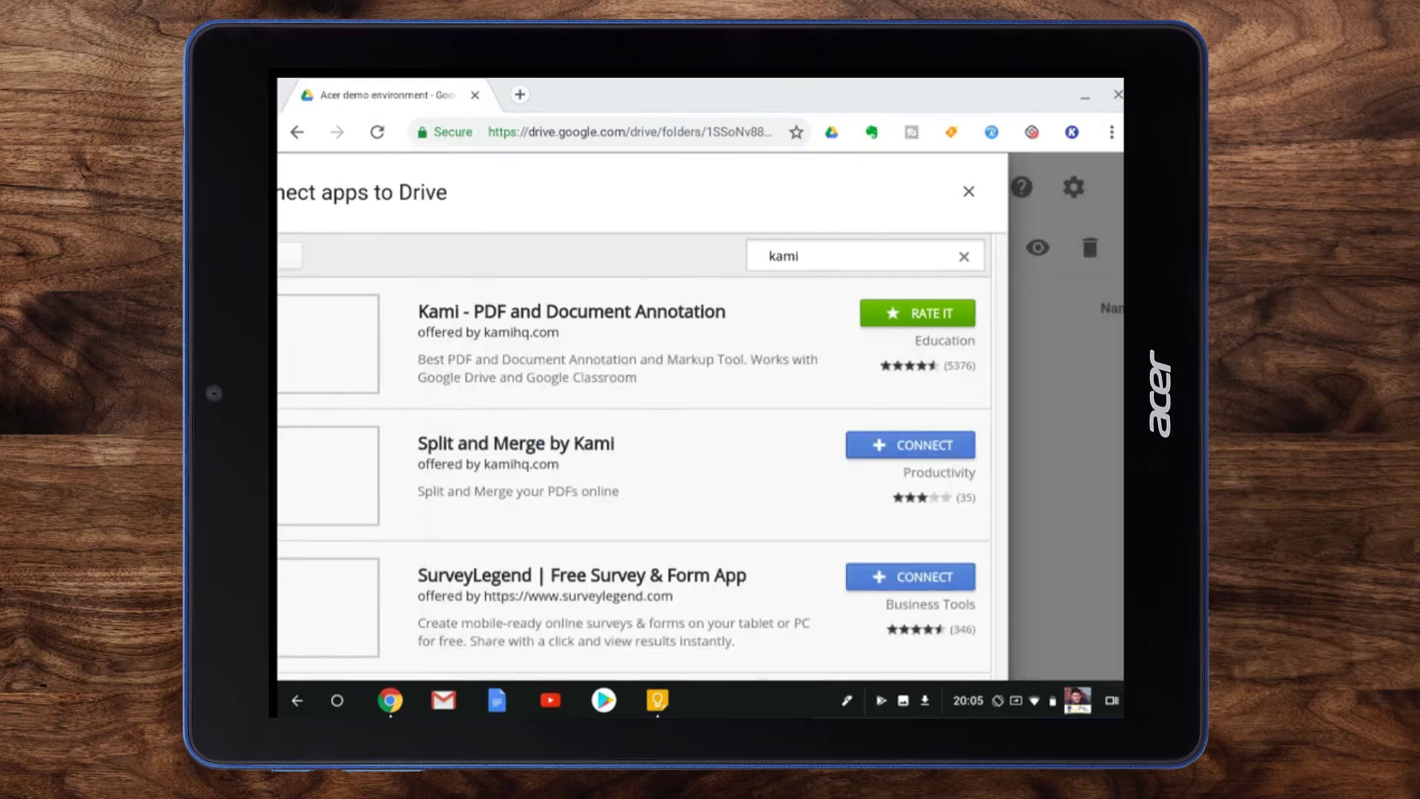
left_click(969, 190)
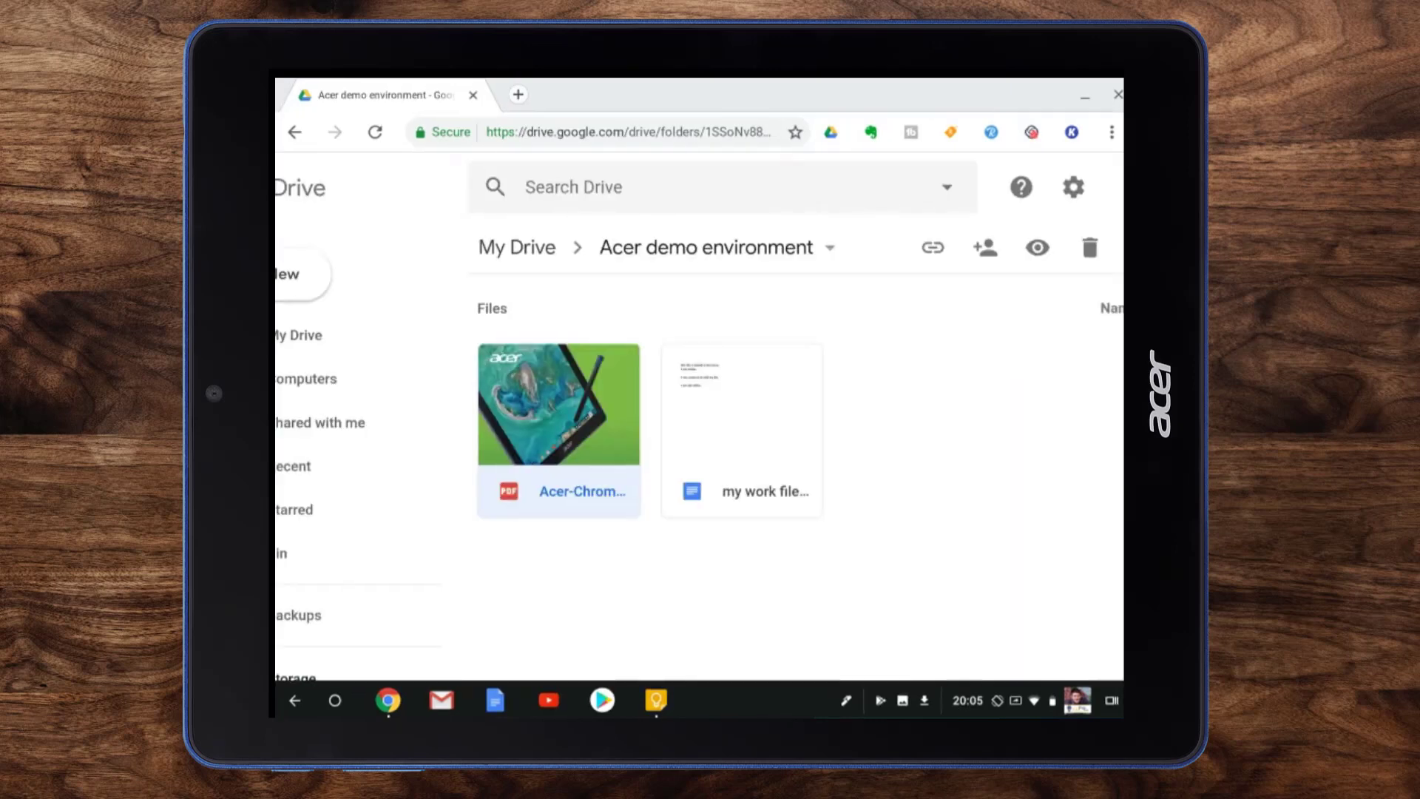
Step: Open the Acer Chromebook PDF in Kami and authorize Kami to access Google Drive with the Google account
left_click(909, 547)
scroll(699, 414, "down", 3)
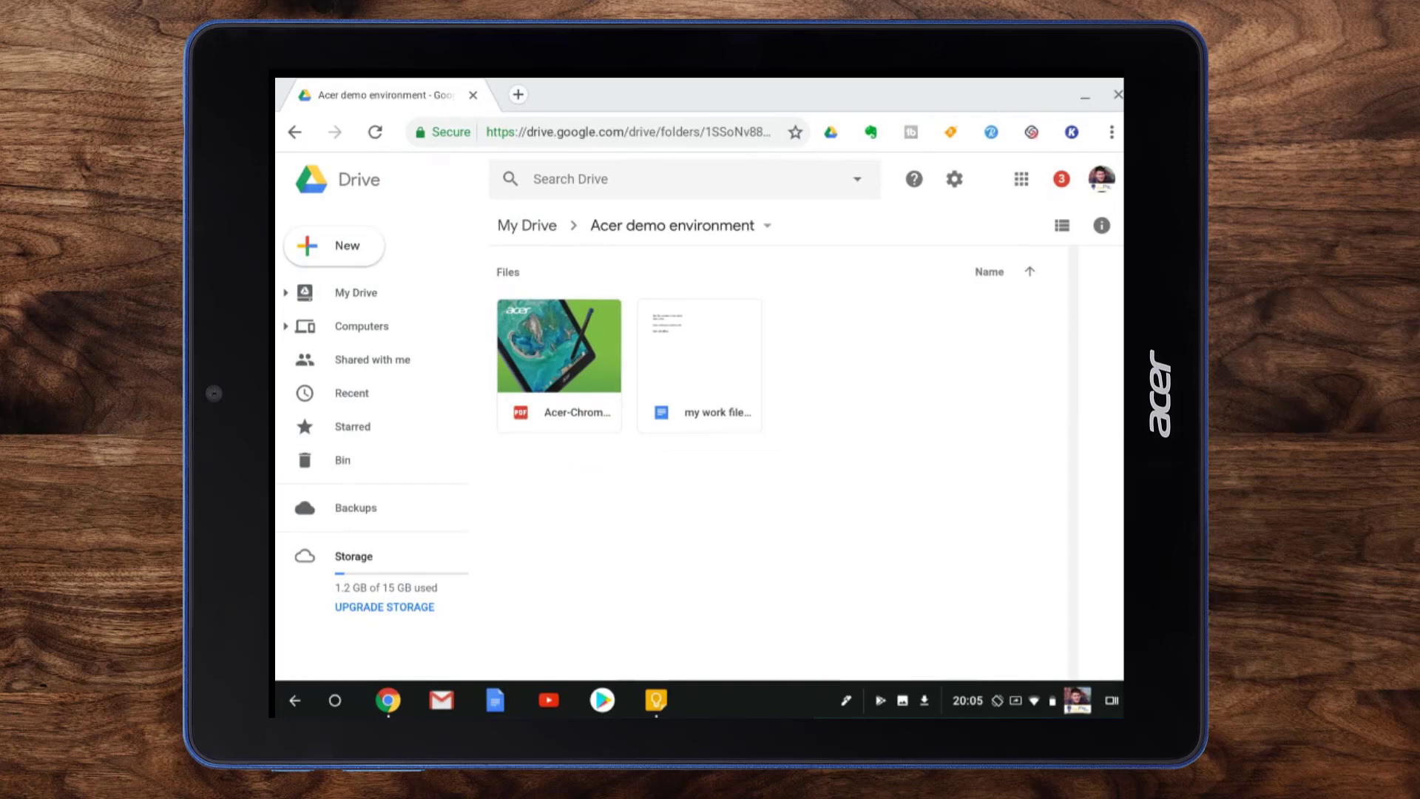
left_click(559, 366)
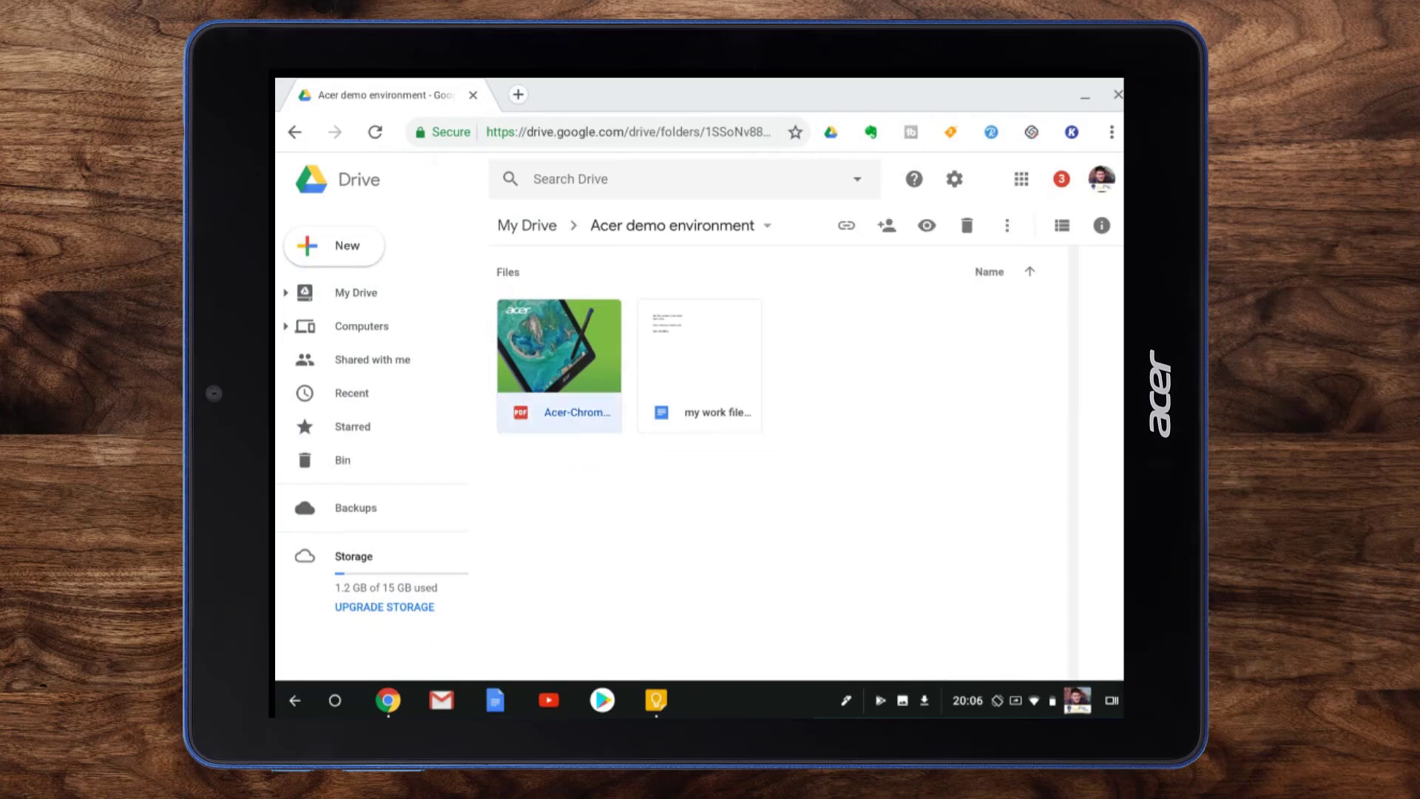
double_click(559, 366)
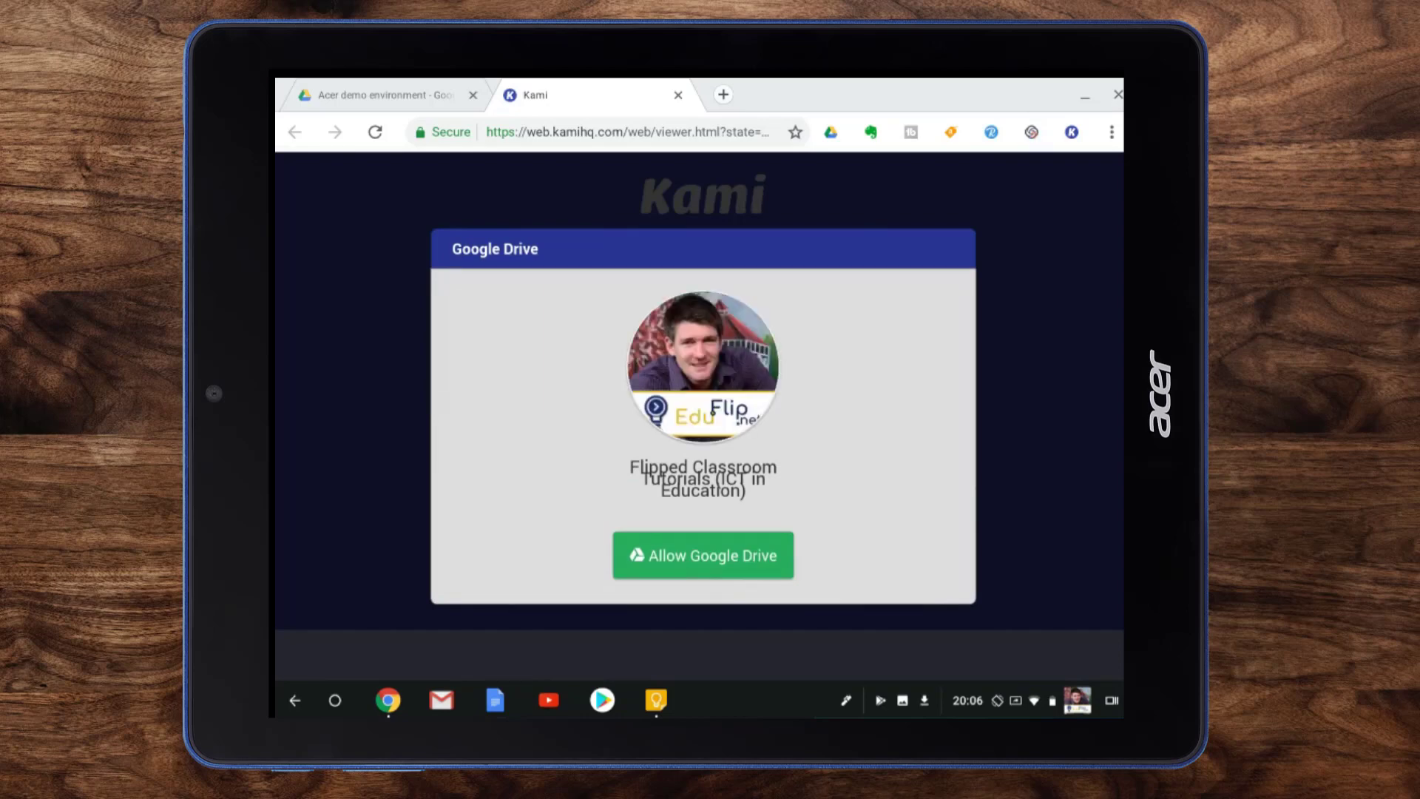
left_click(703, 555)
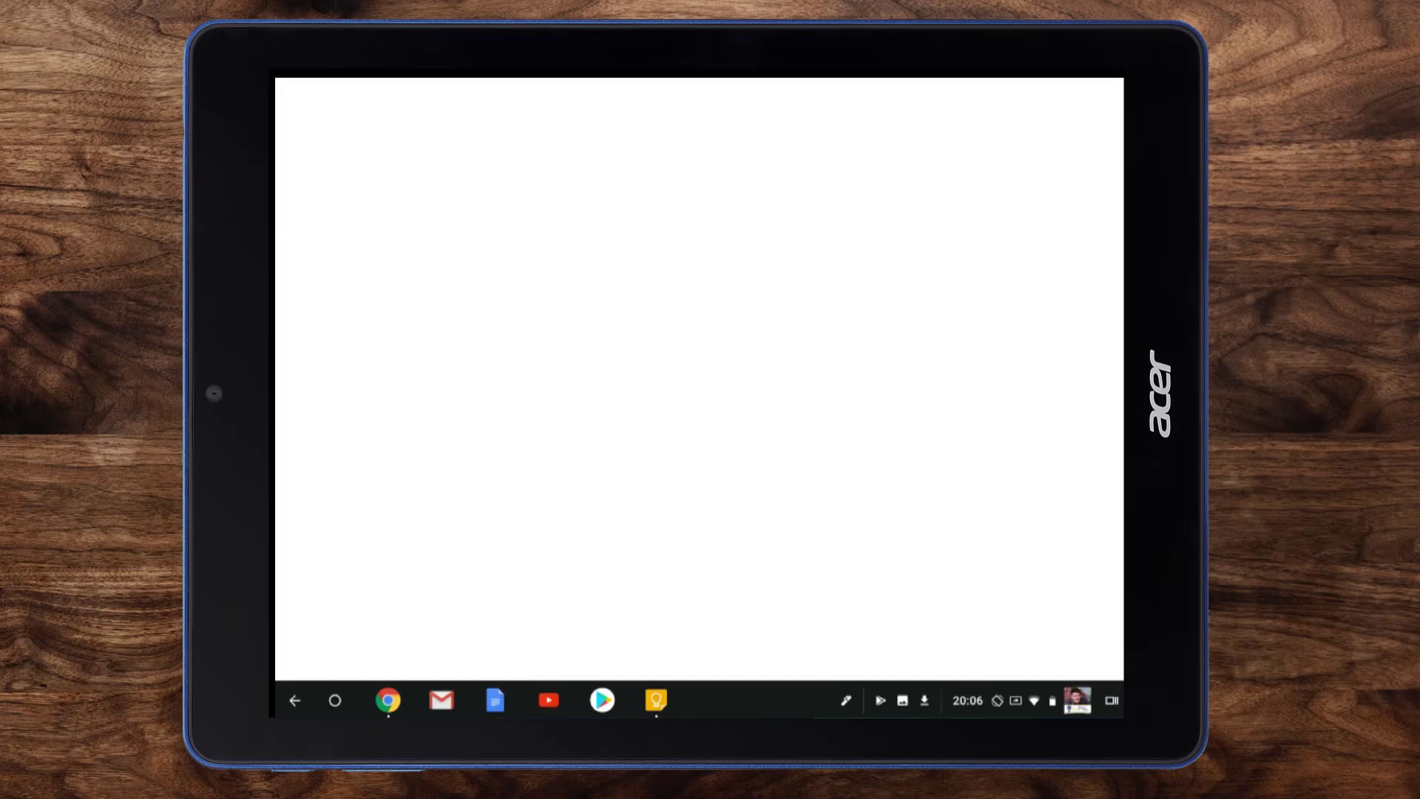
left_click(671, 344)
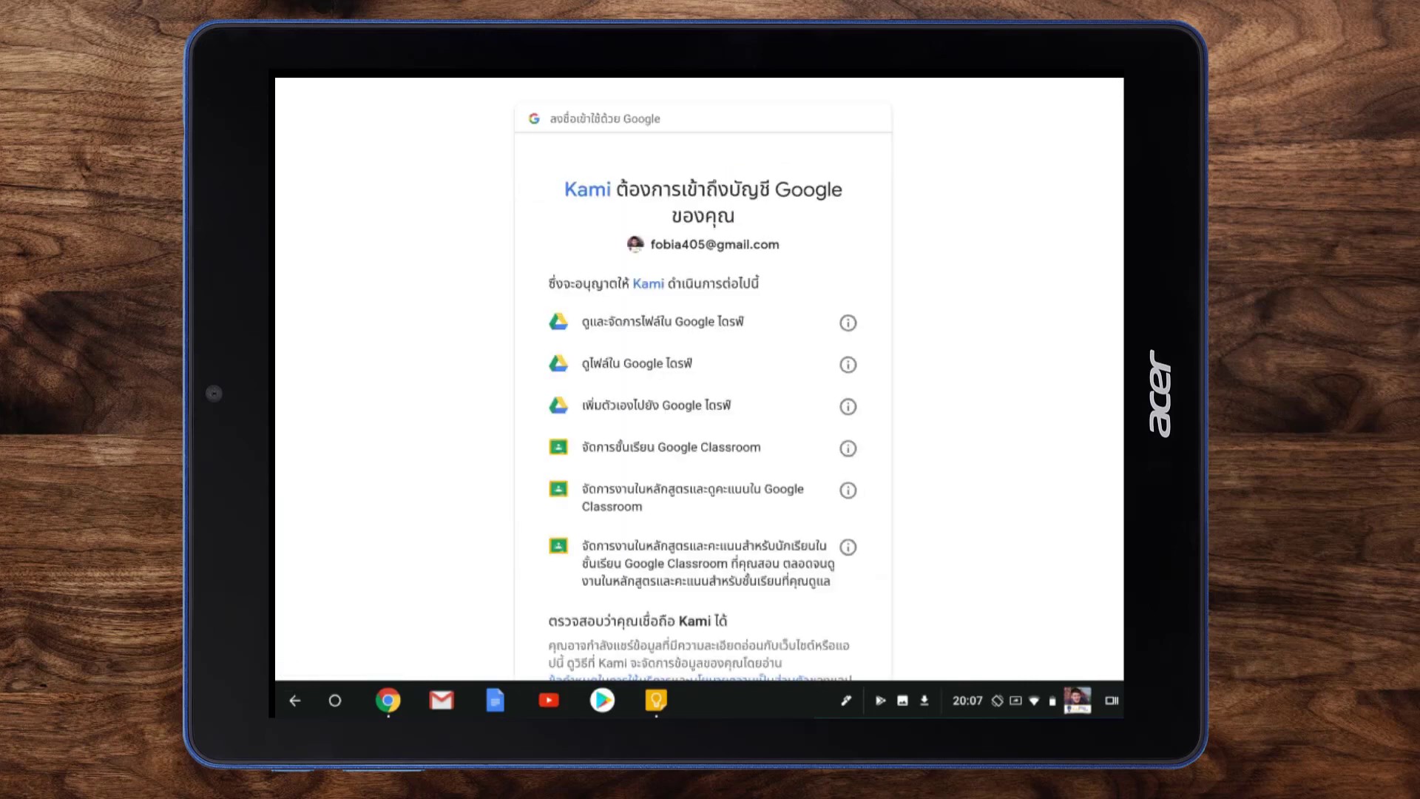
scroll(703, 379, "down", 3)
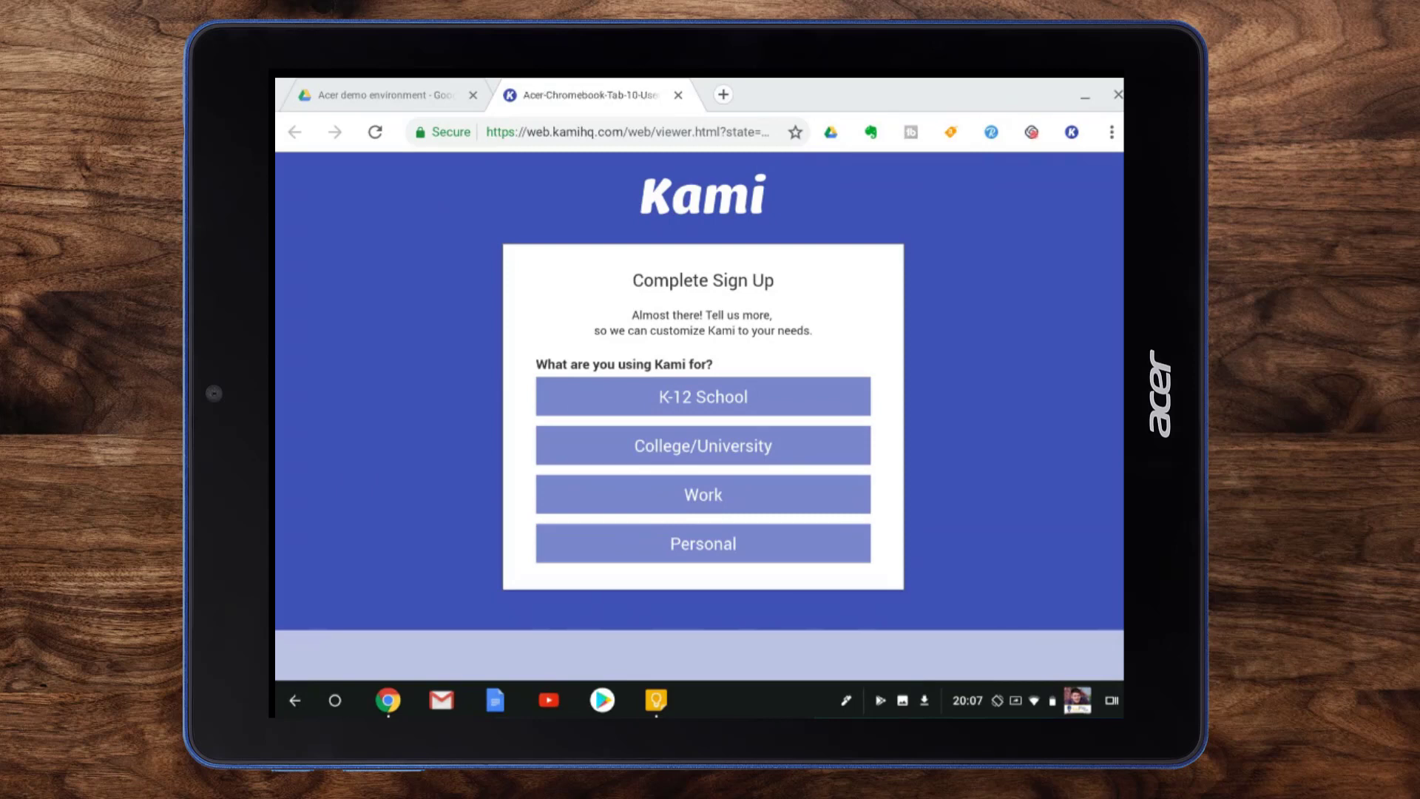
Step: Complete the Kami sign-up for Personal use and continue past the welcome video to the document
left_click(703, 544)
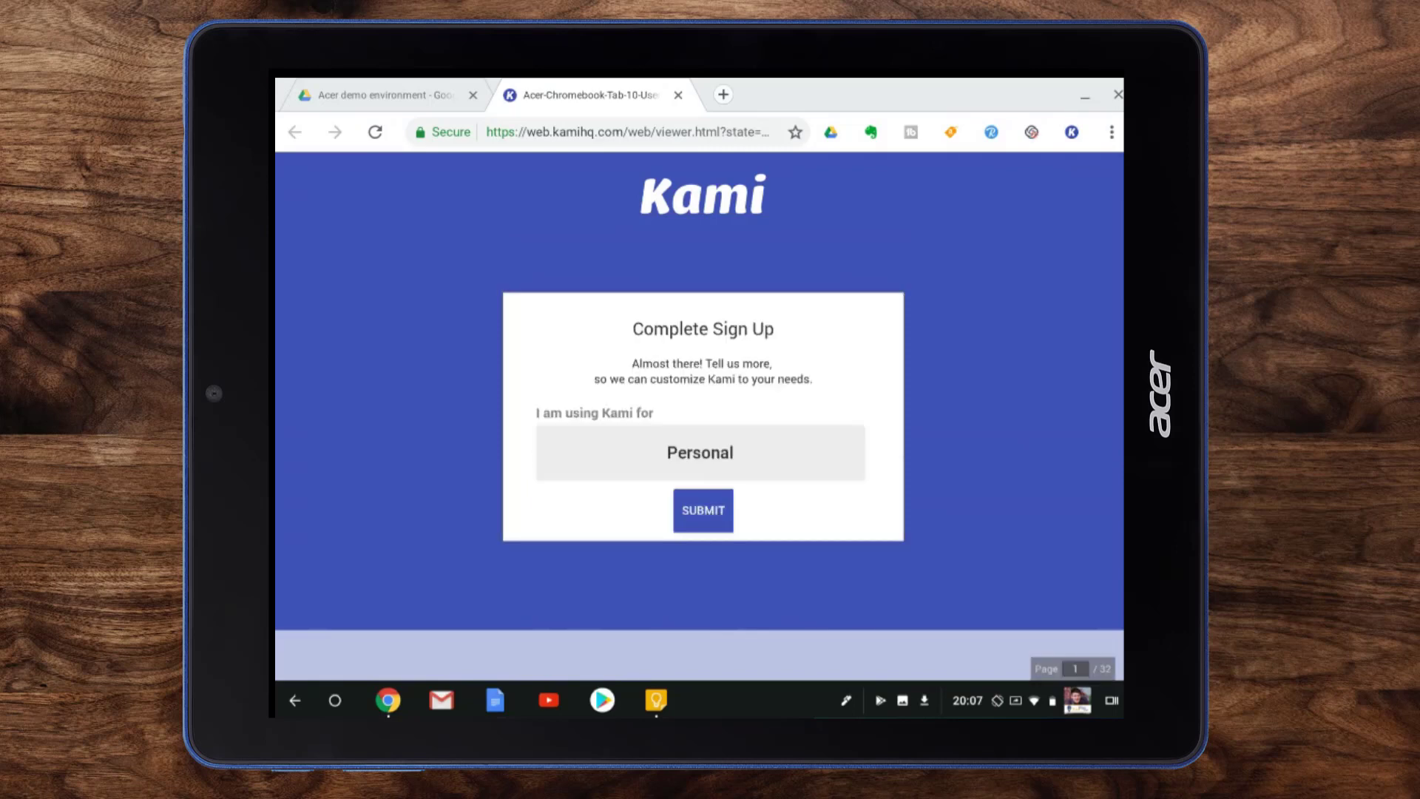
left_click(703, 510)
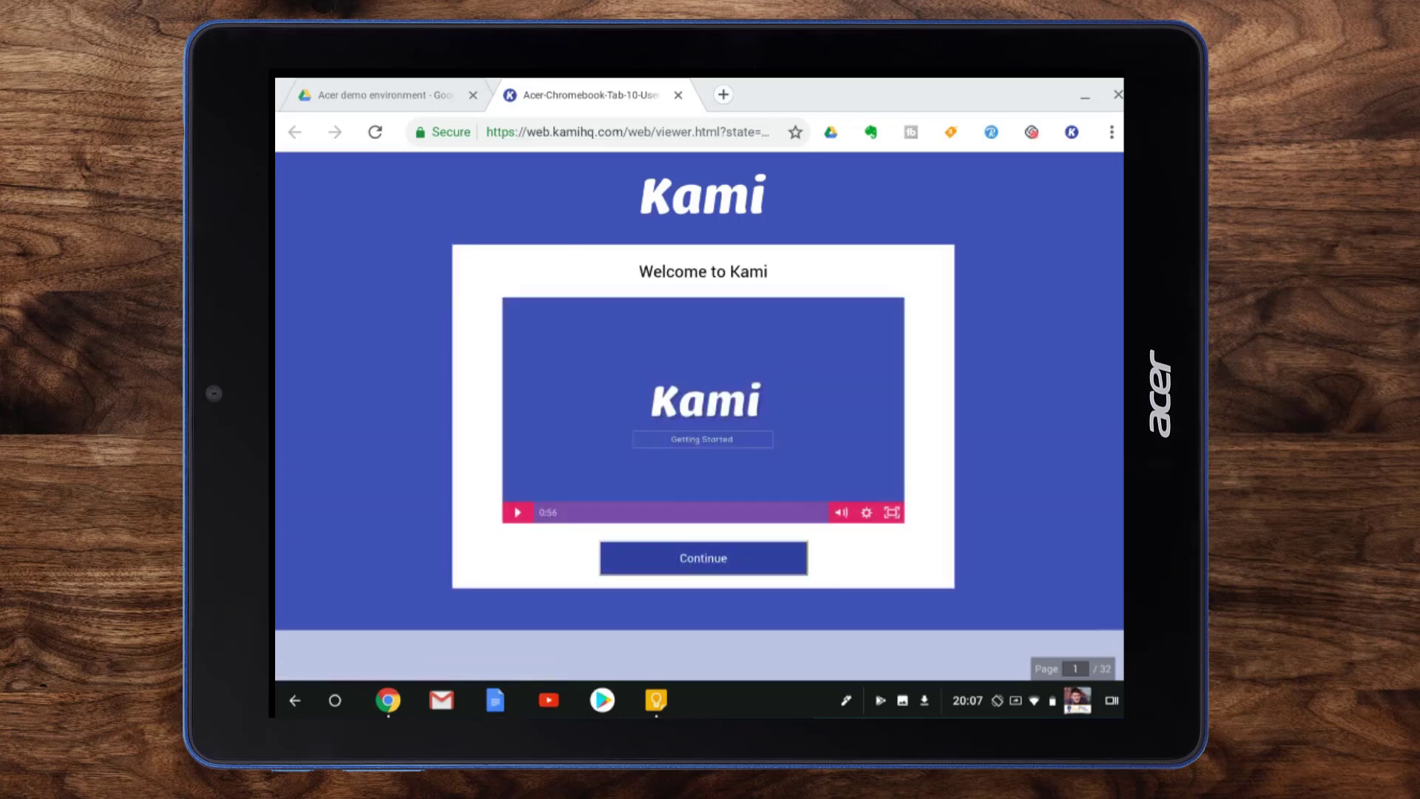
left_click(702, 557)
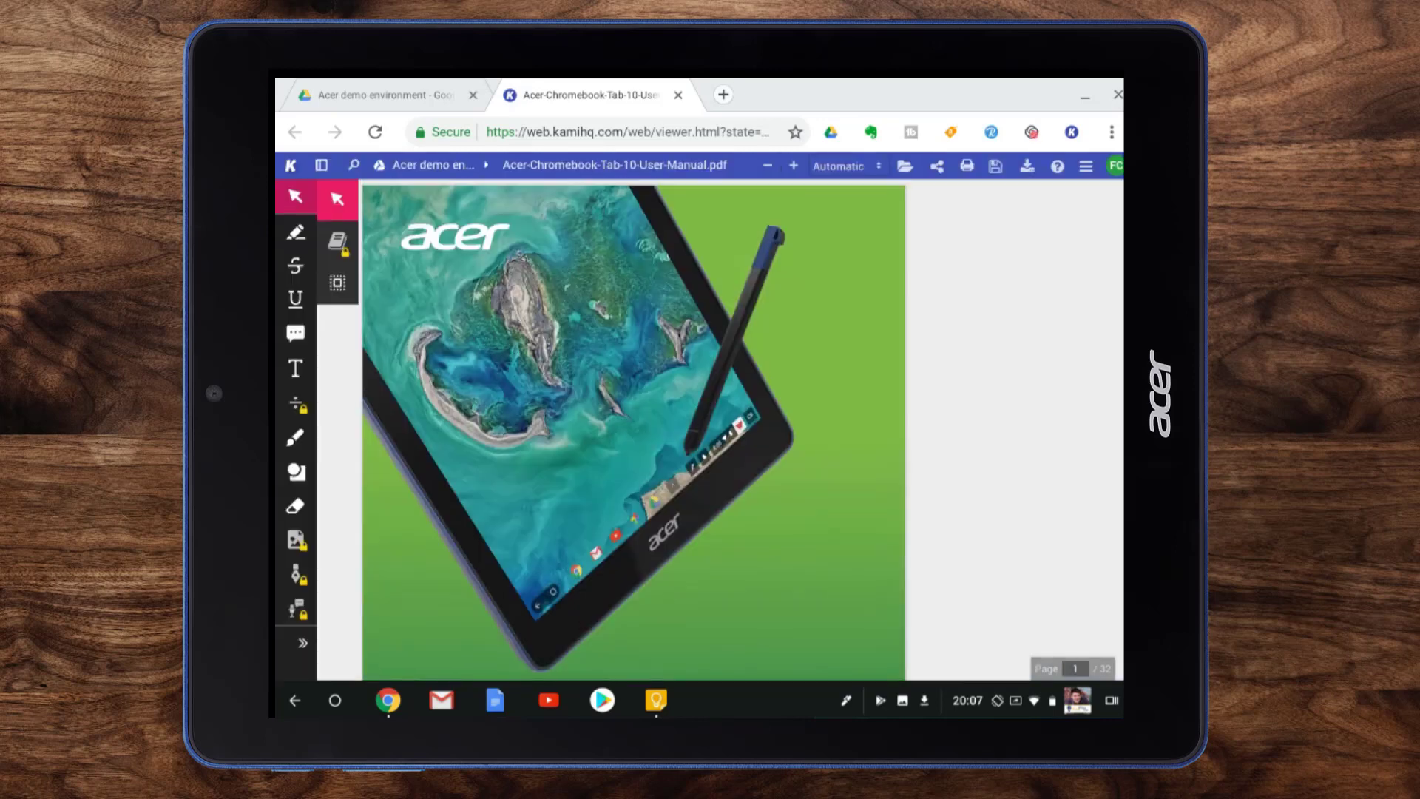
Step: Examine Kami's annotation tools on page 2 of the manual: highlight, strikethrough, underline, comment, text, drawing, shapes and eraser
scroll(632, 429, "down", 5)
scroll(636, 427, "down", 5)
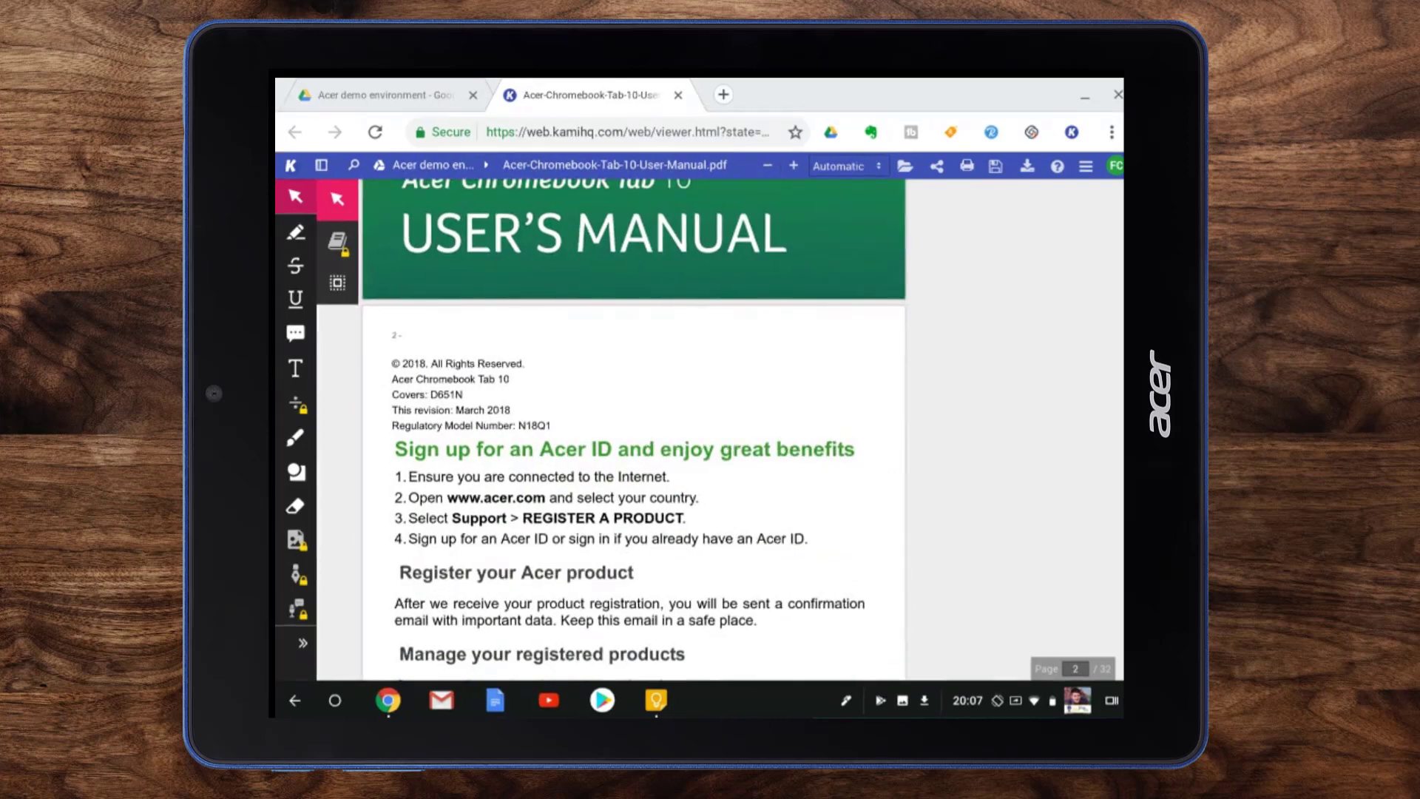
scroll(632, 429, "down", 3)
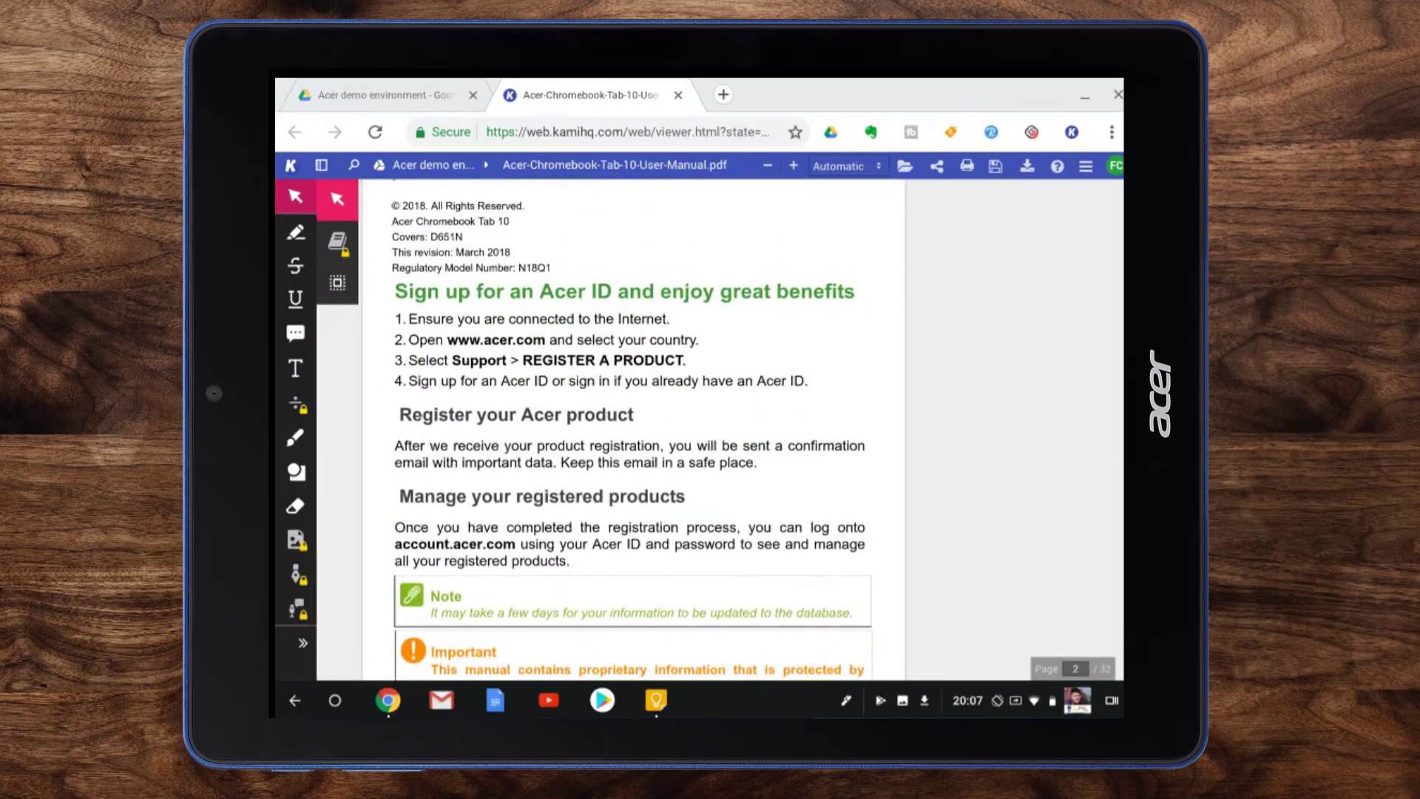
left_click(295, 232)
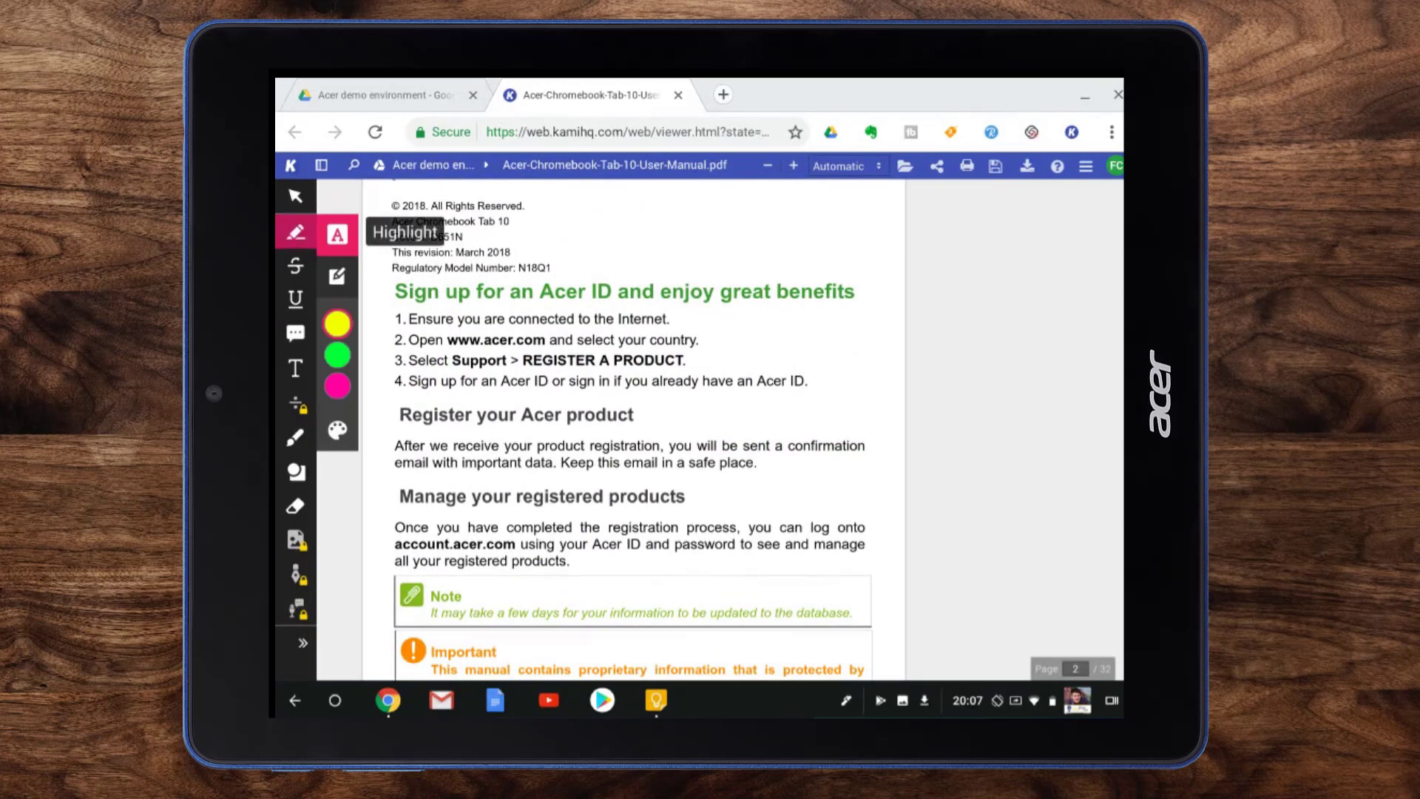
left_click(295, 265)
left_click(295, 298)
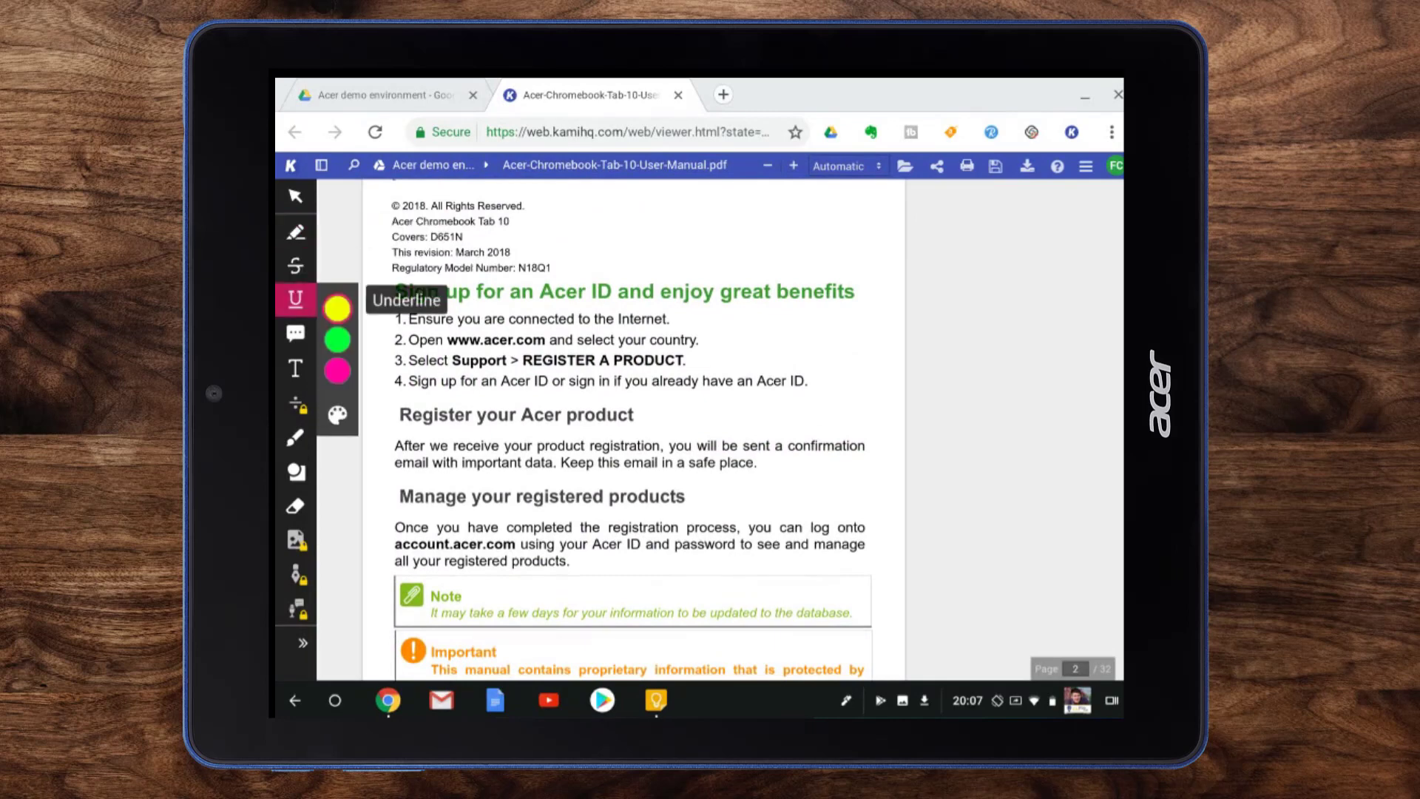
left_click(295, 333)
left_click(295, 368)
left_click(295, 437)
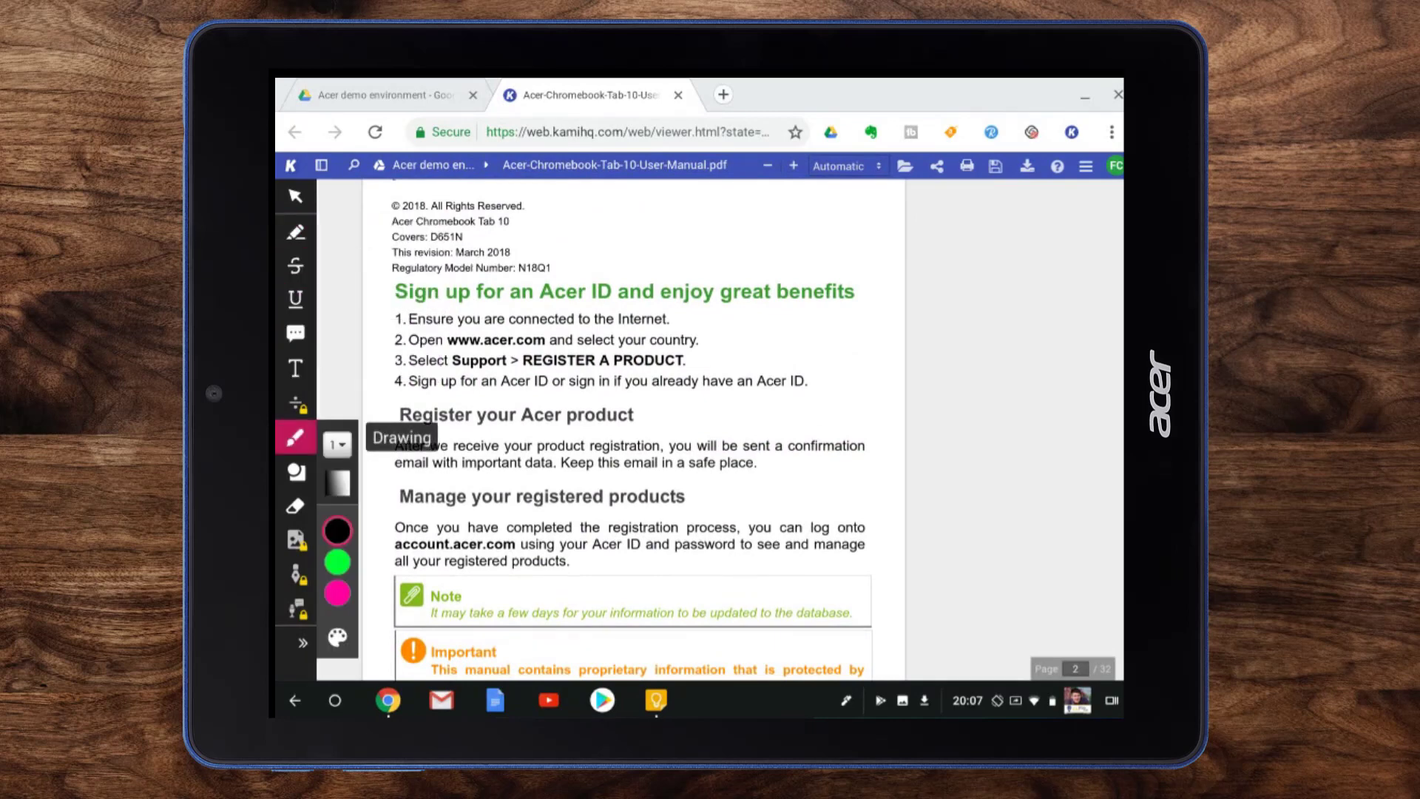
left_click(295, 471)
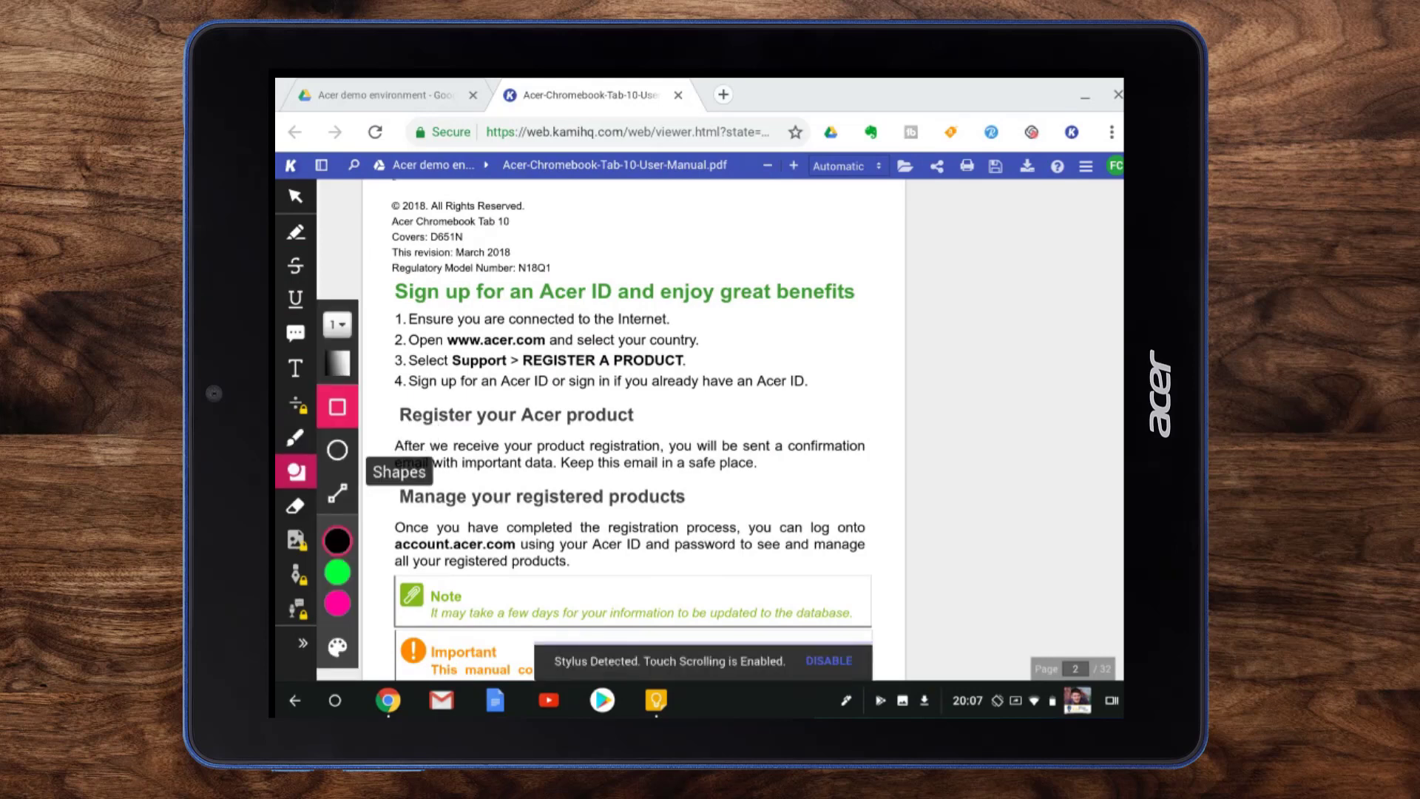
left_click(295, 506)
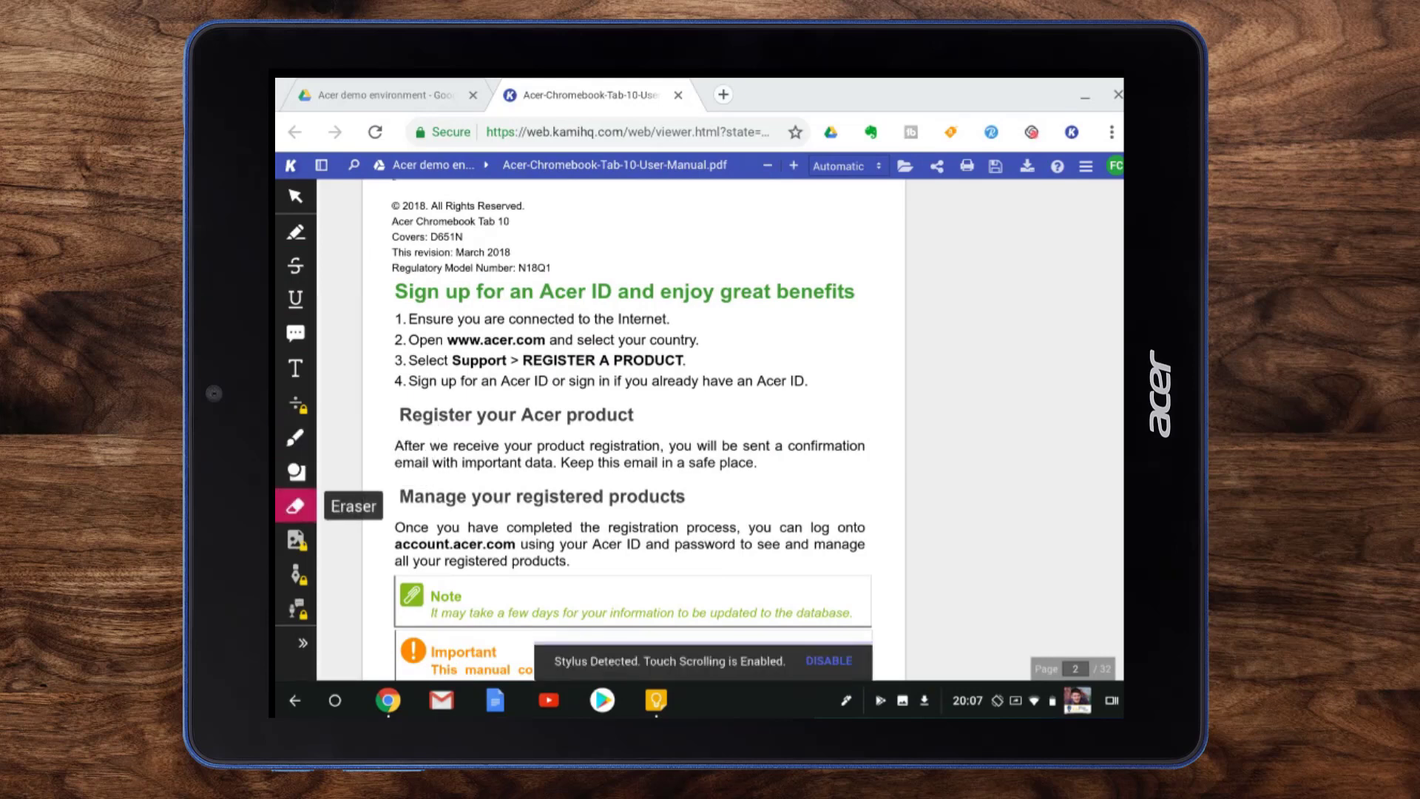
Step: Replace the yellow swatch in the Highlight tool's custom color palette with light green
left_click(295, 232)
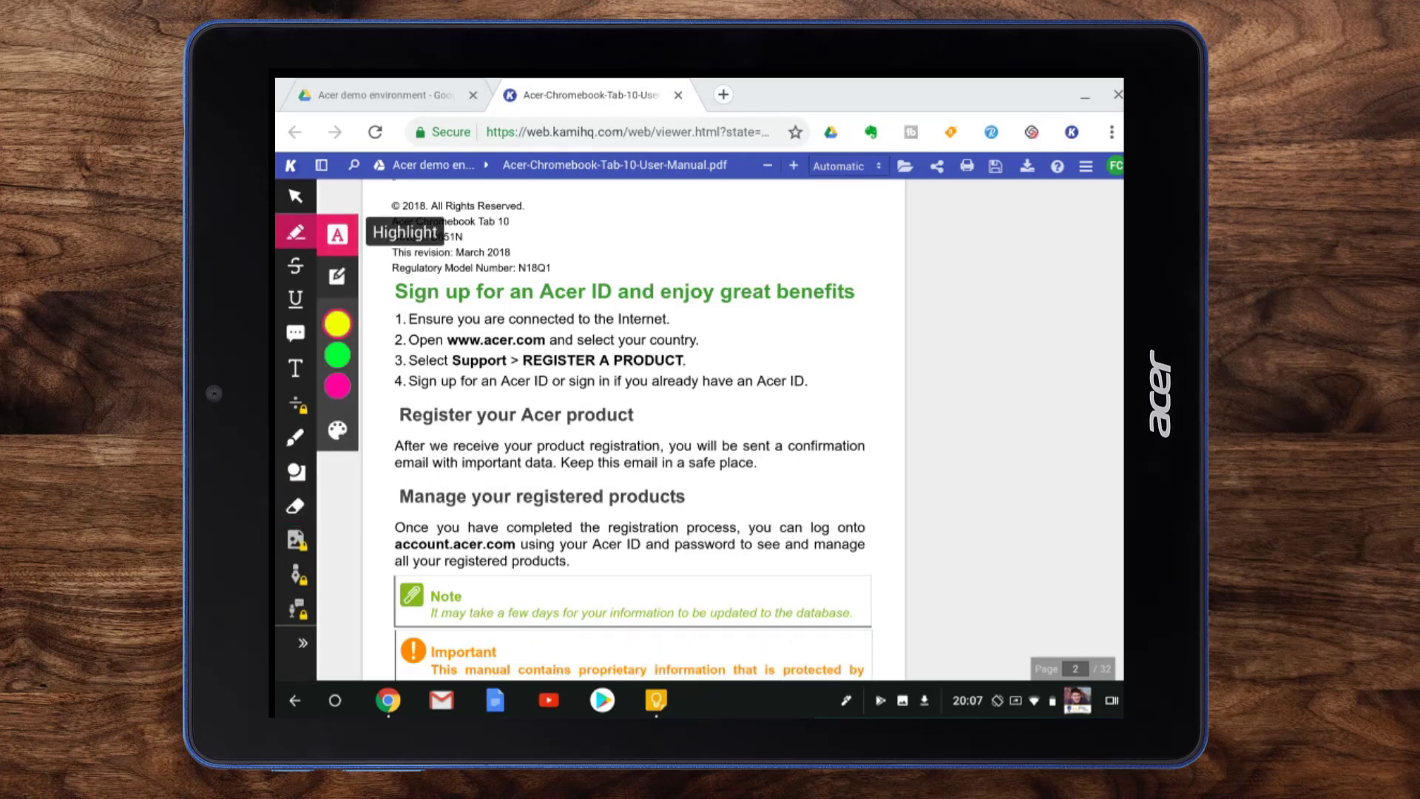
left_click(337, 429)
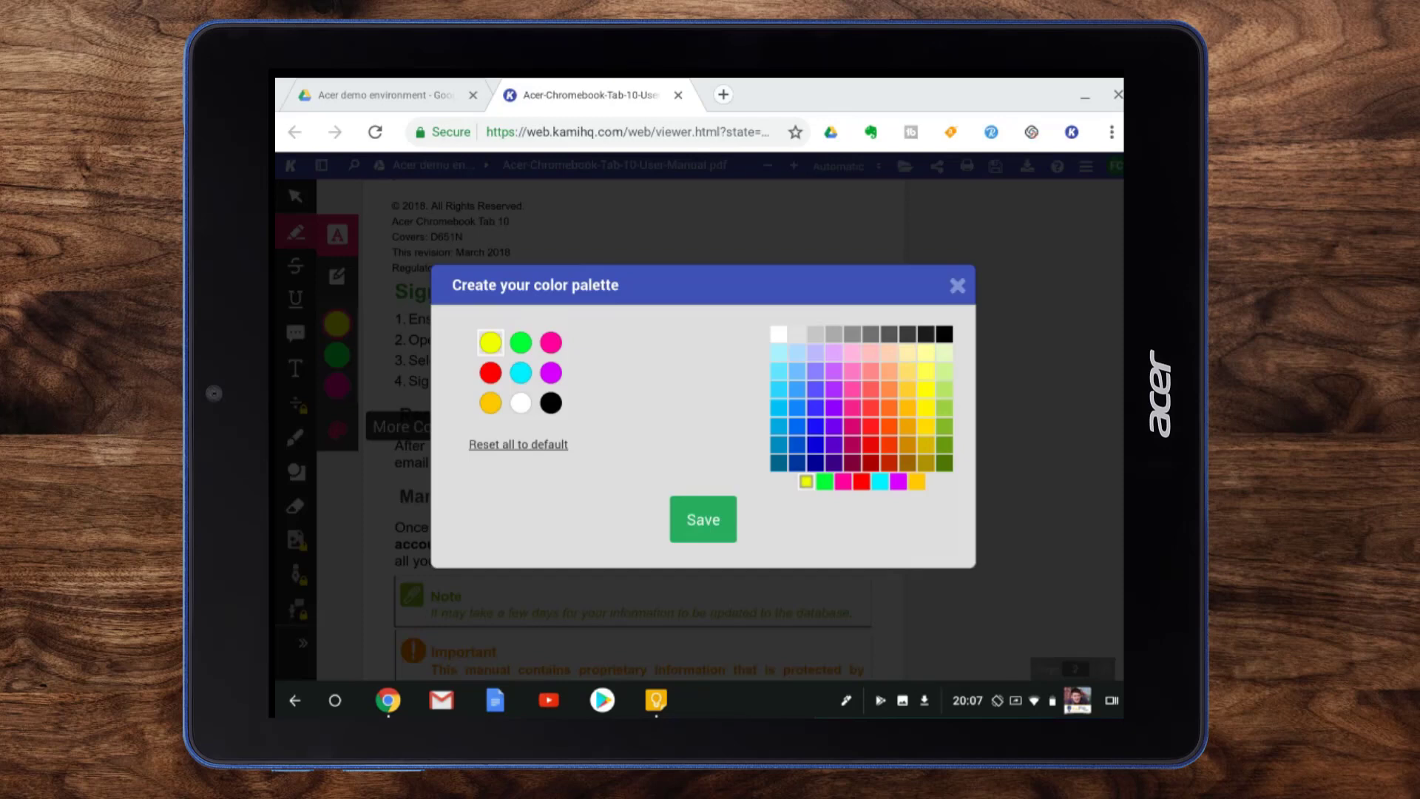
left_click(944, 389)
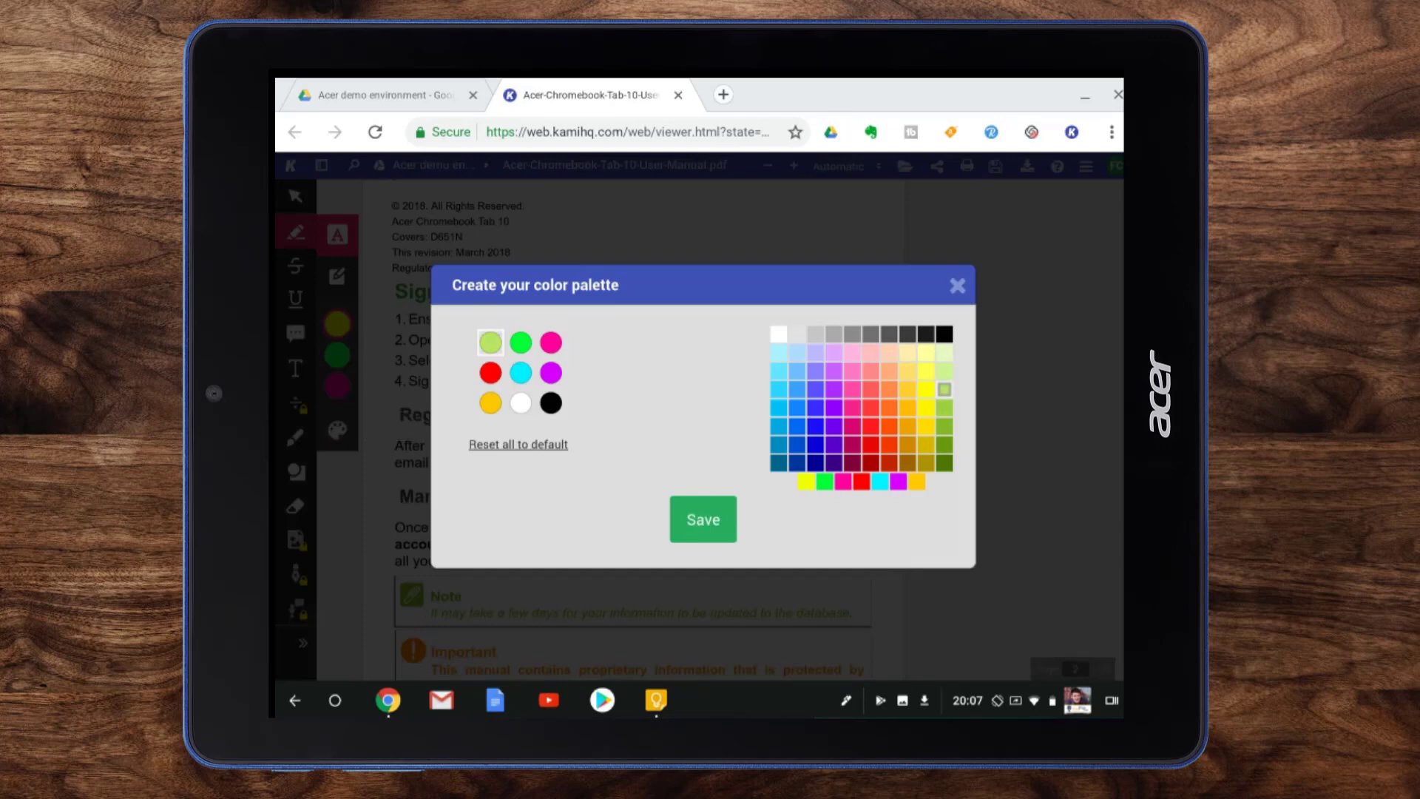
left_click(957, 285)
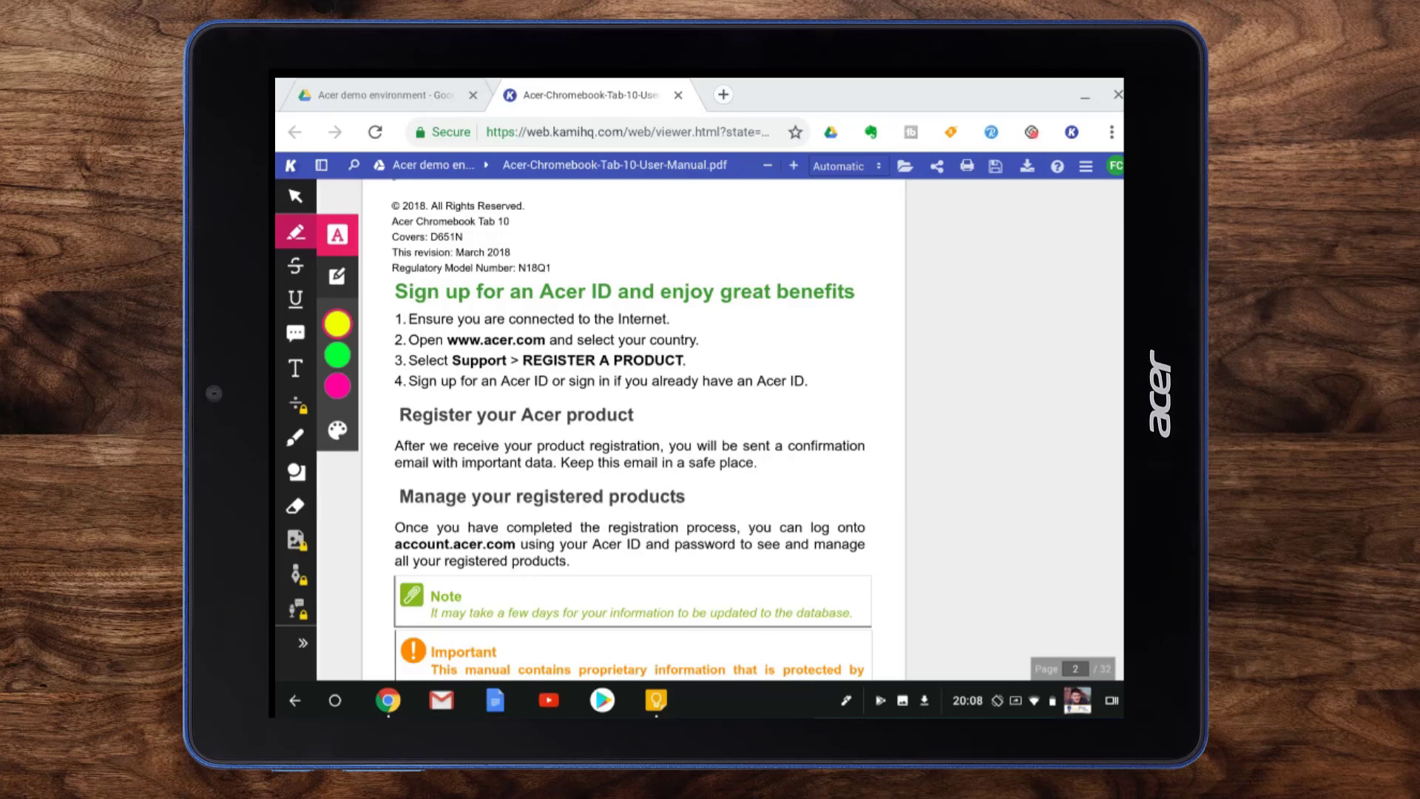
Step: Highlight the words "confirmation" and "place." in yellow in the "Register your Acer product" paragraph
left_click_drag(792, 446, 827, 446)
left_click(337, 430)
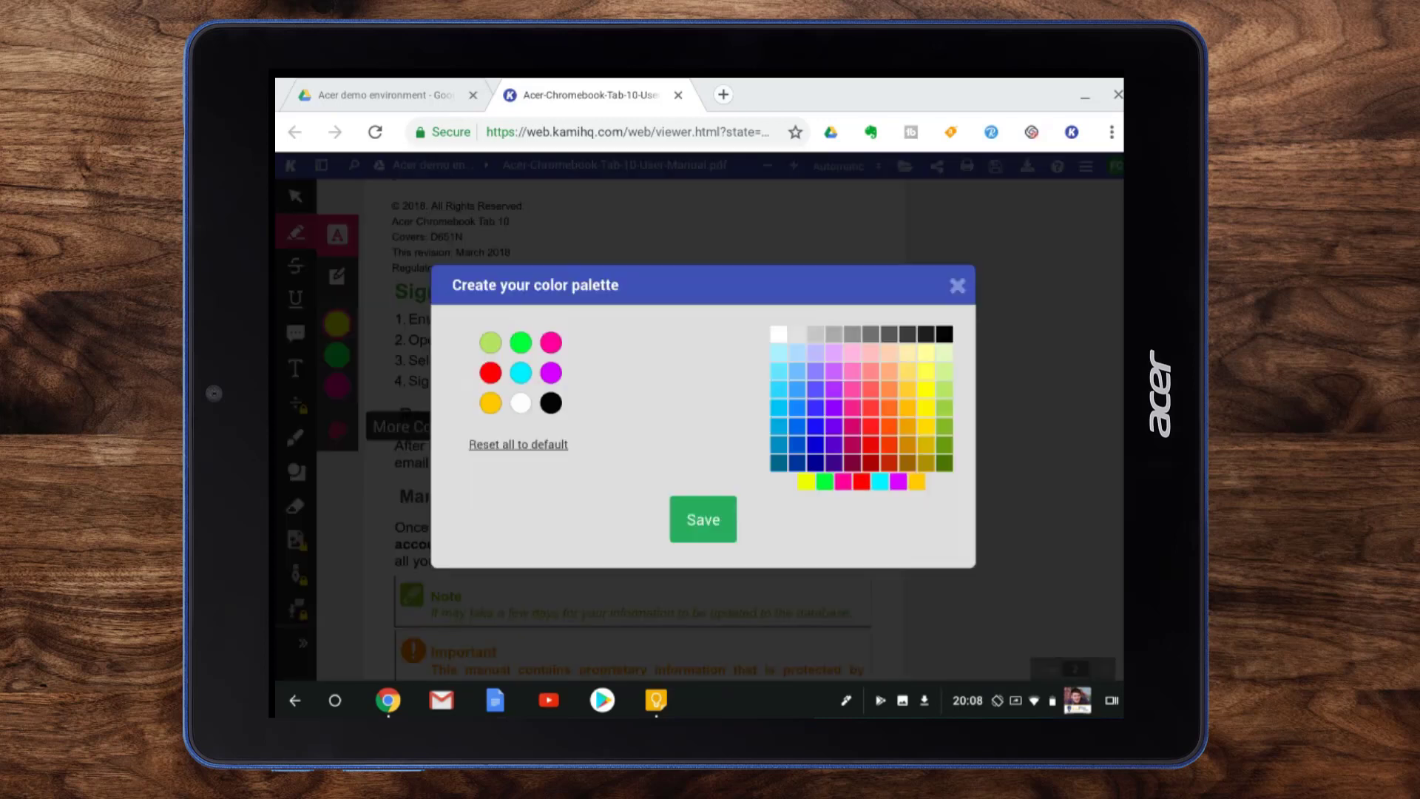
left_click(490, 342)
left_click(957, 286)
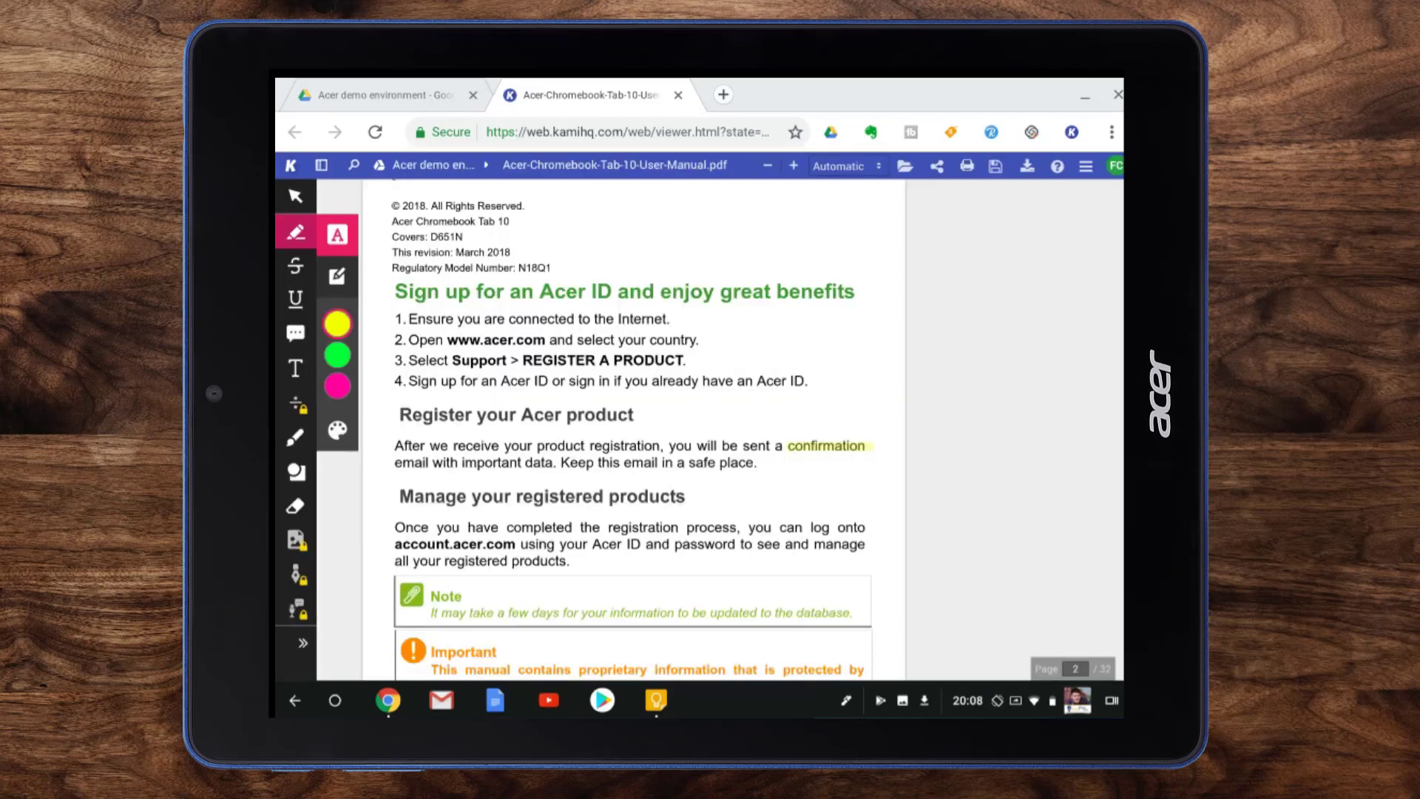
left_click_drag(719, 463, 752, 462)
Step: Draw yellow box highlights over "country.", the end of the "Sign up for an Acer ID" heading and the blank area near the "Covers" line
left_click(336, 276)
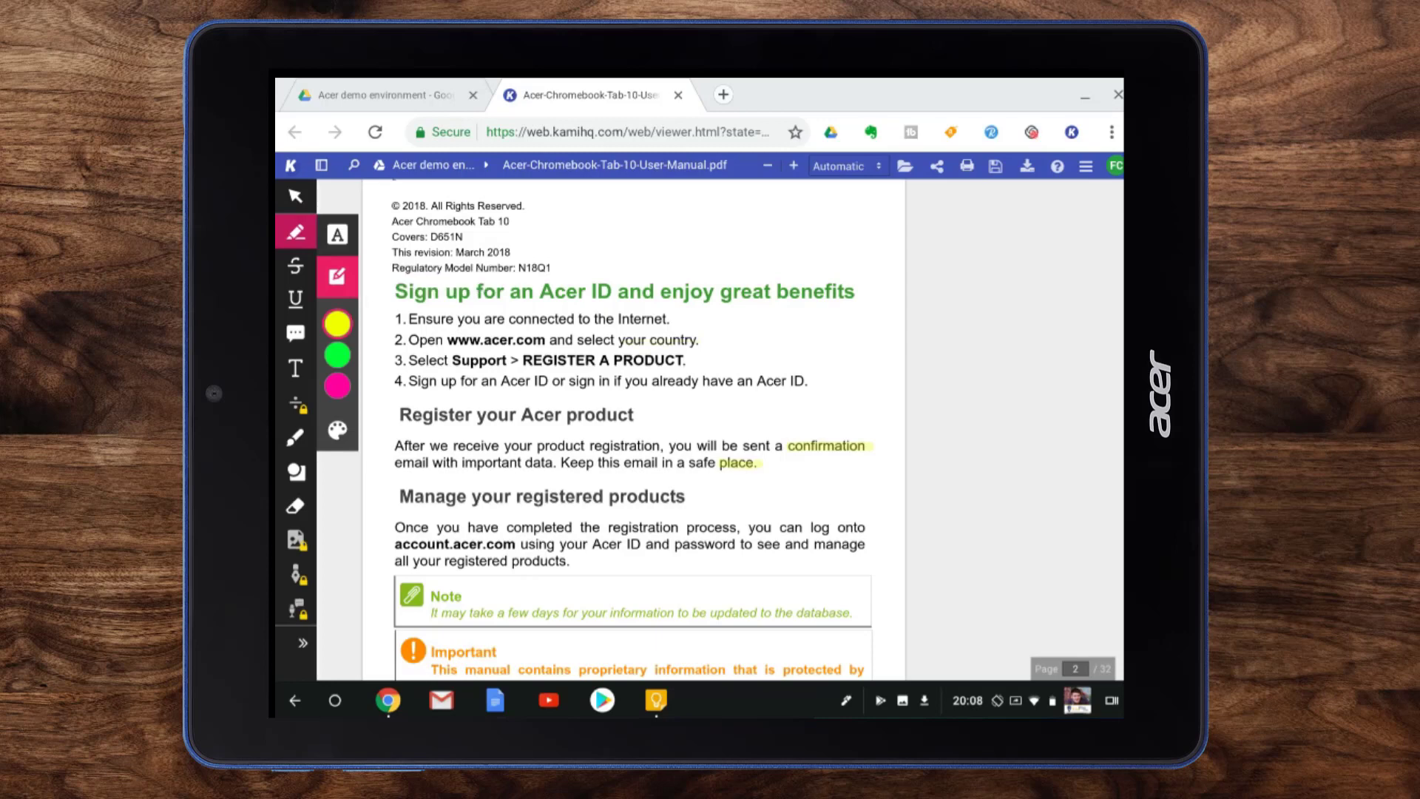
left_click(670, 341)
left_click(675, 340)
left_click_drag(681, 340, 647, 340)
left_click(765, 351)
left_click(764, 351)
left_click_drag(773, 344, 872, 248)
left_click(861, 402)
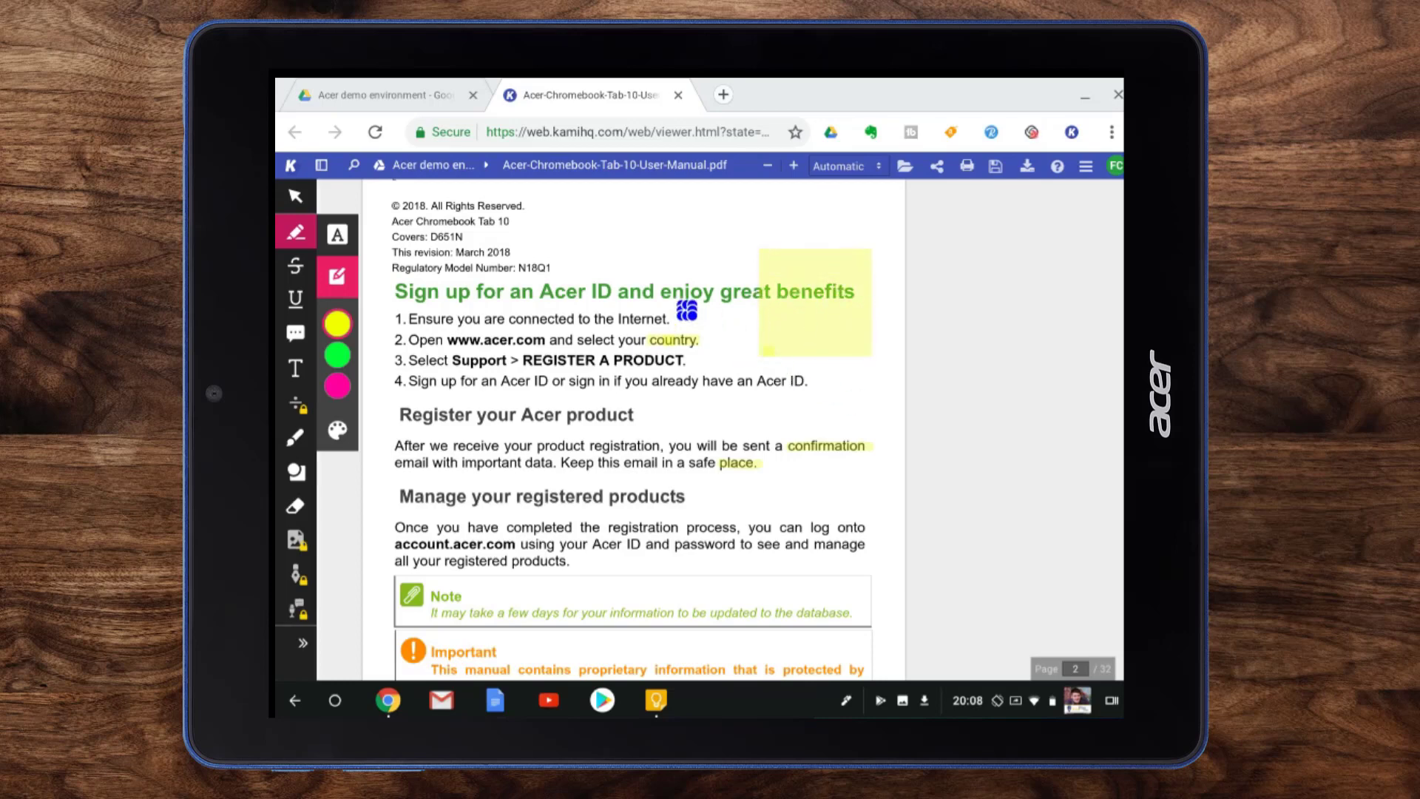
left_click(509, 235)
Step: Erase all the yellow highlights from page 2
left_click(295, 505)
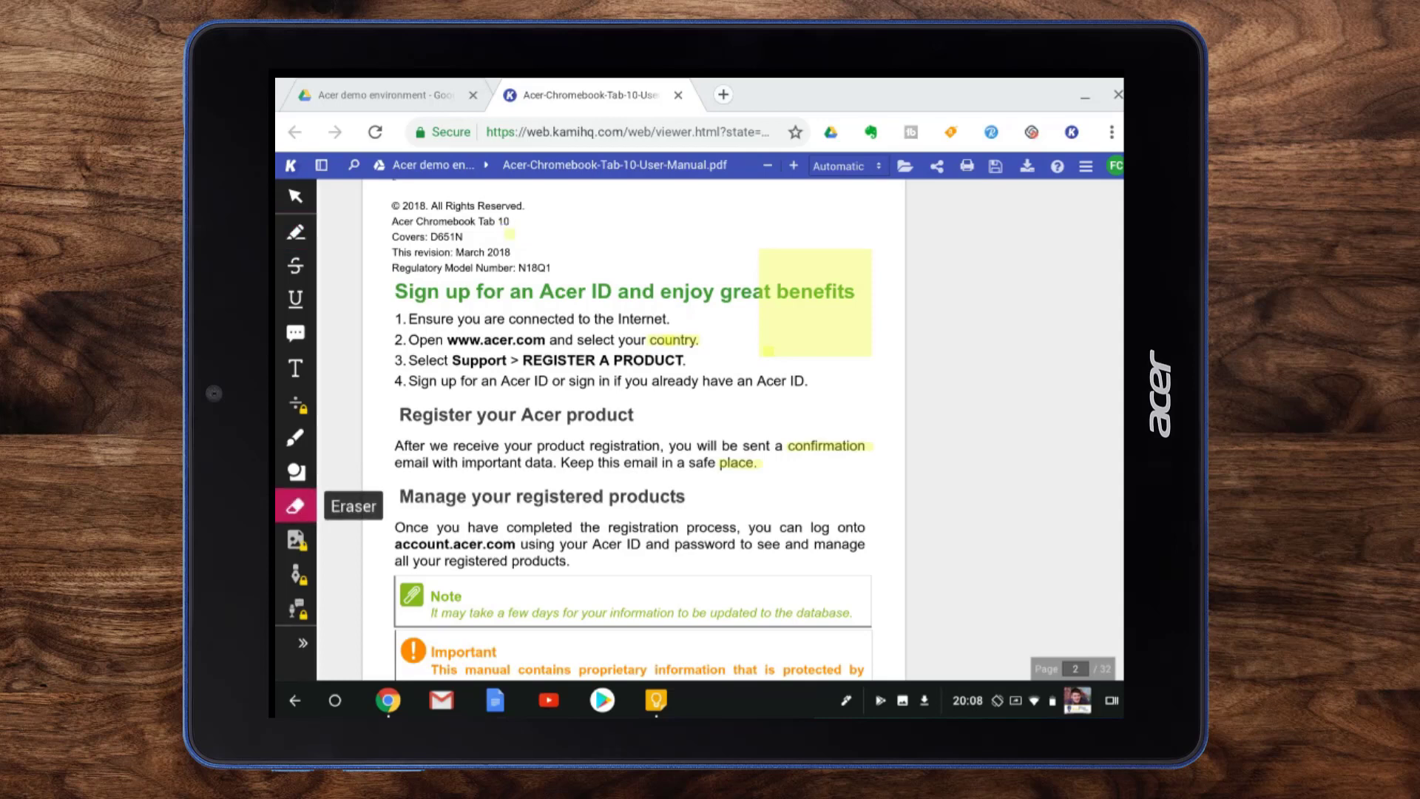
left_click(509, 235)
left_click(672, 340)
left_click(737, 462)
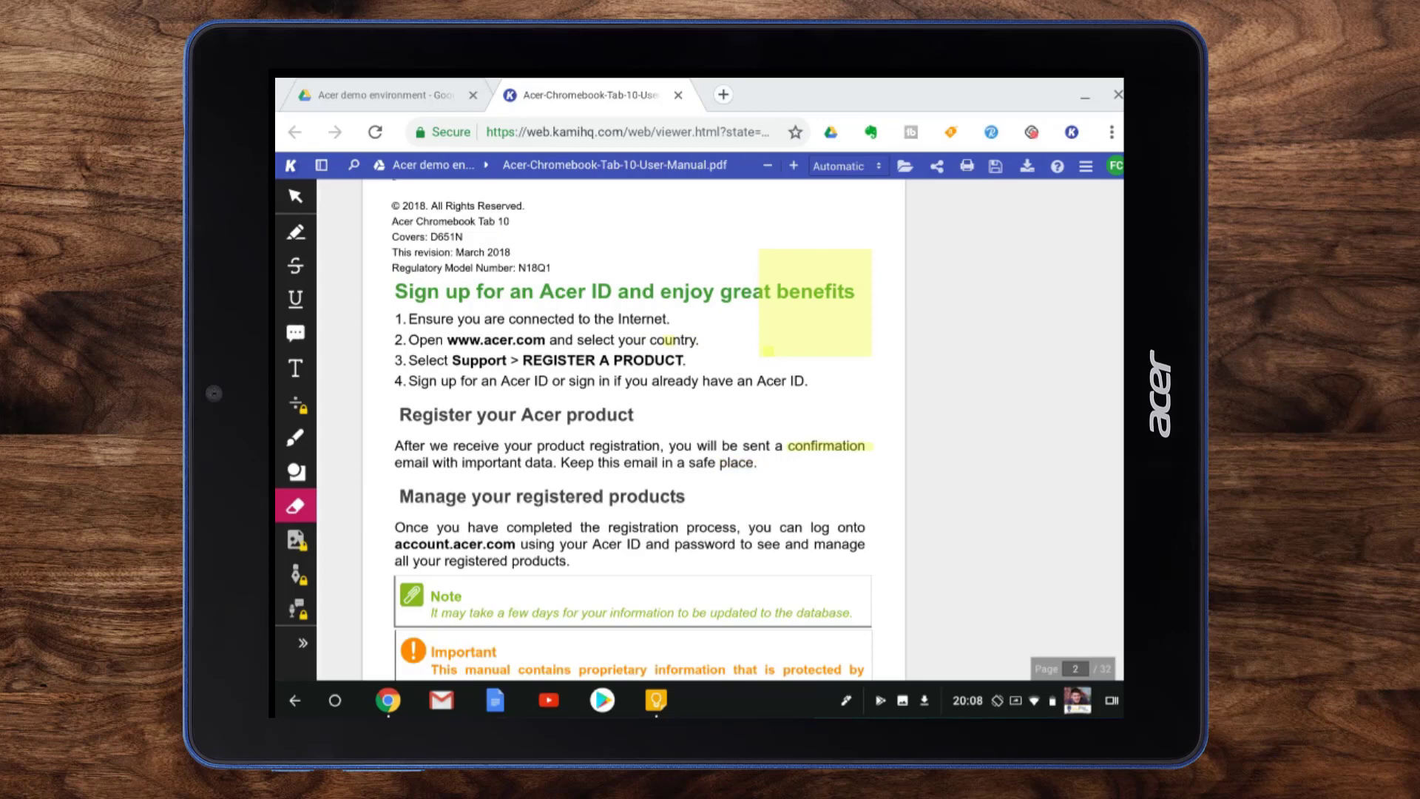
left_click(826, 445)
left_click(814, 303)
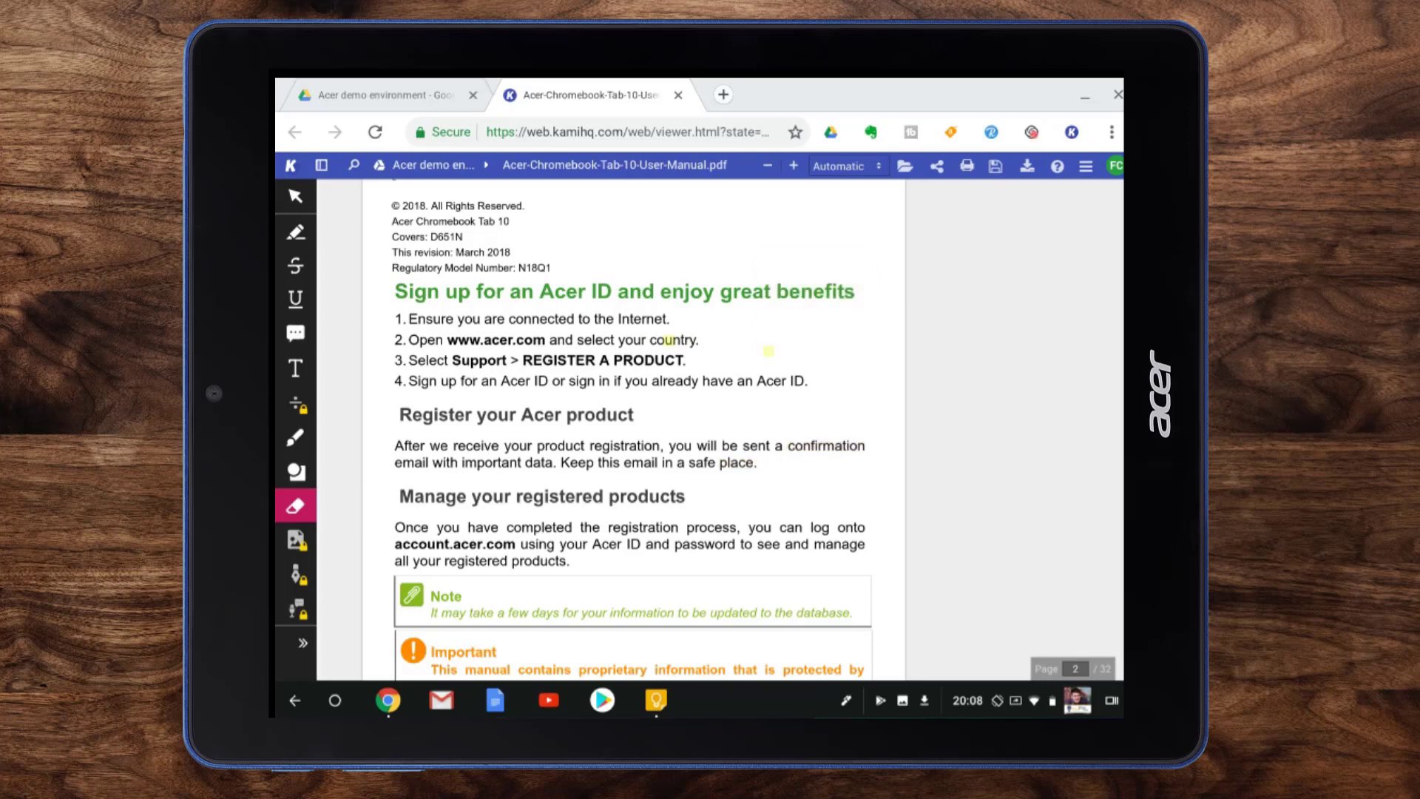
left_click(768, 350)
Step: Strike through "select your country." in red, with a freehand arrow after it and a circle around "Acer ID"
left_click(295, 232)
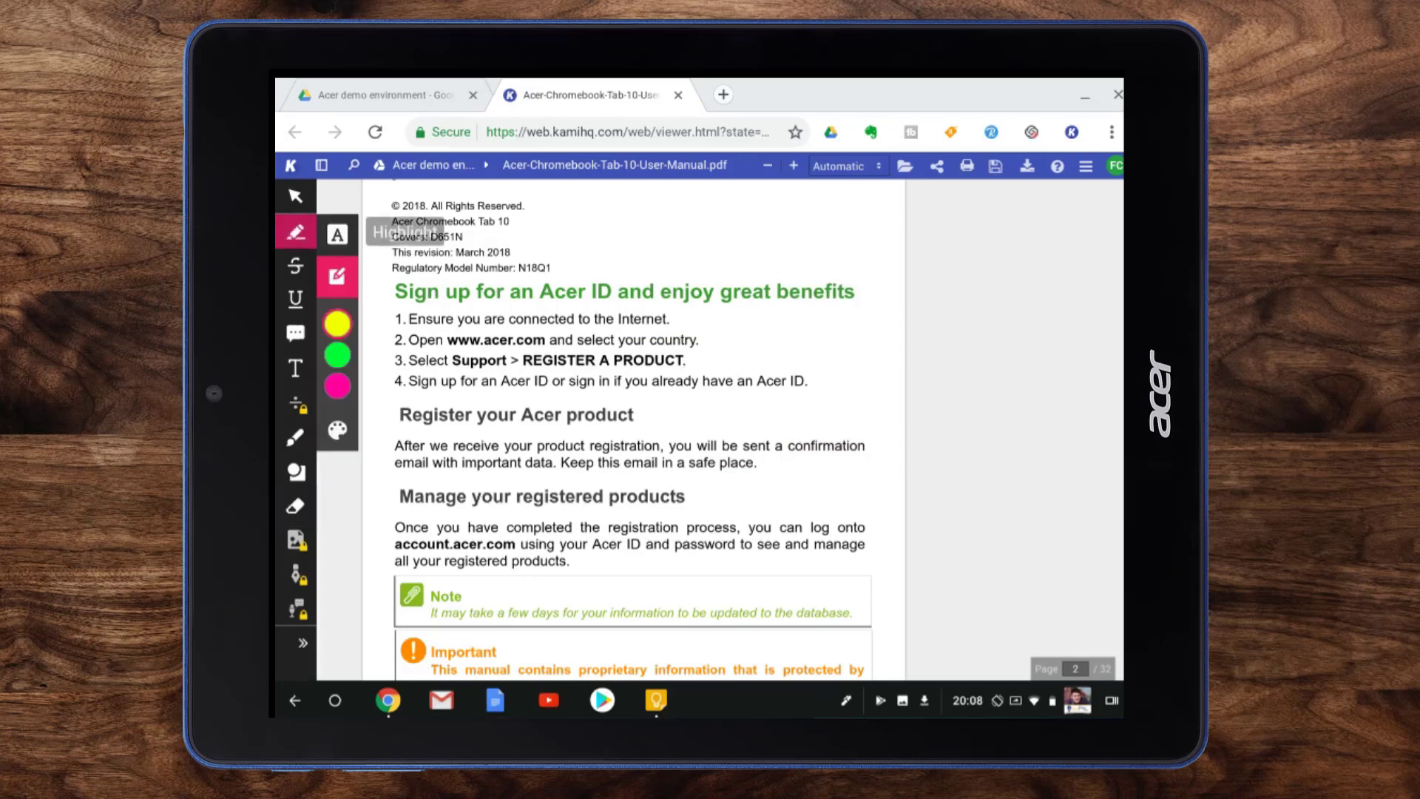
left_click(295, 265)
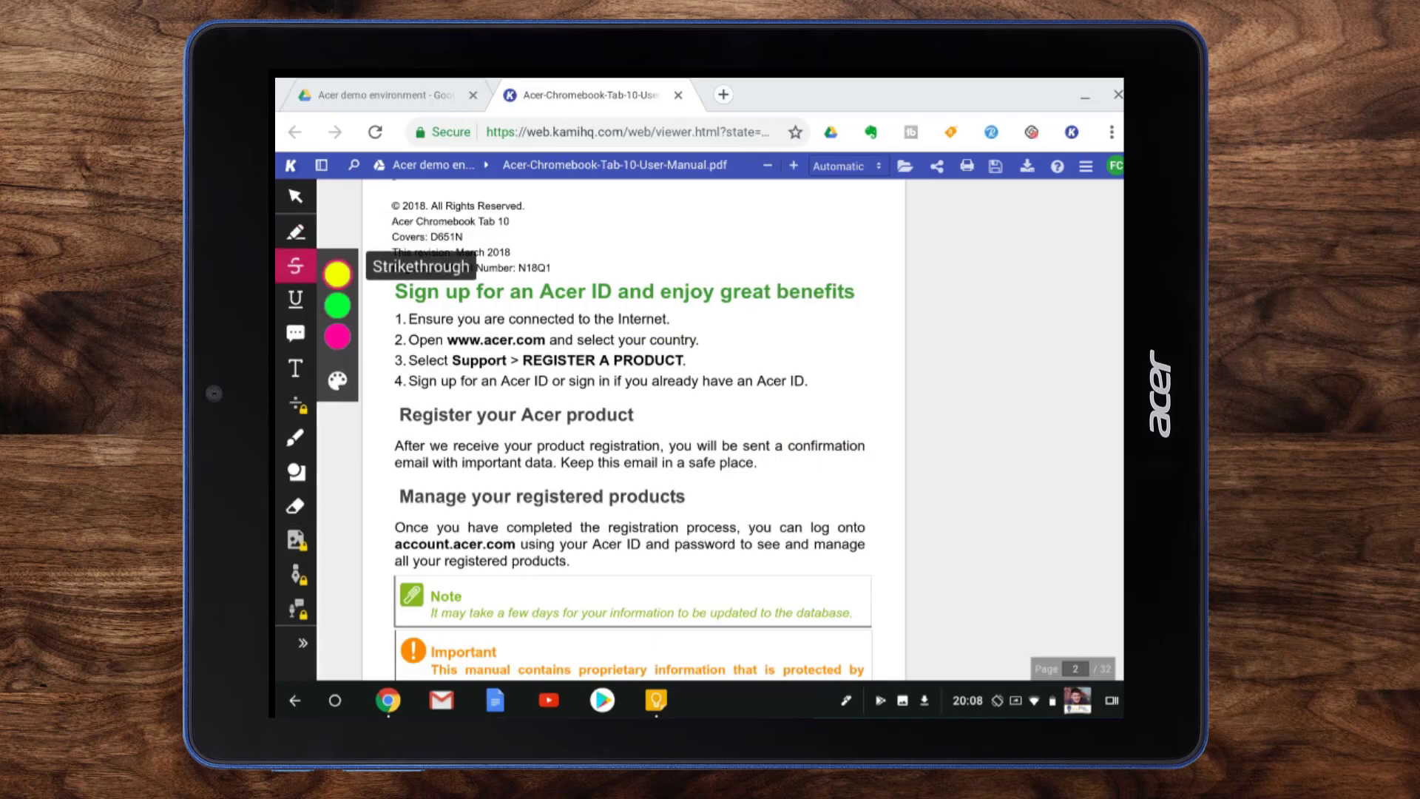
left_click(338, 336)
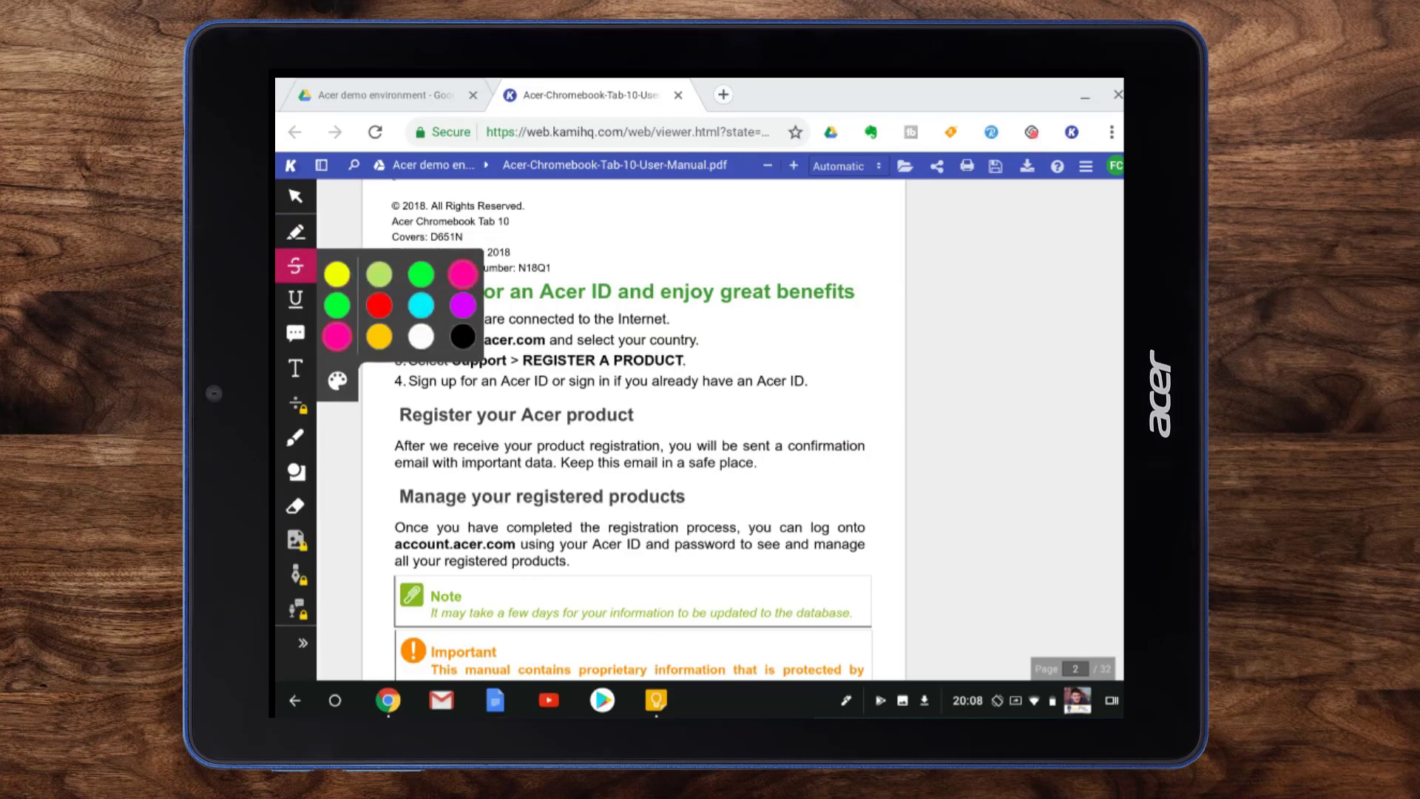
left_click(378, 304)
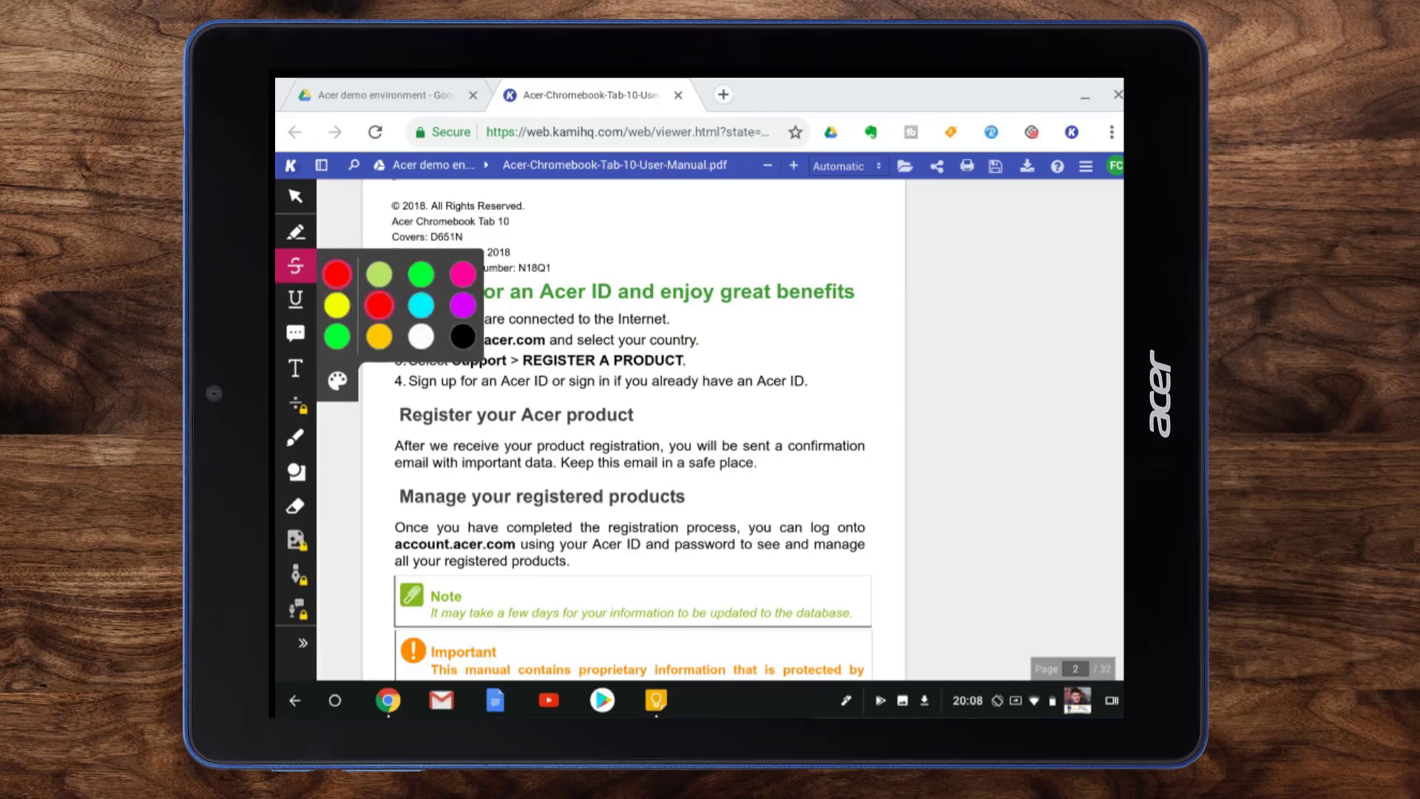
mouse_move(578, 340)
left_mouse_down()
mouse_move(751, 338)
mouse_move(775, 318)
left_mouse_up()
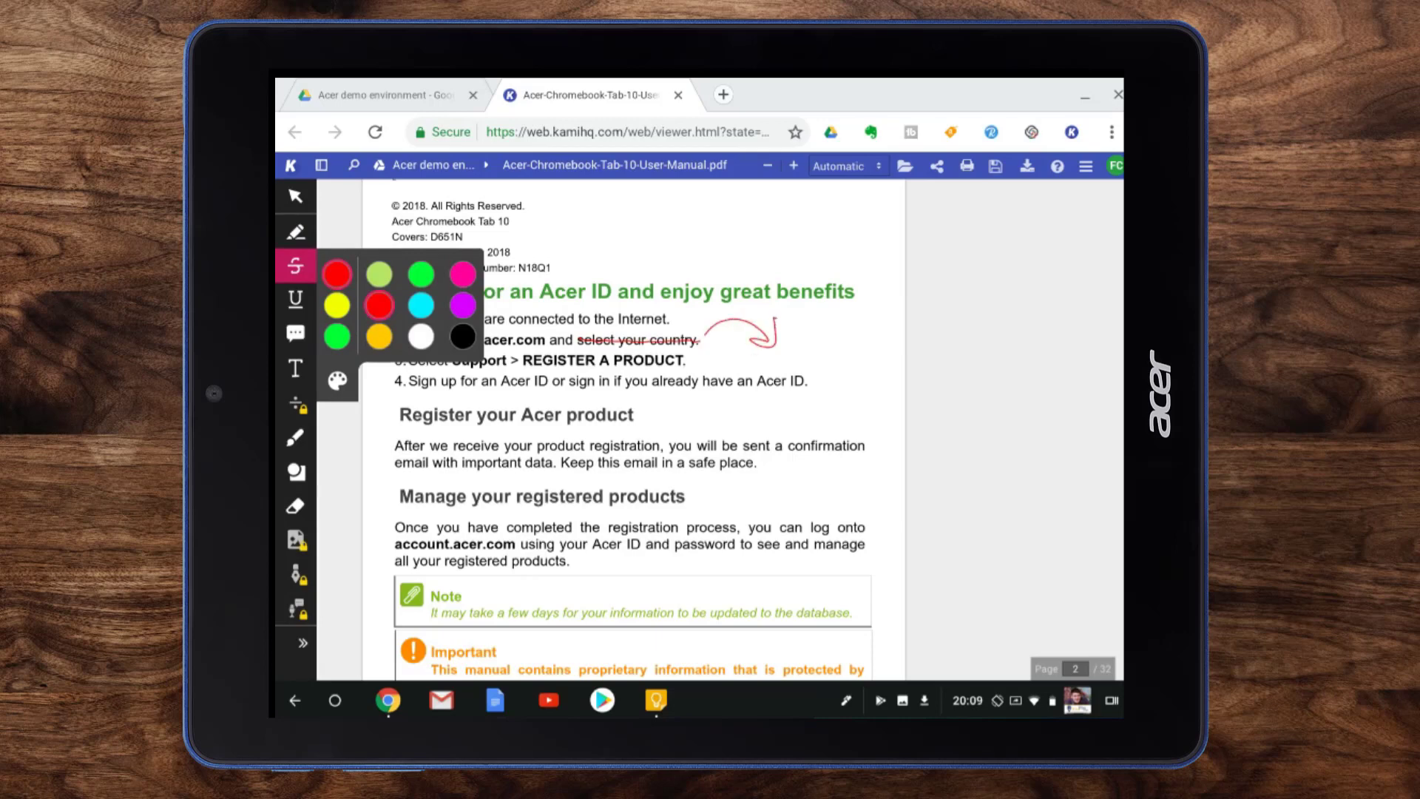
mouse_move(816, 368)
left_mouse_down()
mouse_move(750, 380)
mouse_move(808, 367)
left_mouse_up()
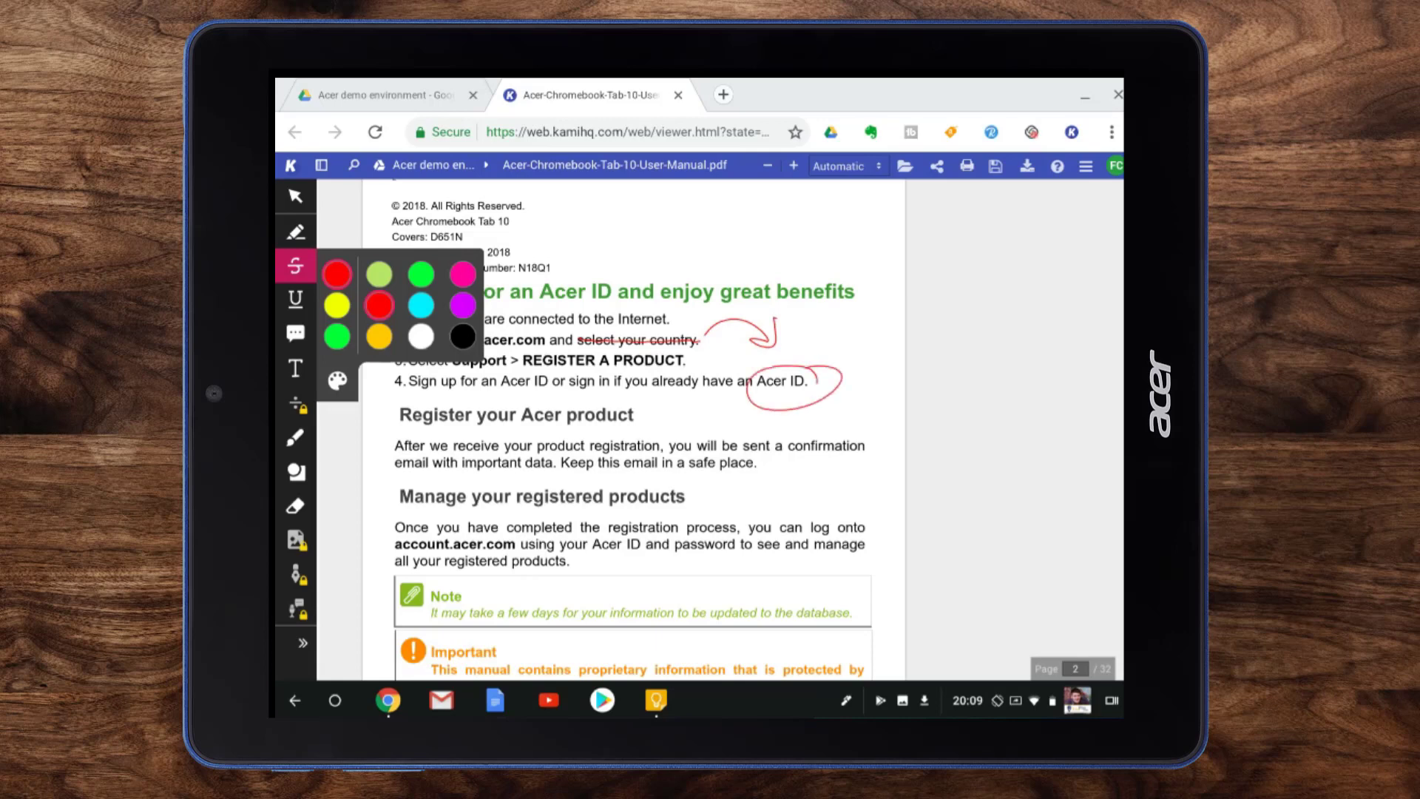
Step: Draw in black a wavy line under "confirmation" and a smiley, then cross out "Keep" and handwrite "please don't..." below it
left_click(295, 437)
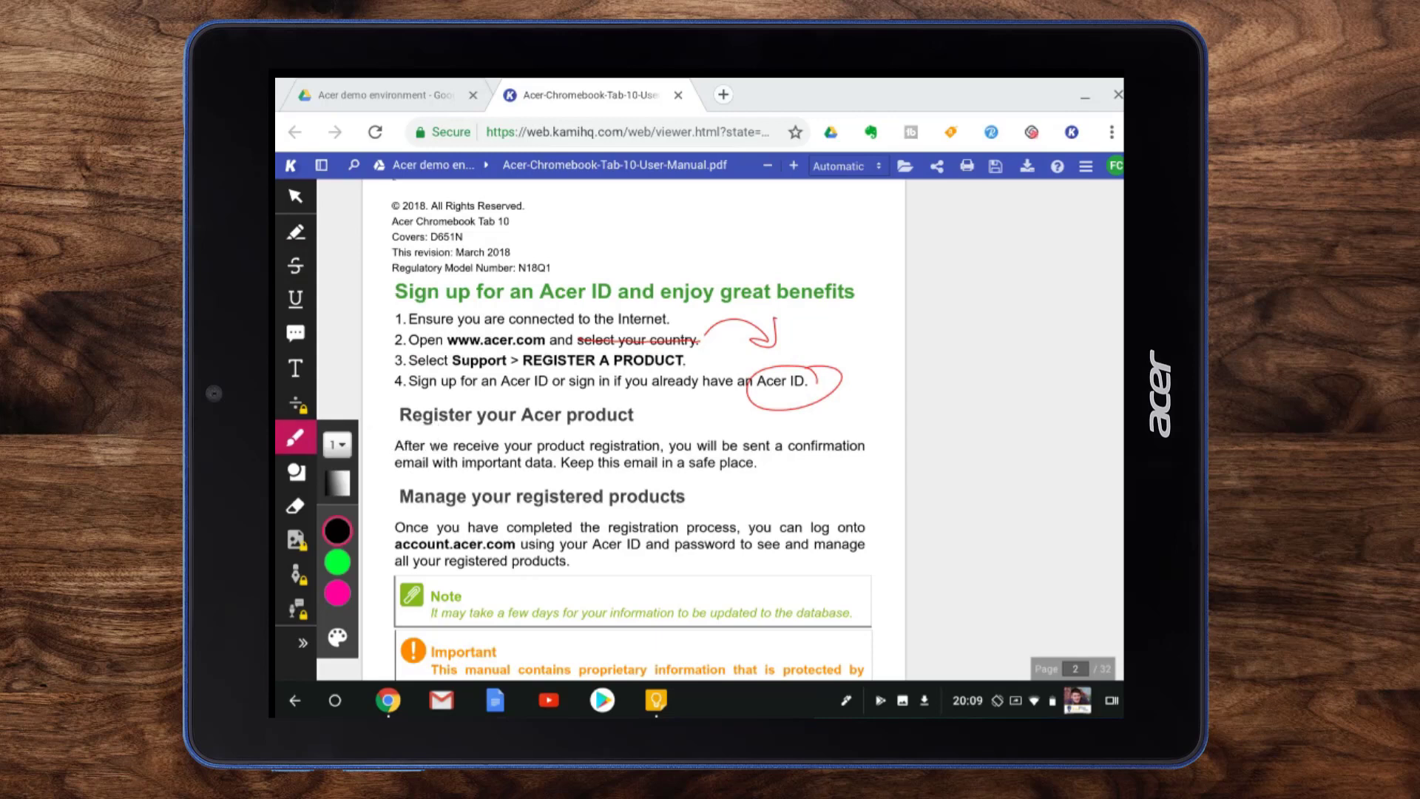
mouse_move(790, 460)
left_mouse_down()
mouse_move(872, 459)
mouse_move(794, 500)
mouse_move(813, 478)
mouse_move(823, 494)
left_mouse_up()
mouse_move(562, 463)
left_mouse_down()
mouse_move(597, 464)
mouse_move(571, 463)
mouse_move(590, 464)
mouse_move(566, 509)
mouse_move(576, 474)
mouse_move(606, 491)
mouse_move(655, 490)
mouse_move(663, 459)
mouse_move(686, 491)
mouse_move(709, 473)
left_mouse_up()
left_click_drag(715, 473, 716, 490)
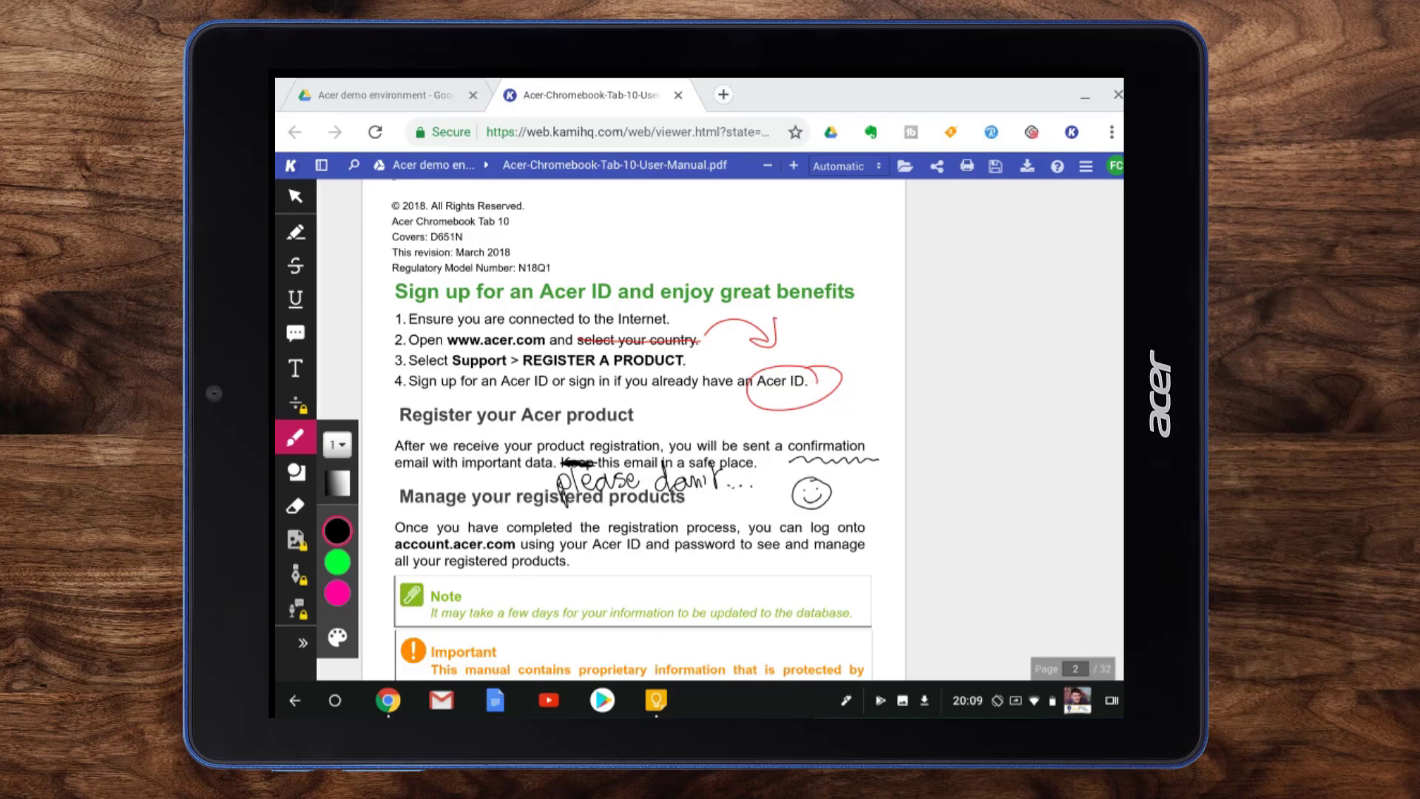
Step: Erase the black handwriting and drawings, the red strikethrough, the arrow and the circle from page 2
left_click(295, 506)
mouse_move(581, 480)
left_mouse_down()
mouse_move(627, 482)
mouse_move(597, 464)
mouse_move(823, 491)
left_mouse_up()
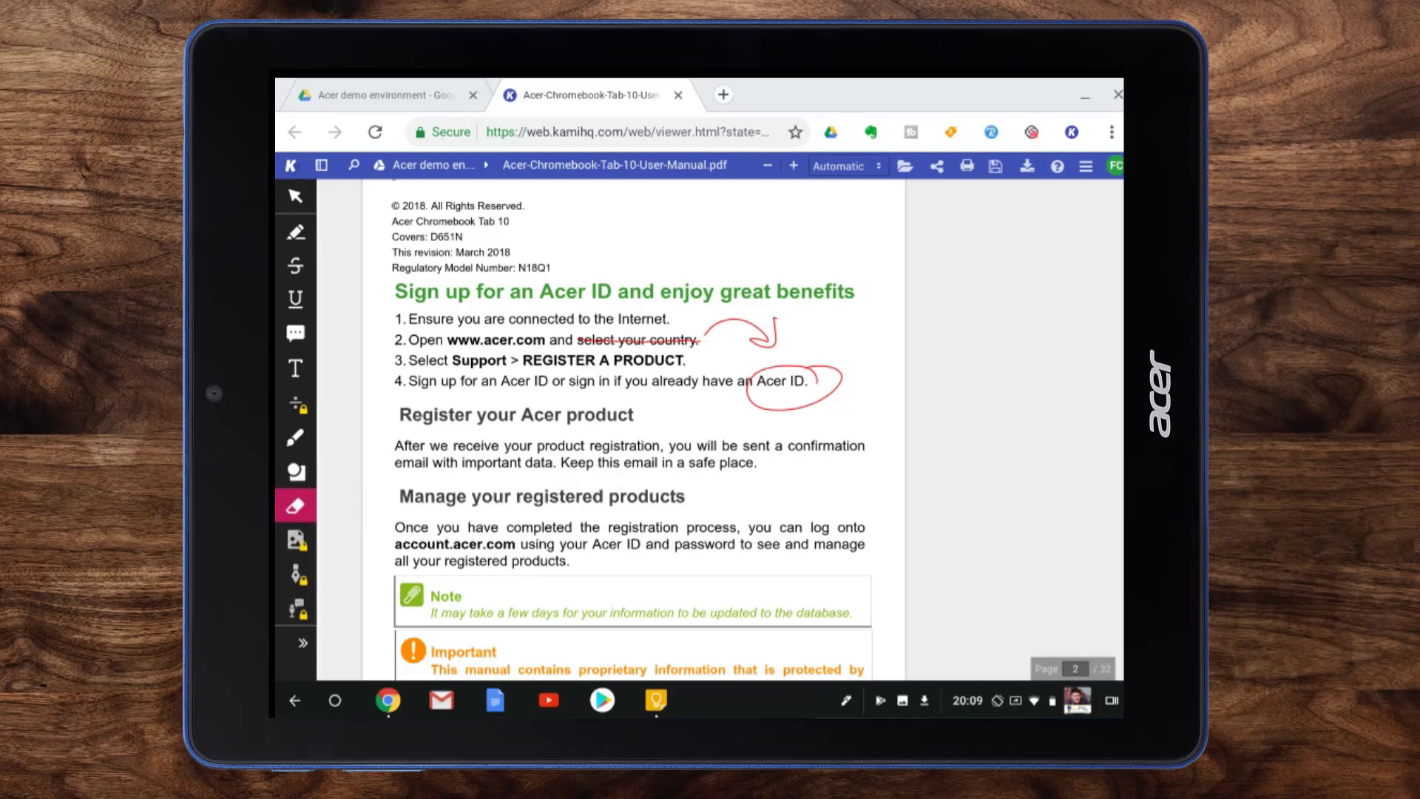
scroll(633, 428, "up", 1)
mouse_move(816, 365)
left_mouse_down()
mouse_move(791, 408)
mouse_move(643, 443)
left_mouse_up()
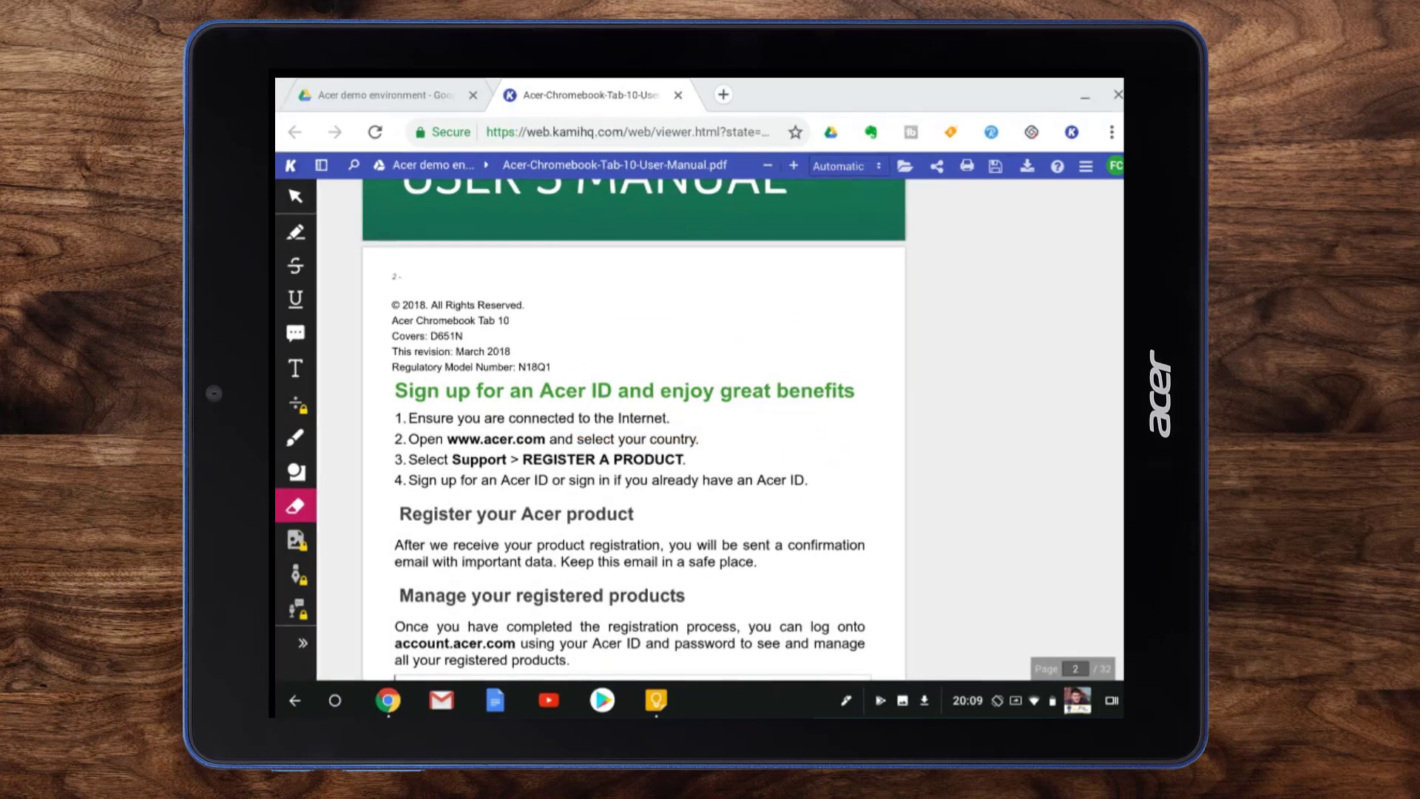
Step: Draw two red rectangles: one in the blank space beside the copyright lines and one around "products" in the "Manage your registered products" heading
left_click(296, 471)
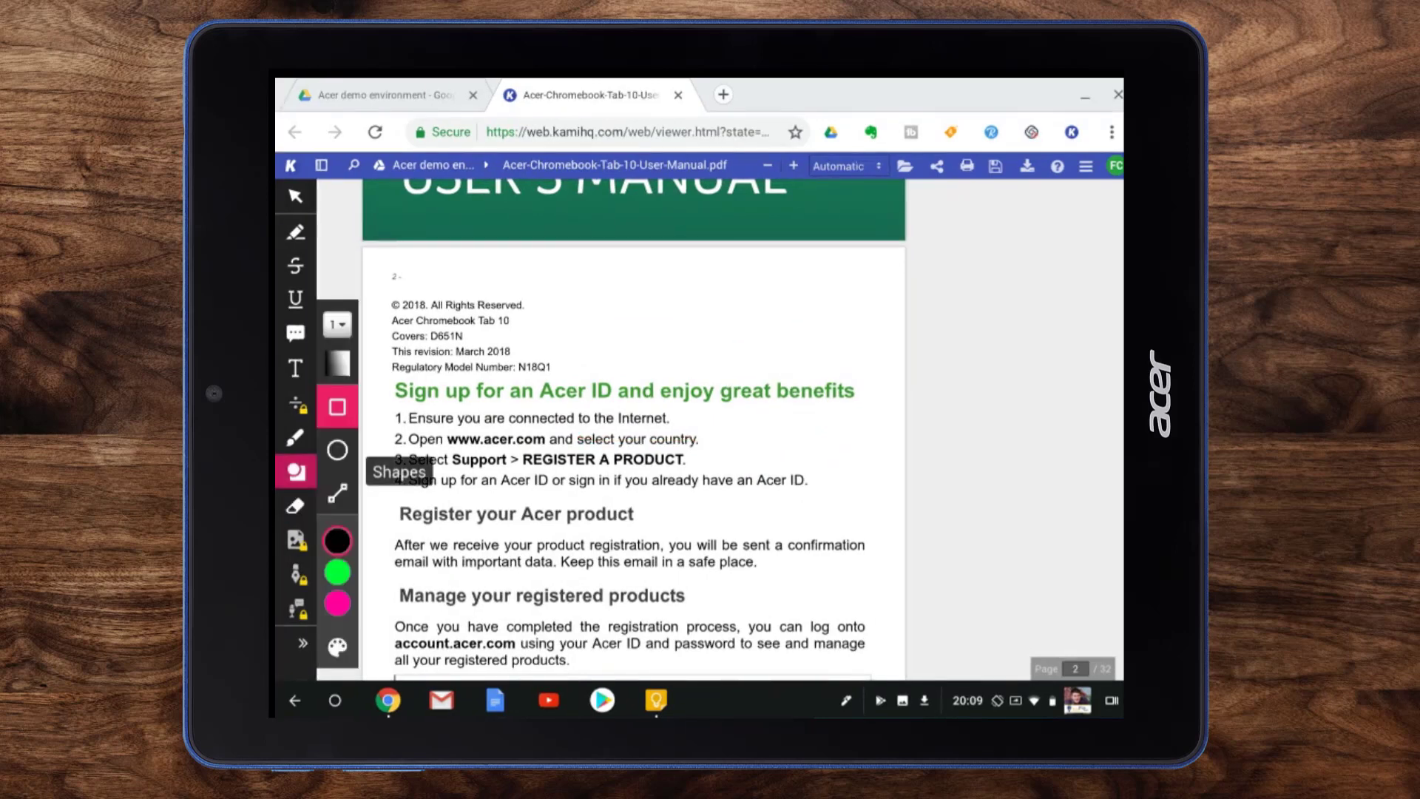
left_click(337, 647)
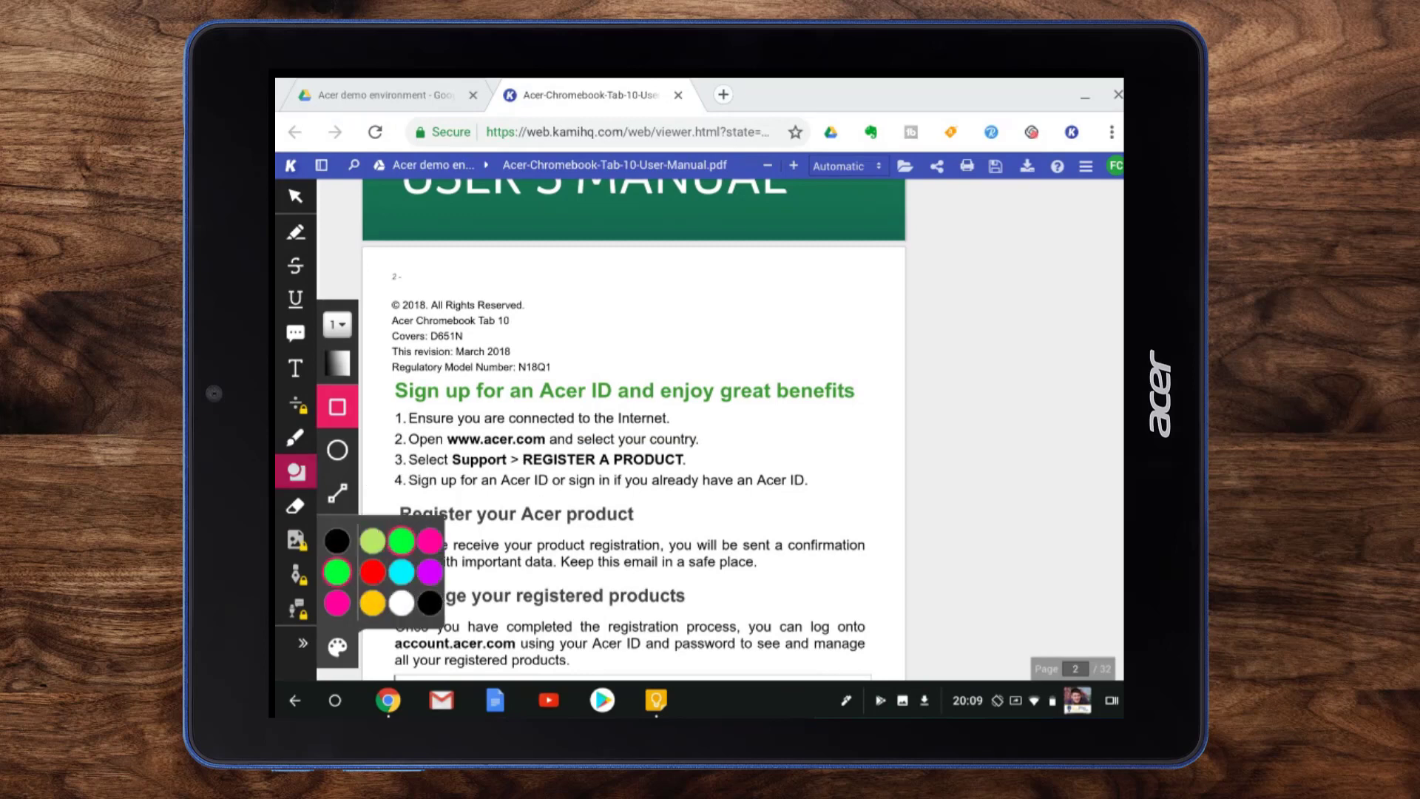
left_click(380, 571)
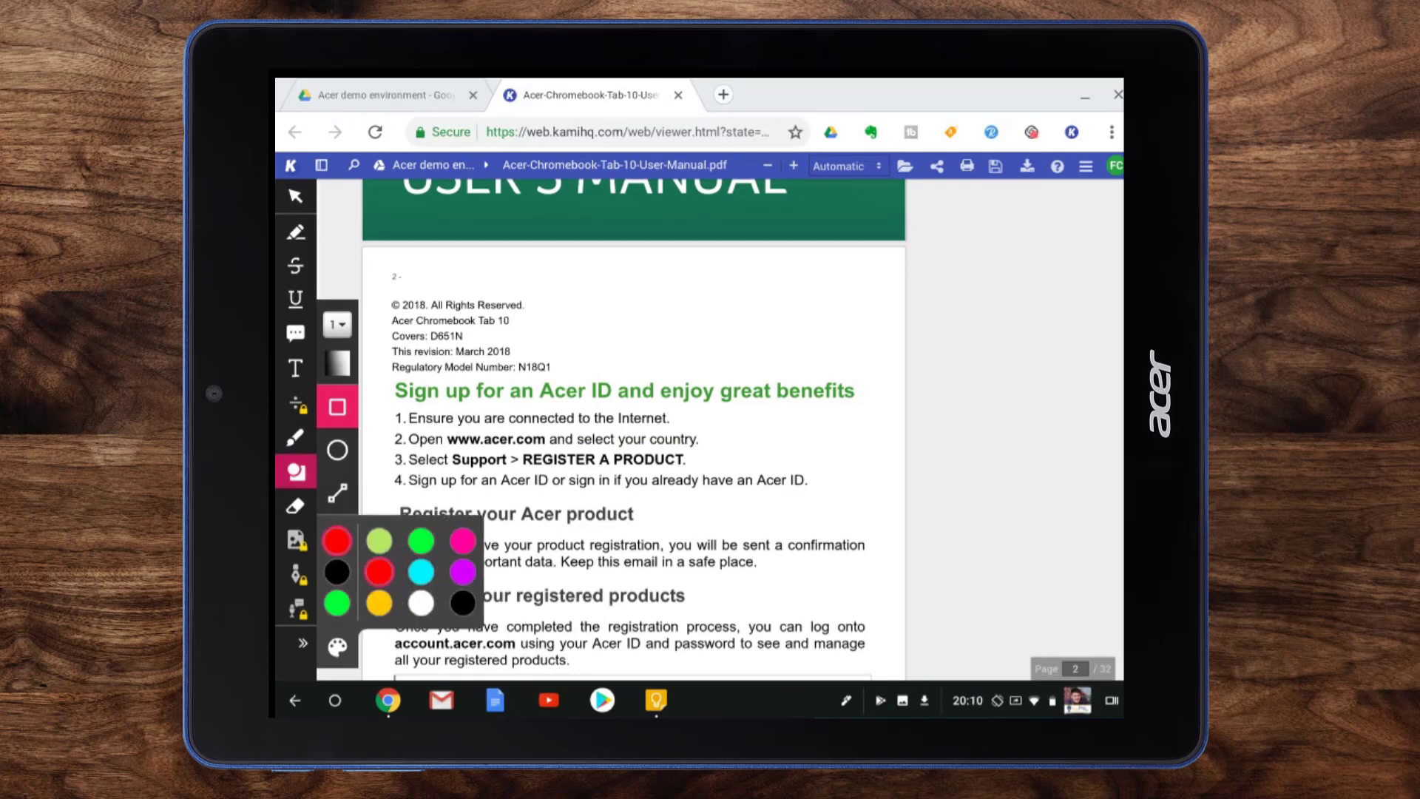
left_click_drag(589, 297, 728, 362)
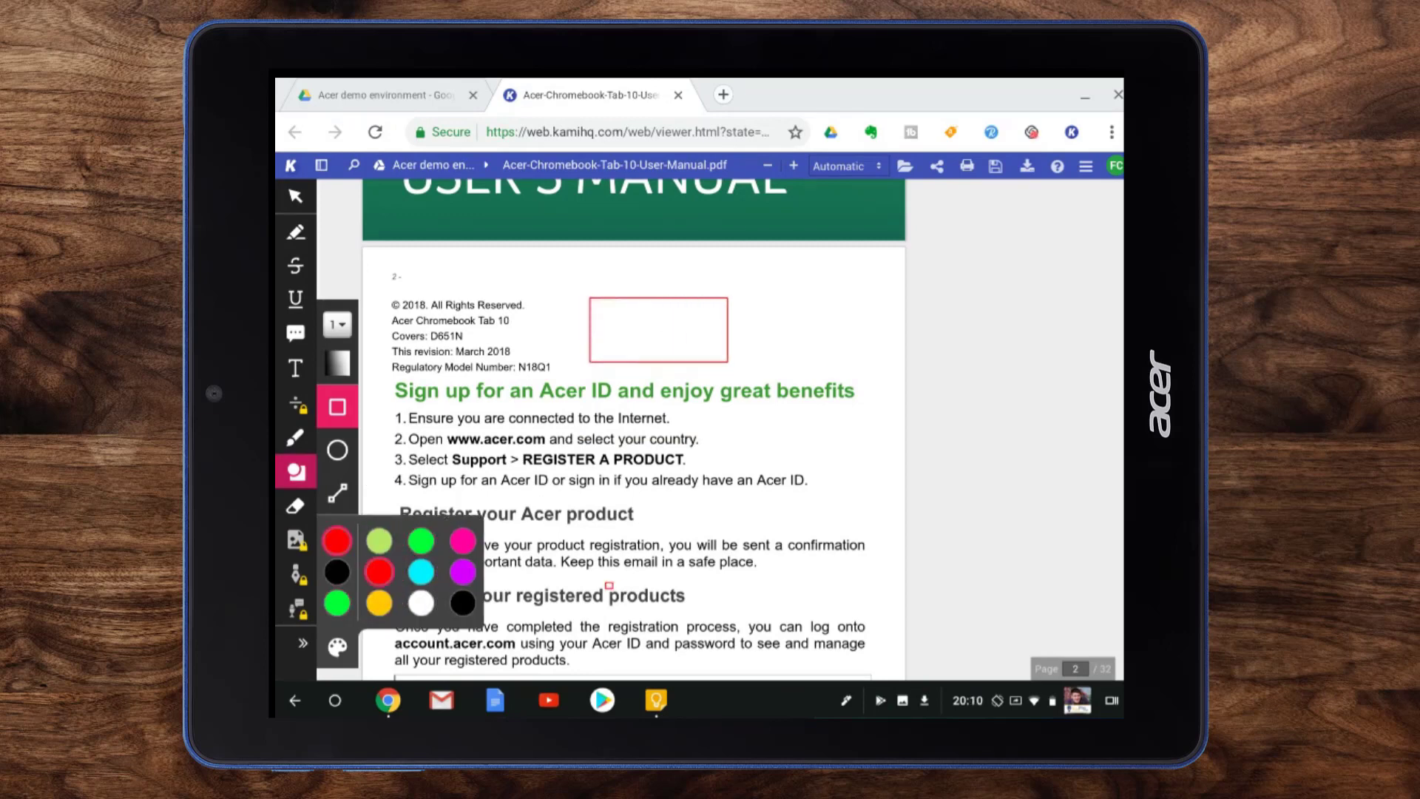
left_click_drag(607, 583, 699, 608)
Step: Draw a red freehand arrow from the boxed word "products" and handwrite "these are great." beside it
left_click(295, 437)
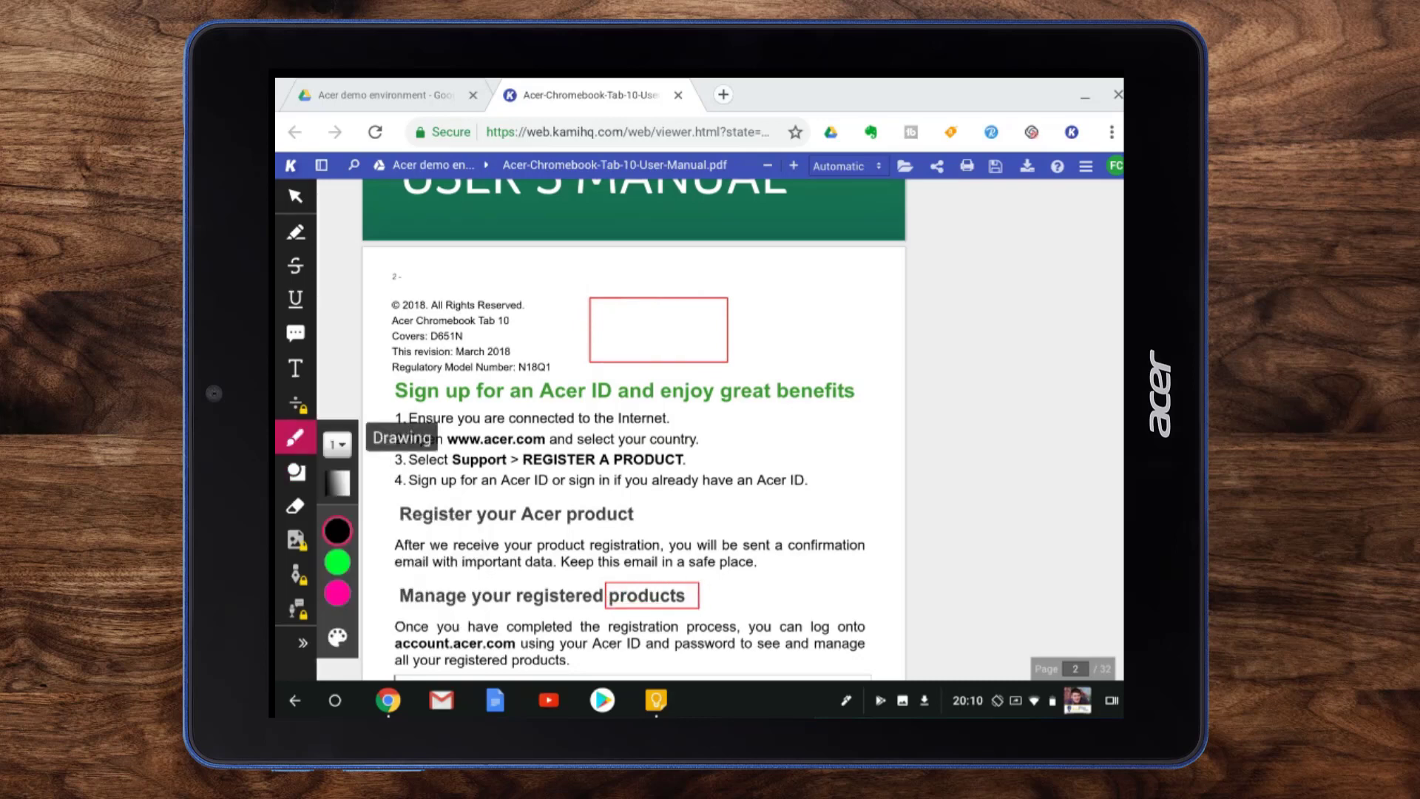
left_click(295, 437)
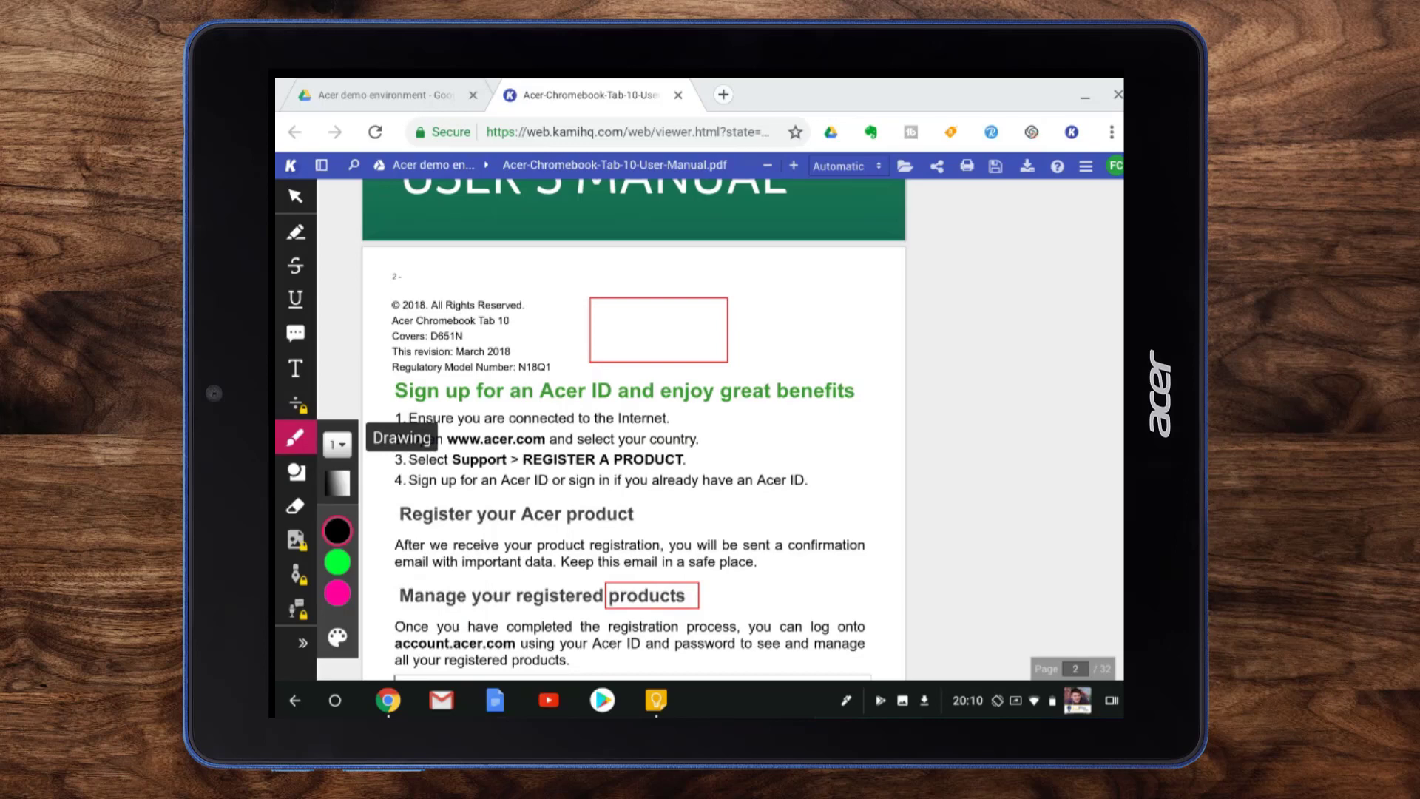
left_click(337, 637)
left_click(490, 373)
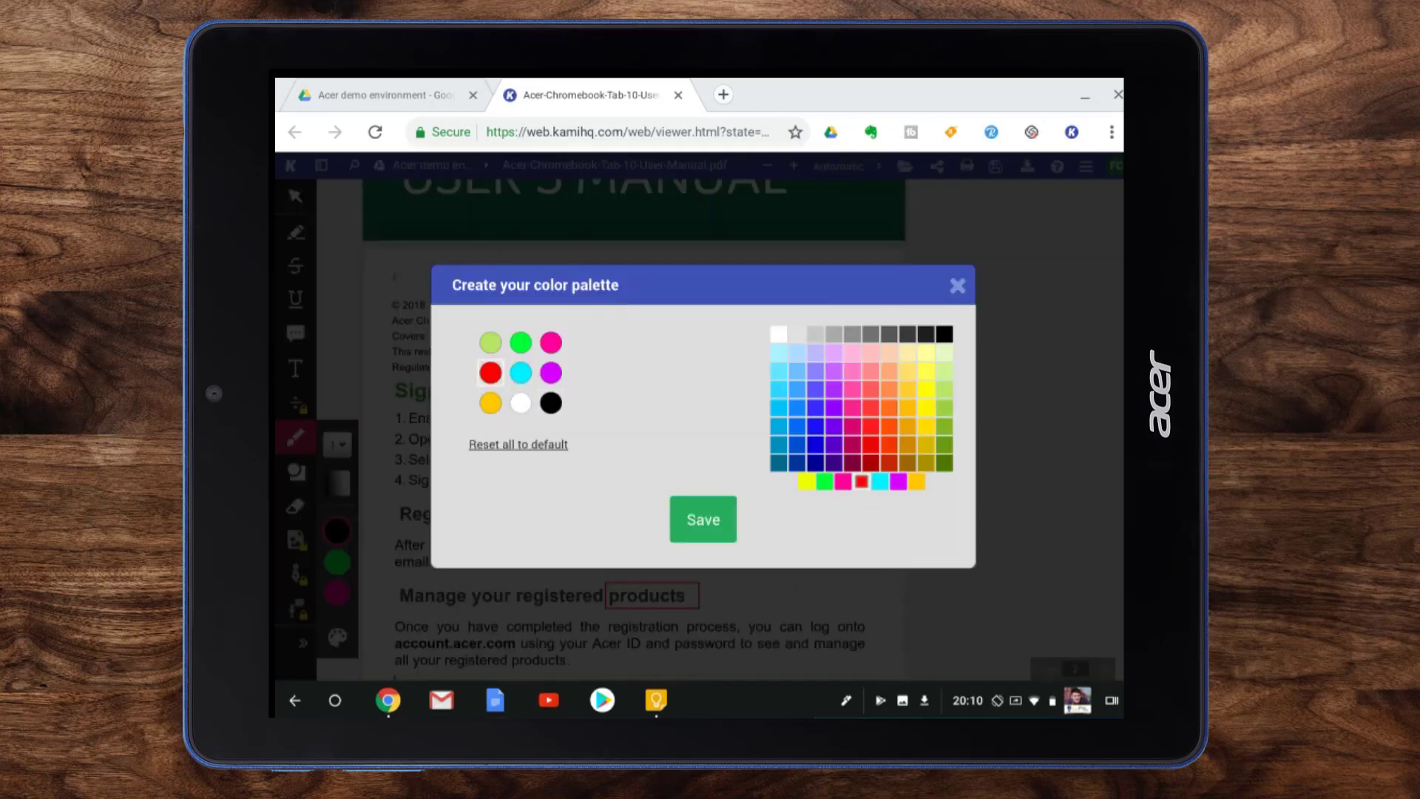
left_click(958, 285)
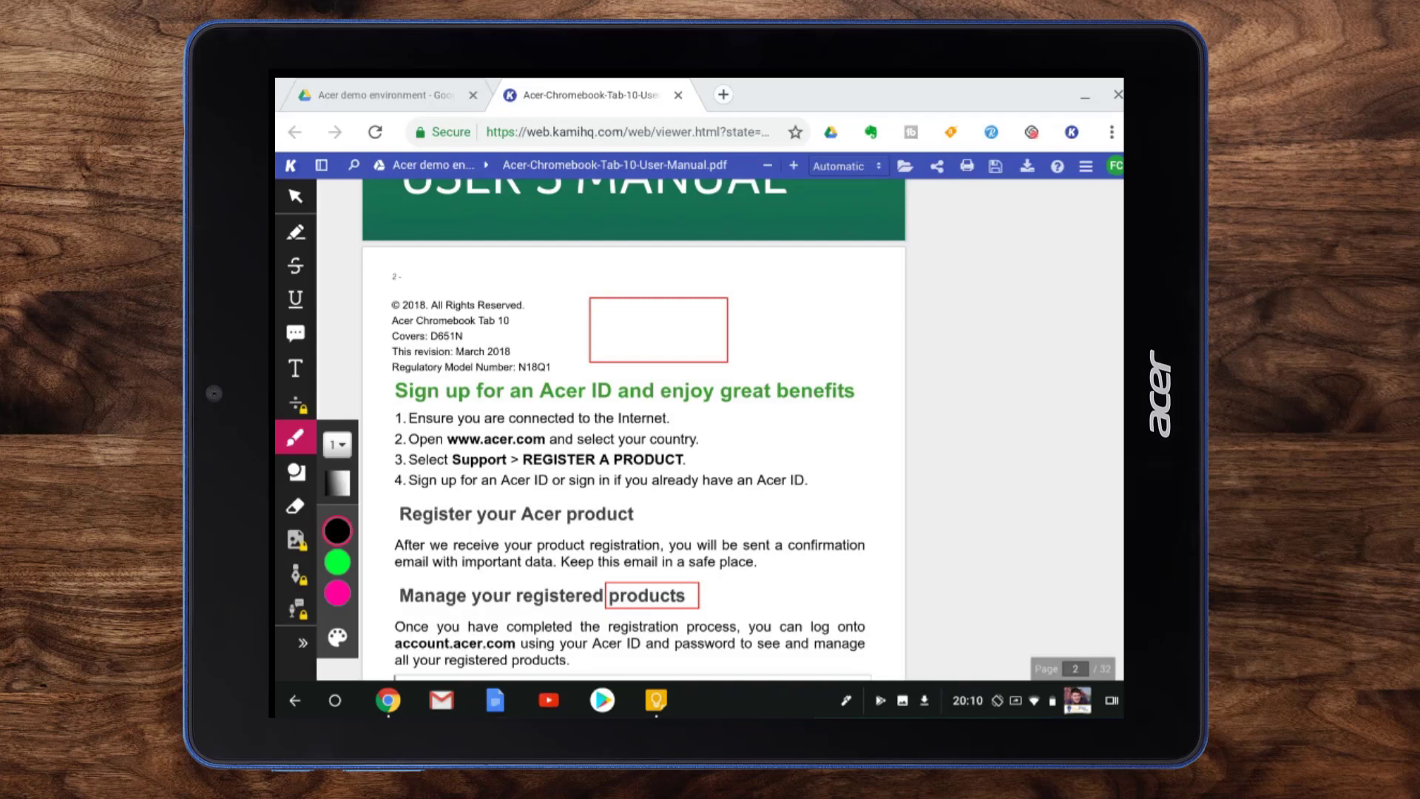
left_click(337, 593)
left_click(378, 561)
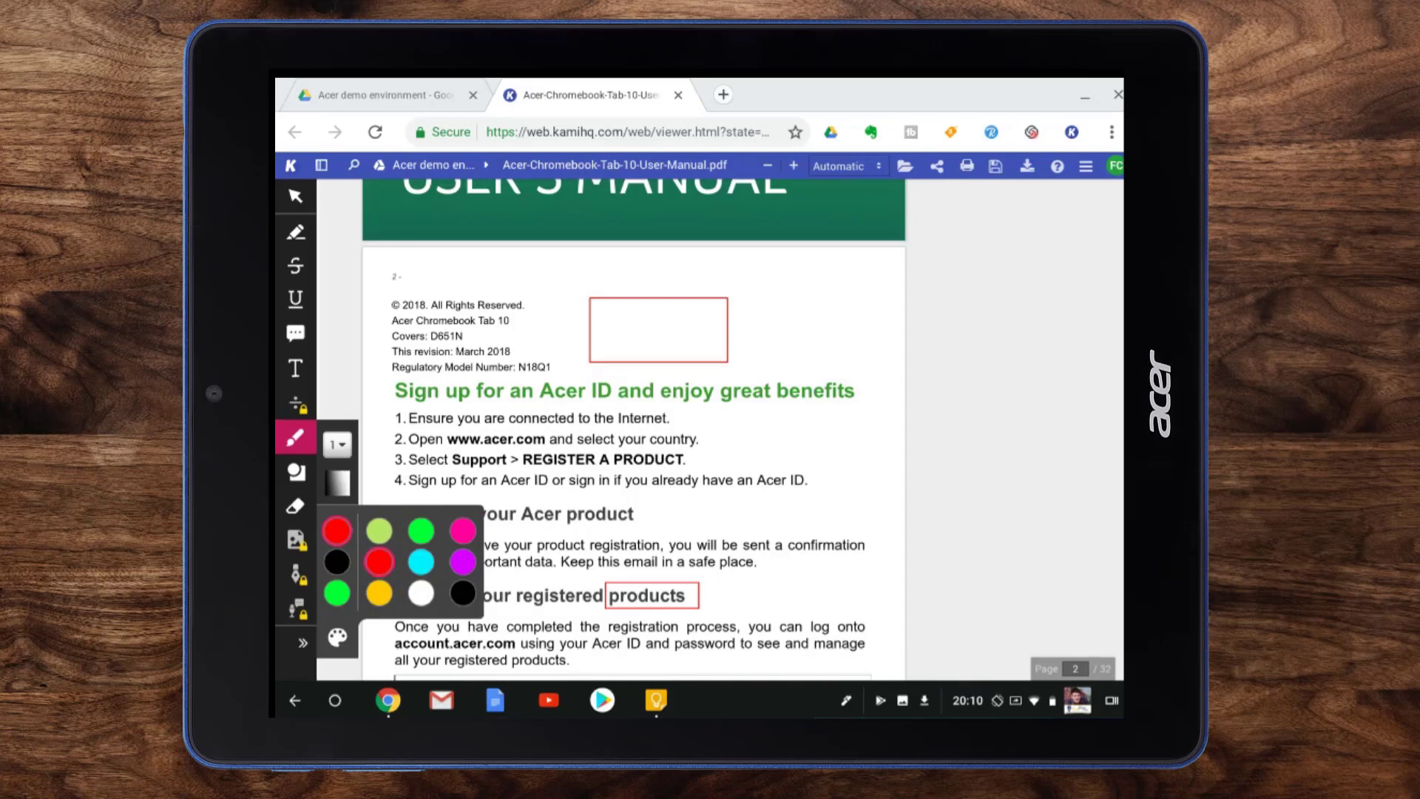
mouse_move(698, 605)
left_mouse_down()
mouse_move(776, 579)
mouse_move(788, 591)
mouse_move(804, 571)
mouse_move(807, 592)
mouse_move(873, 568)
mouse_move(880, 582)
mouse_move(816, 627)
left_mouse_up()
mouse_move(834, 608)
left_mouse_down()
mouse_move(854, 596)
mouse_move(865, 614)
left_mouse_up()
mouse_move(873, 581)
left_mouse_down()
mouse_move(876, 612)
mouse_move(885, 587)
mouse_move(899, 617)
left_mouse_up()
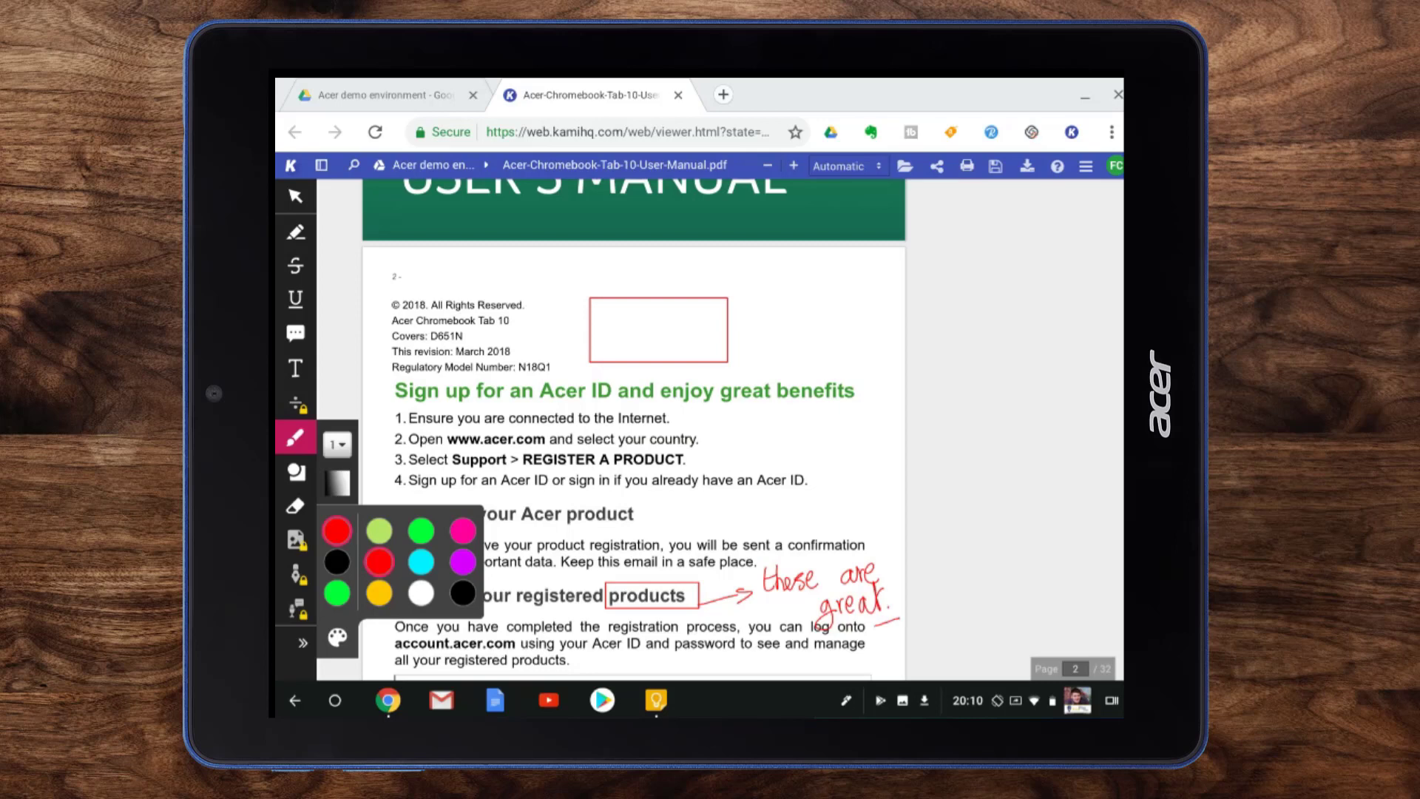
left_click(296, 196)
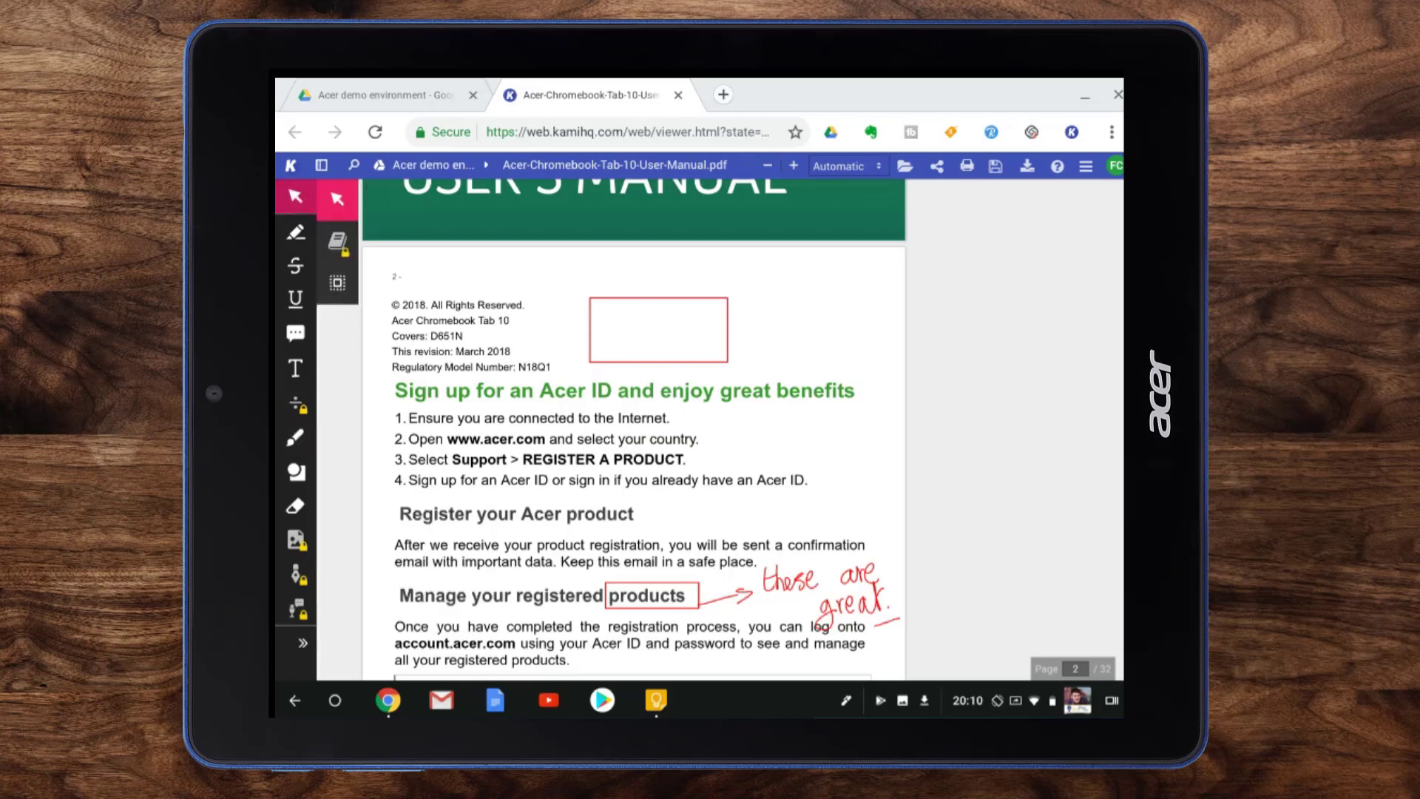
left_click(296, 299)
Step: Upload the annotated manual to get a sharing link for collaborators
left_click(936, 166)
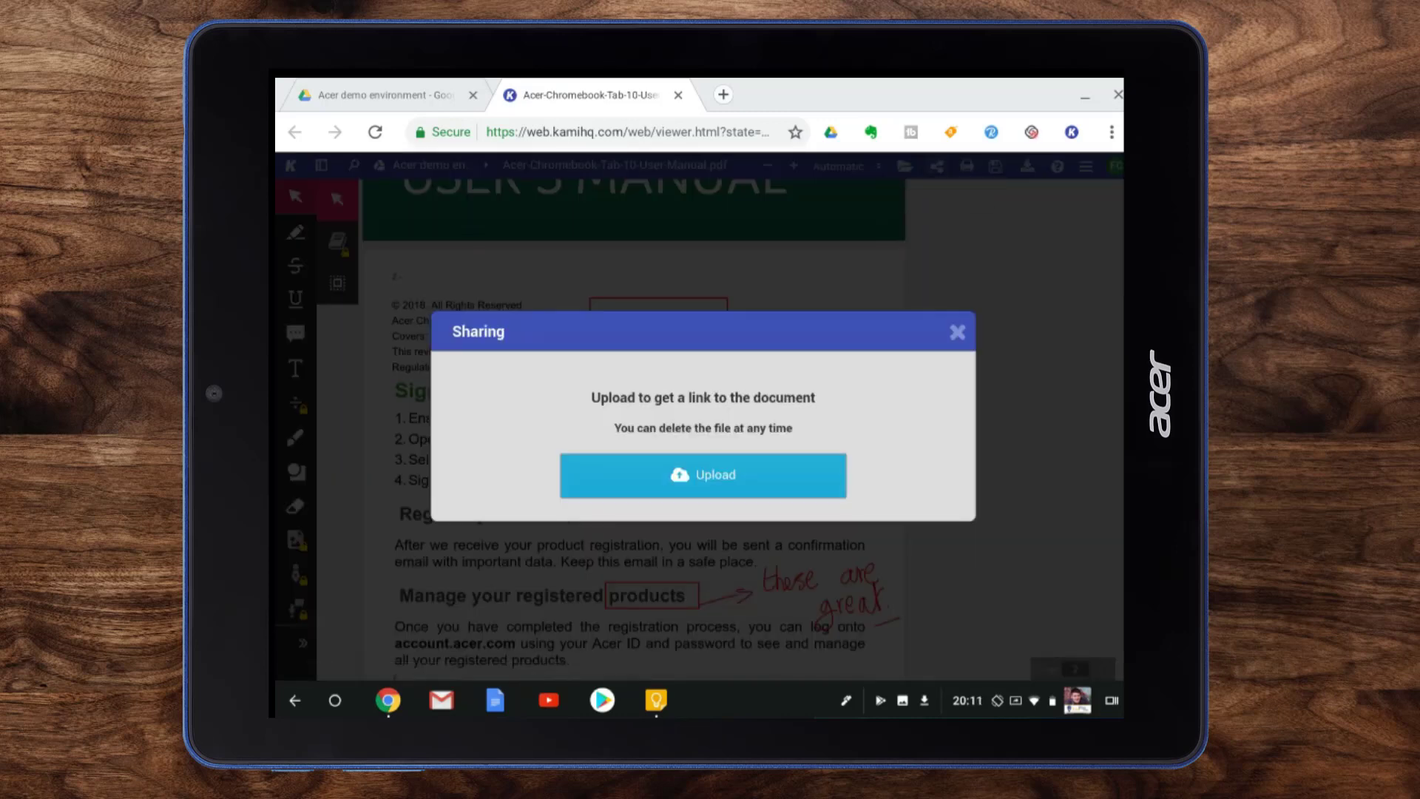
left_click(703, 476)
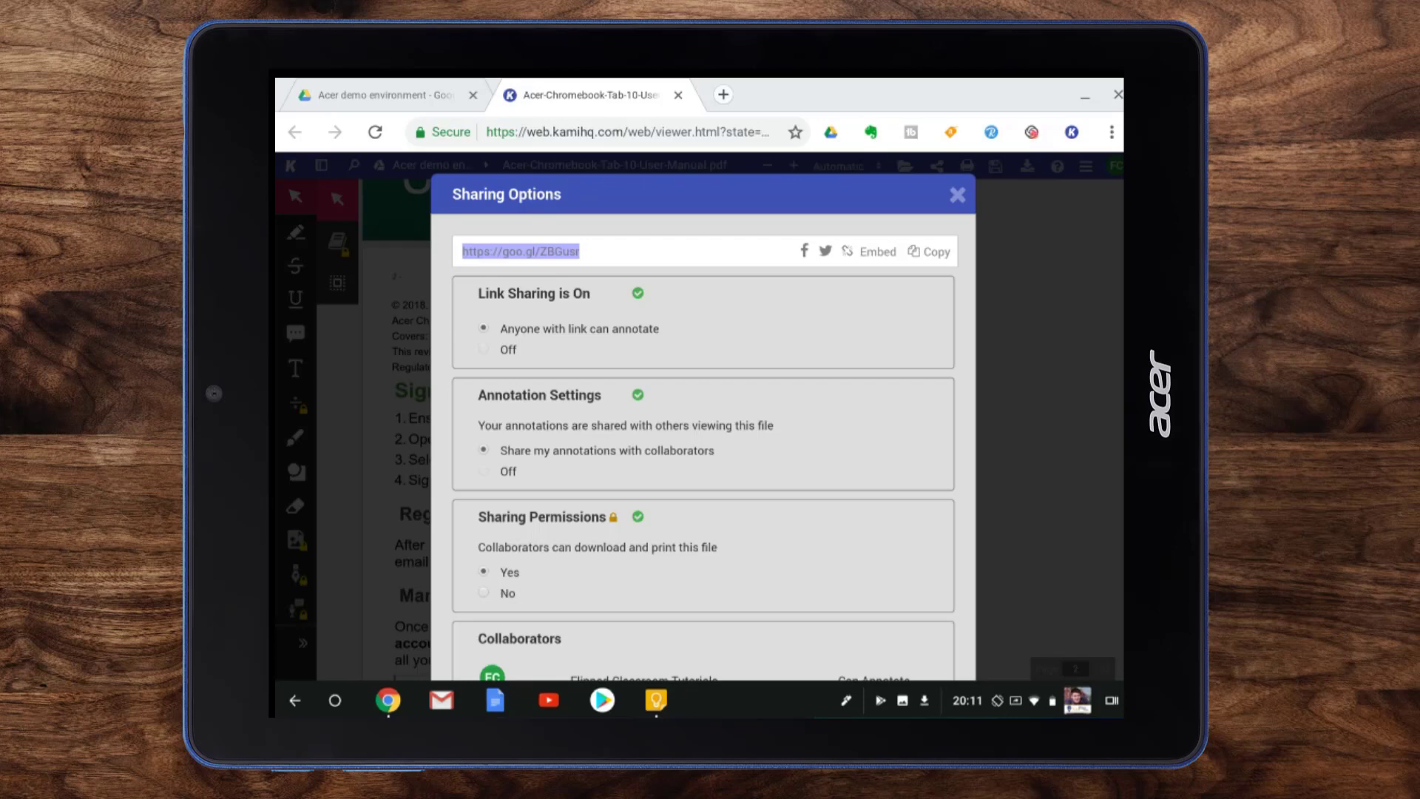
left_click(520, 251)
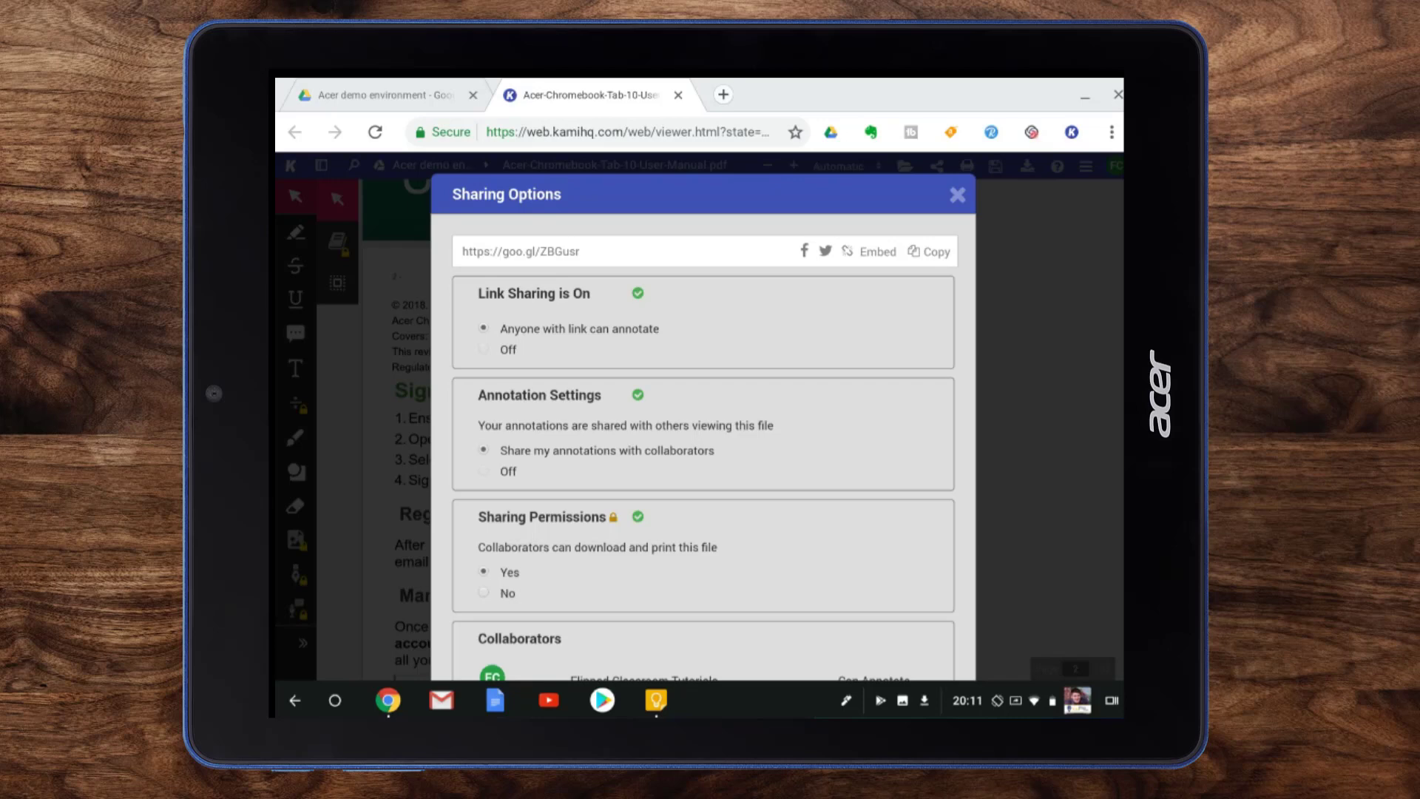
Step: Copy the manual's link from the sharing options and save the annotation changes to Google Drive
left_click(928, 251)
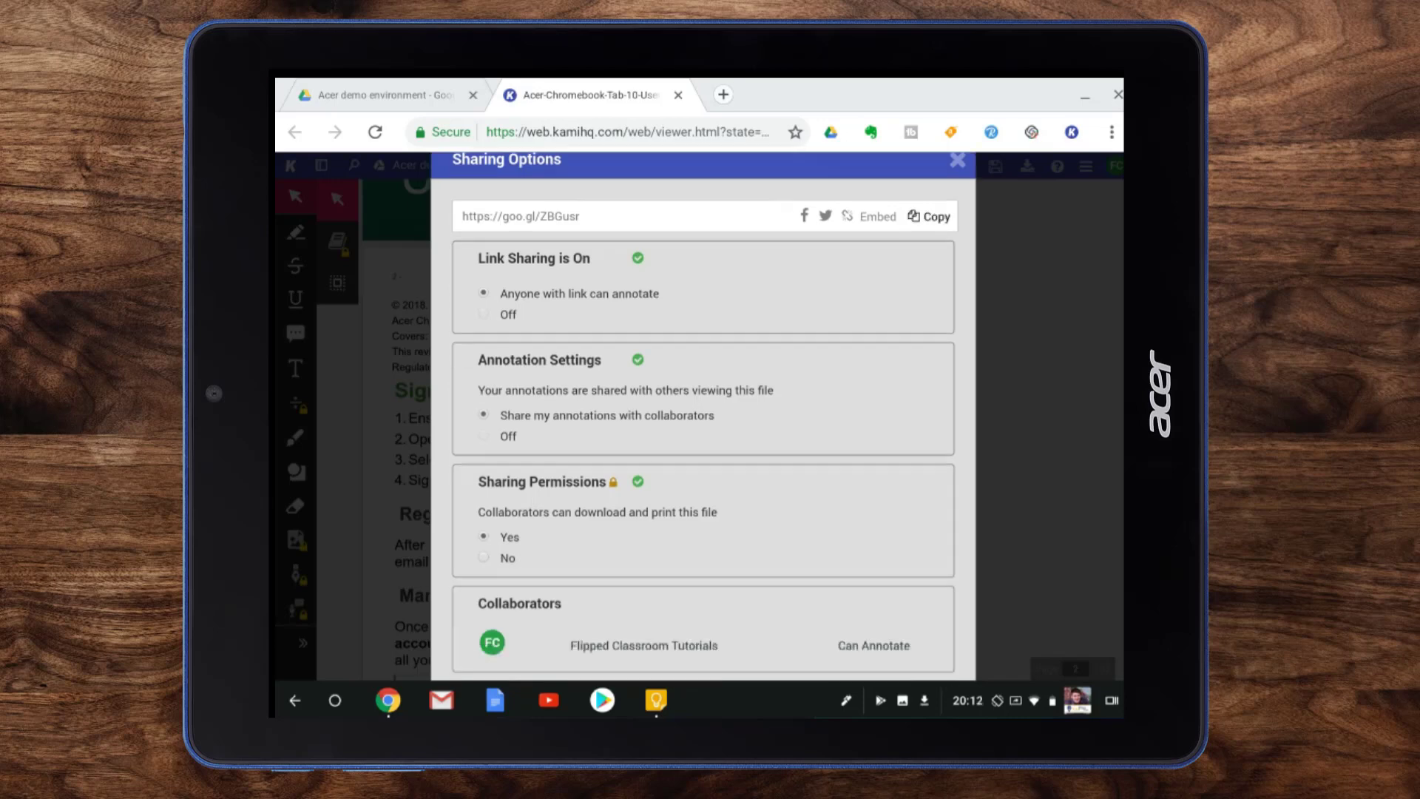
scroll(702, 415, "down", 1)
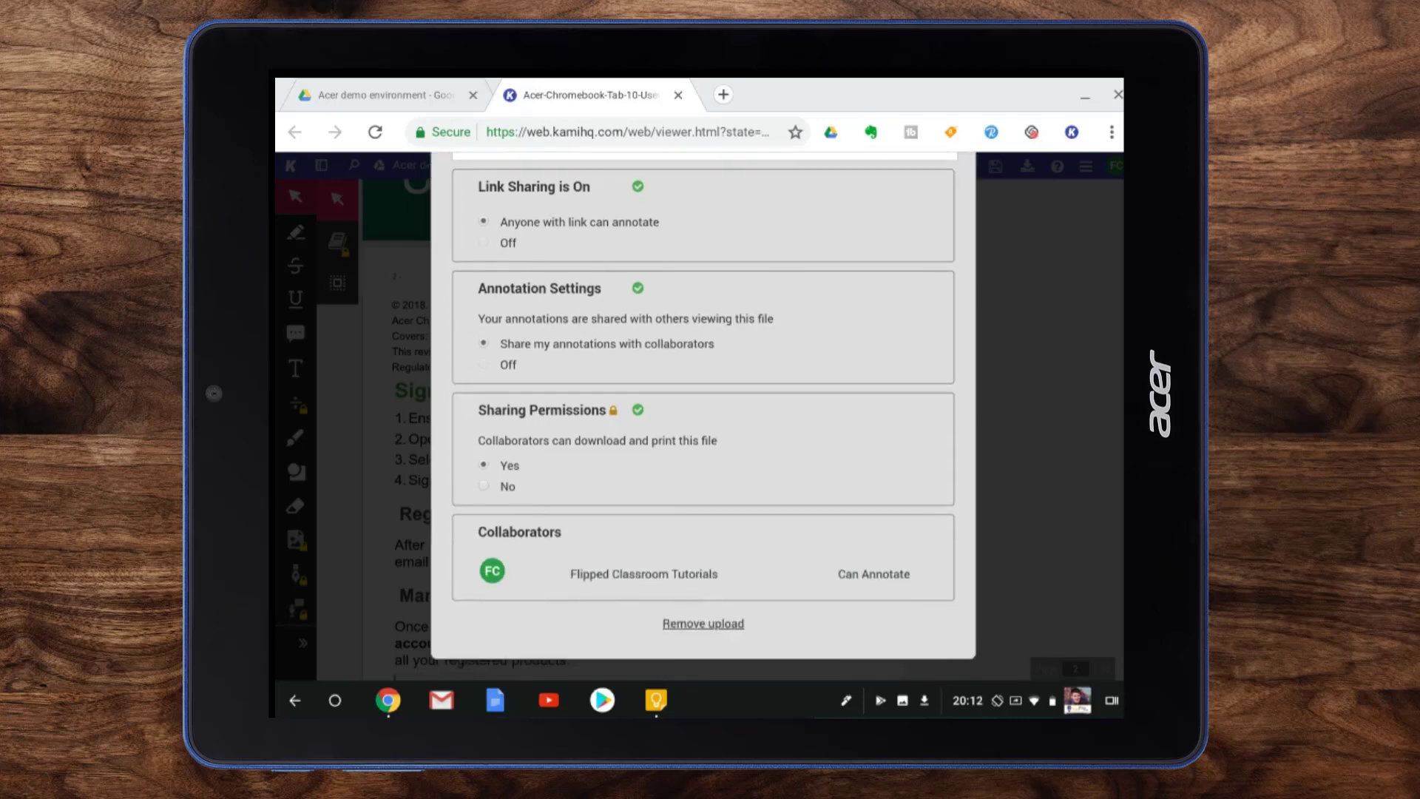
scroll(703, 416, "up", 2)
scroll(702, 416, "down", 1)
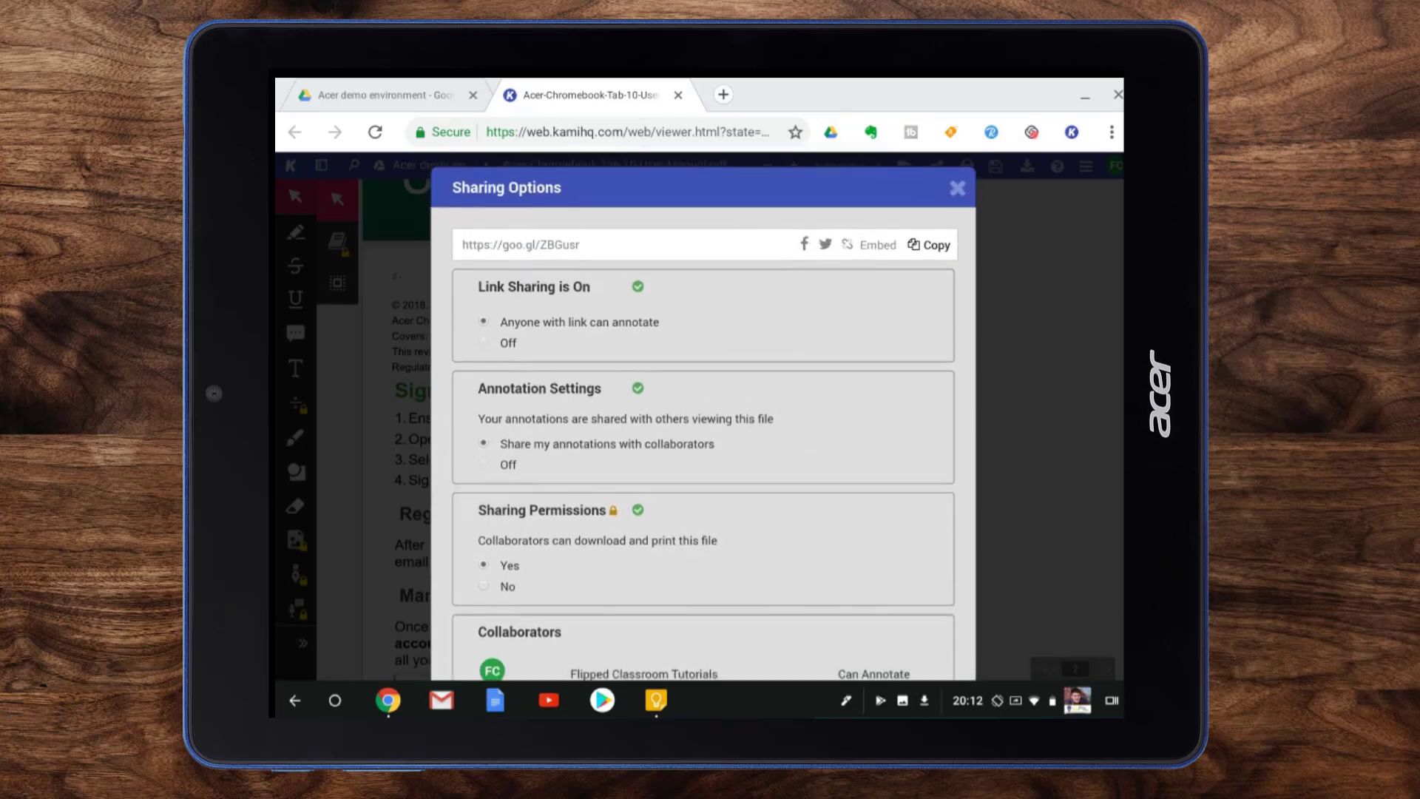
left_click(957, 188)
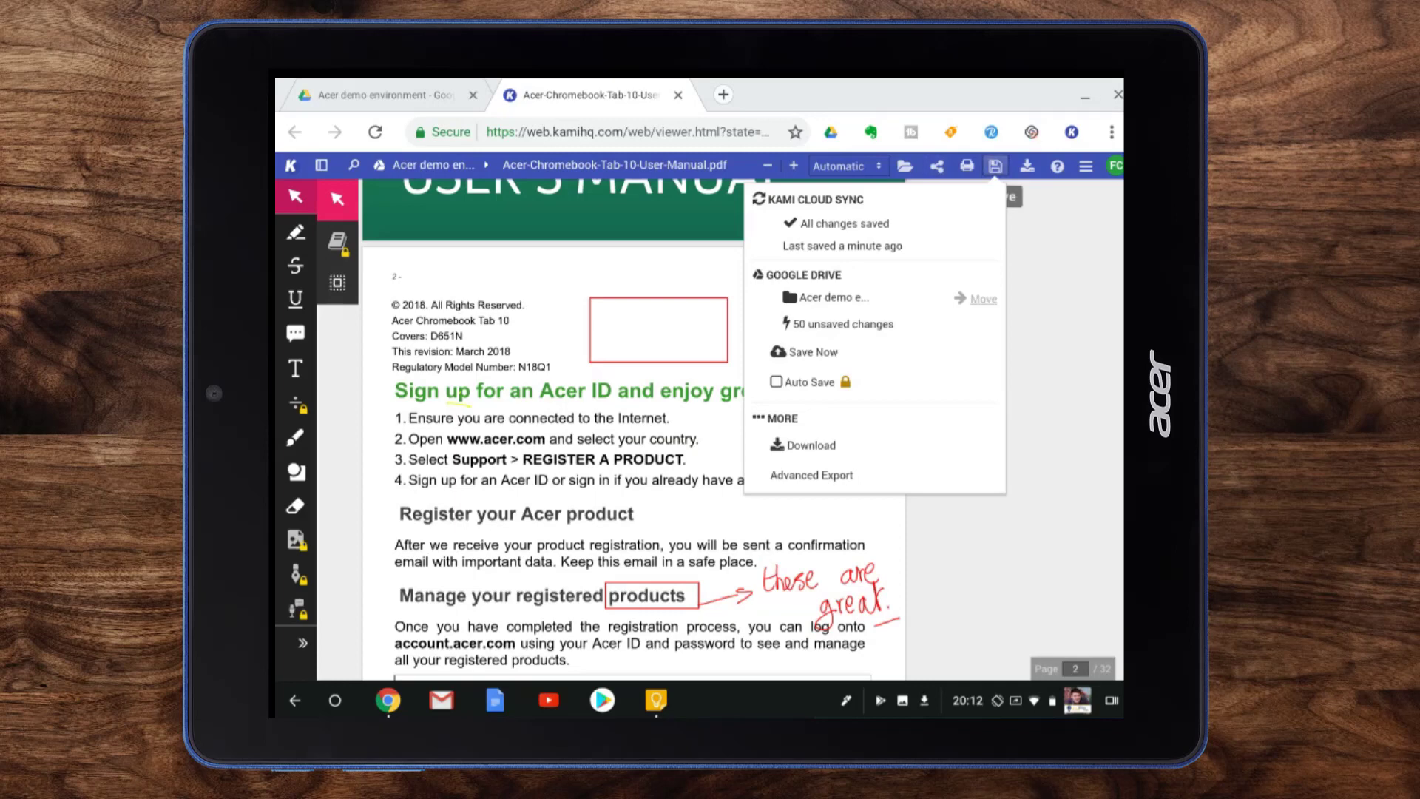
left_click(811, 352)
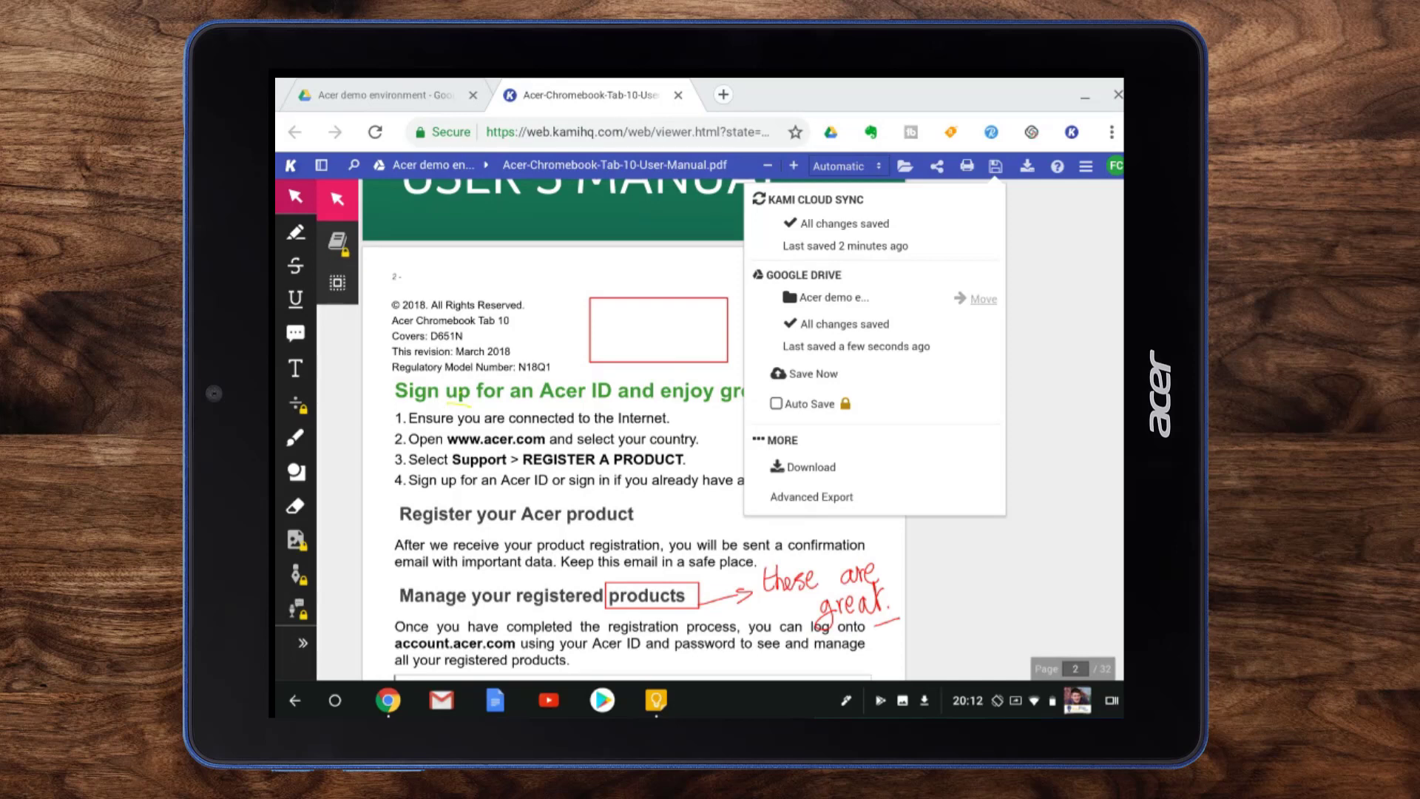
Step: Export all pages of the manual to Google Drive as a PDF with all annotations, flattened
left_click(1027, 166)
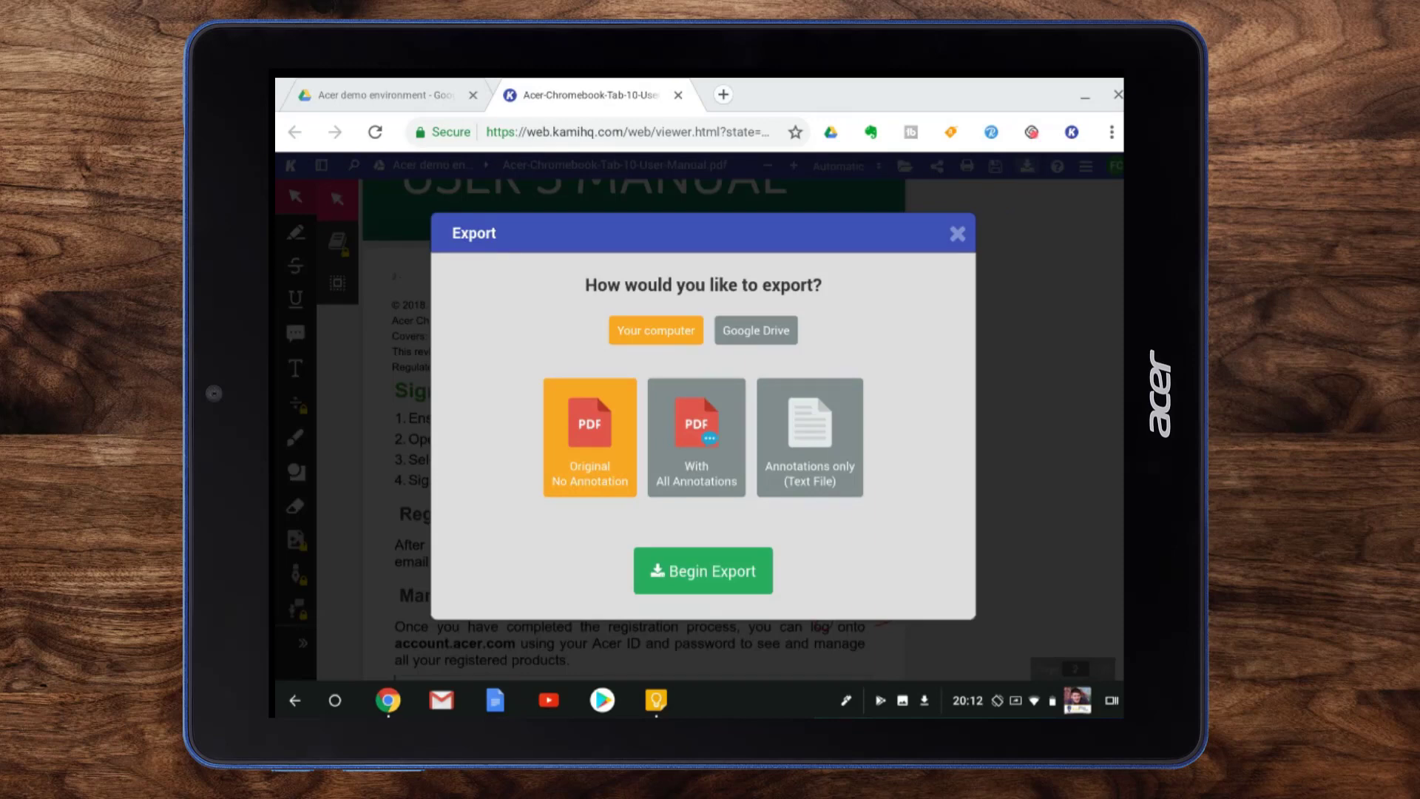
left_click(755, 330)
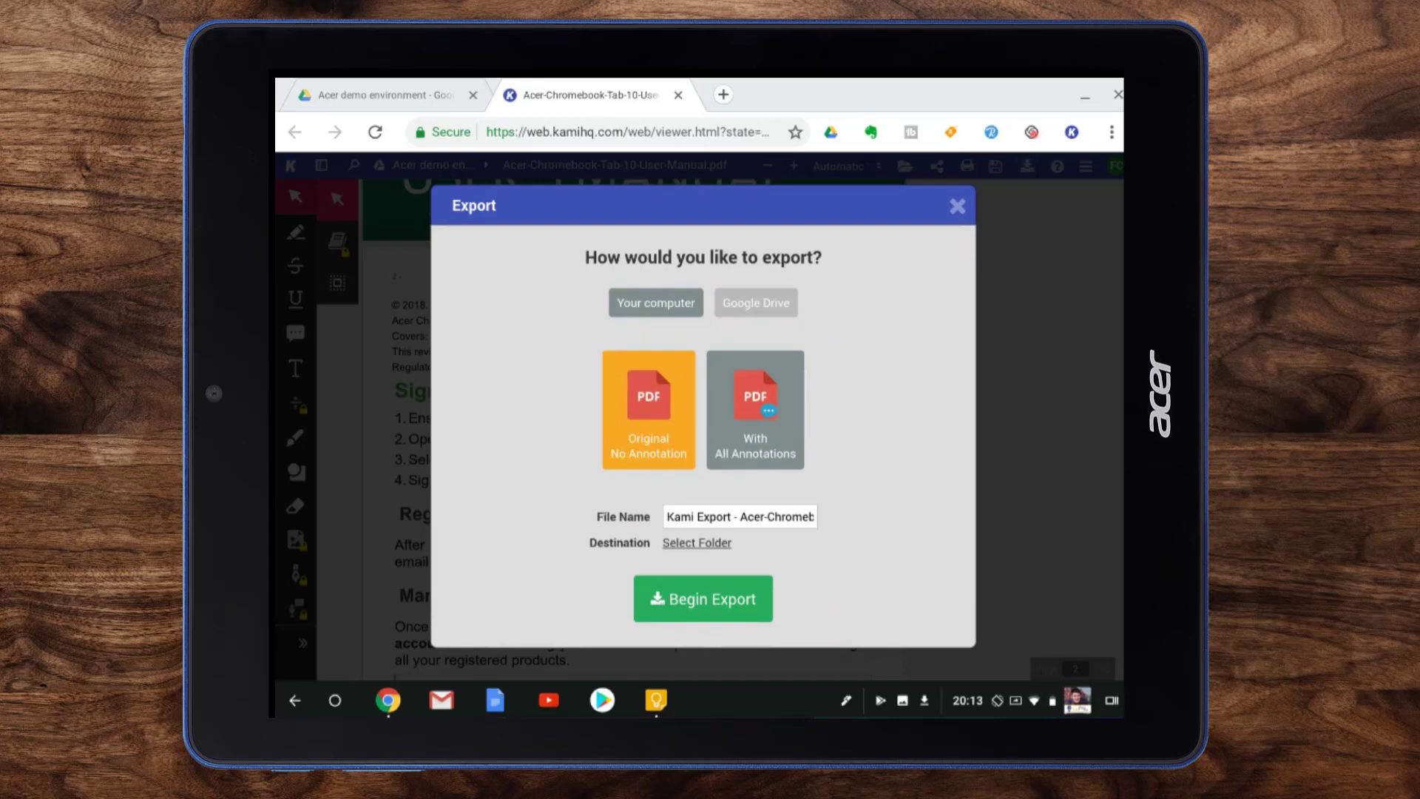
left_click(656, 303)
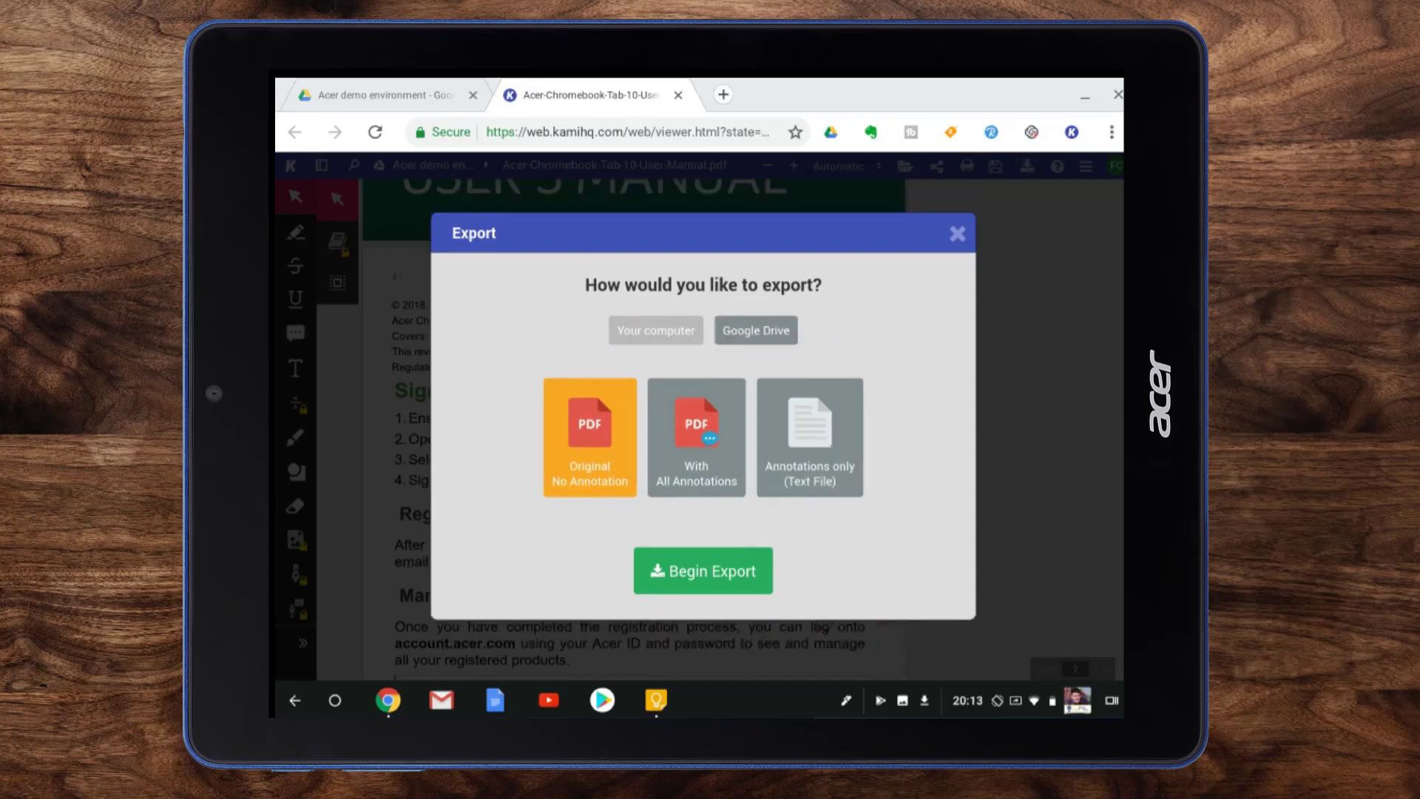
left_click(755, 331)
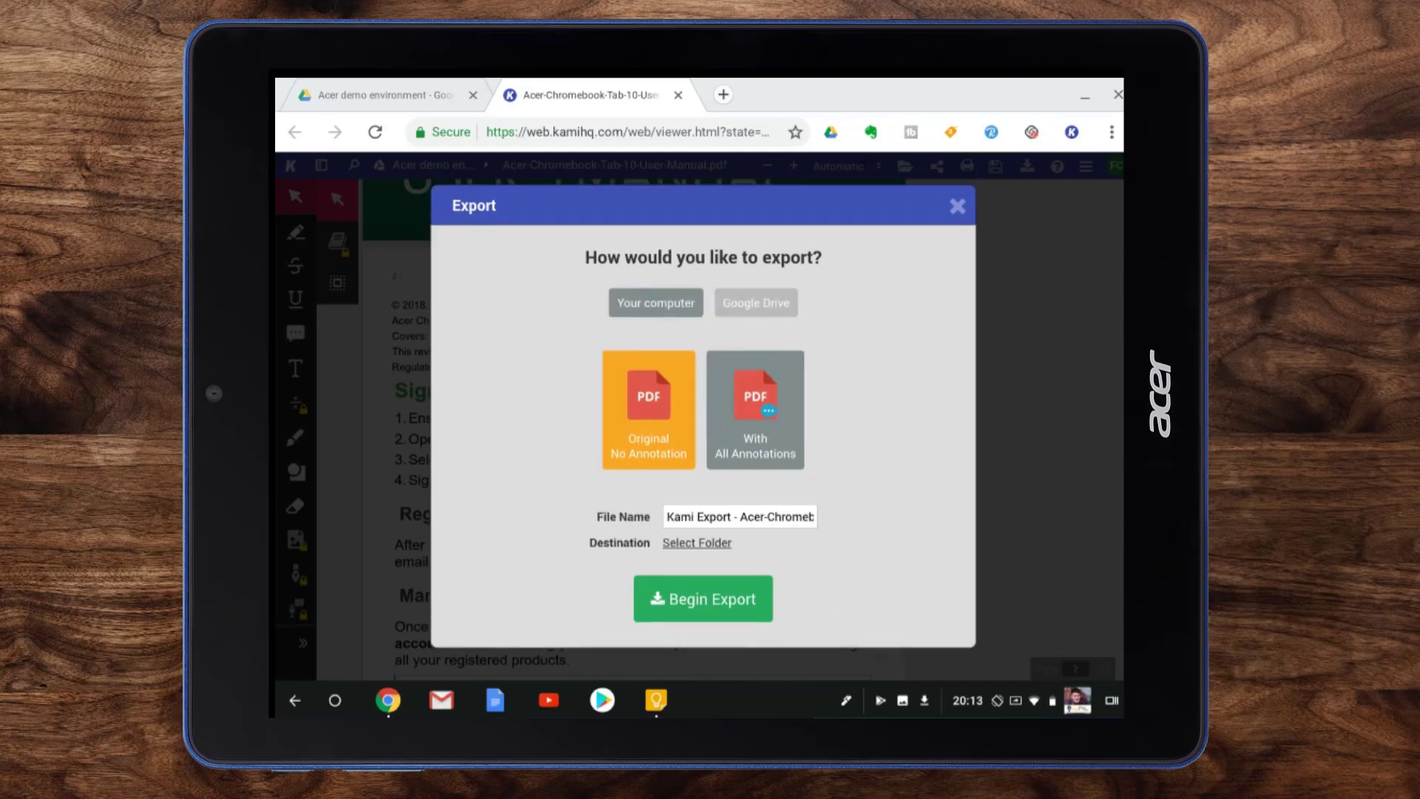
left_click(755, 409)
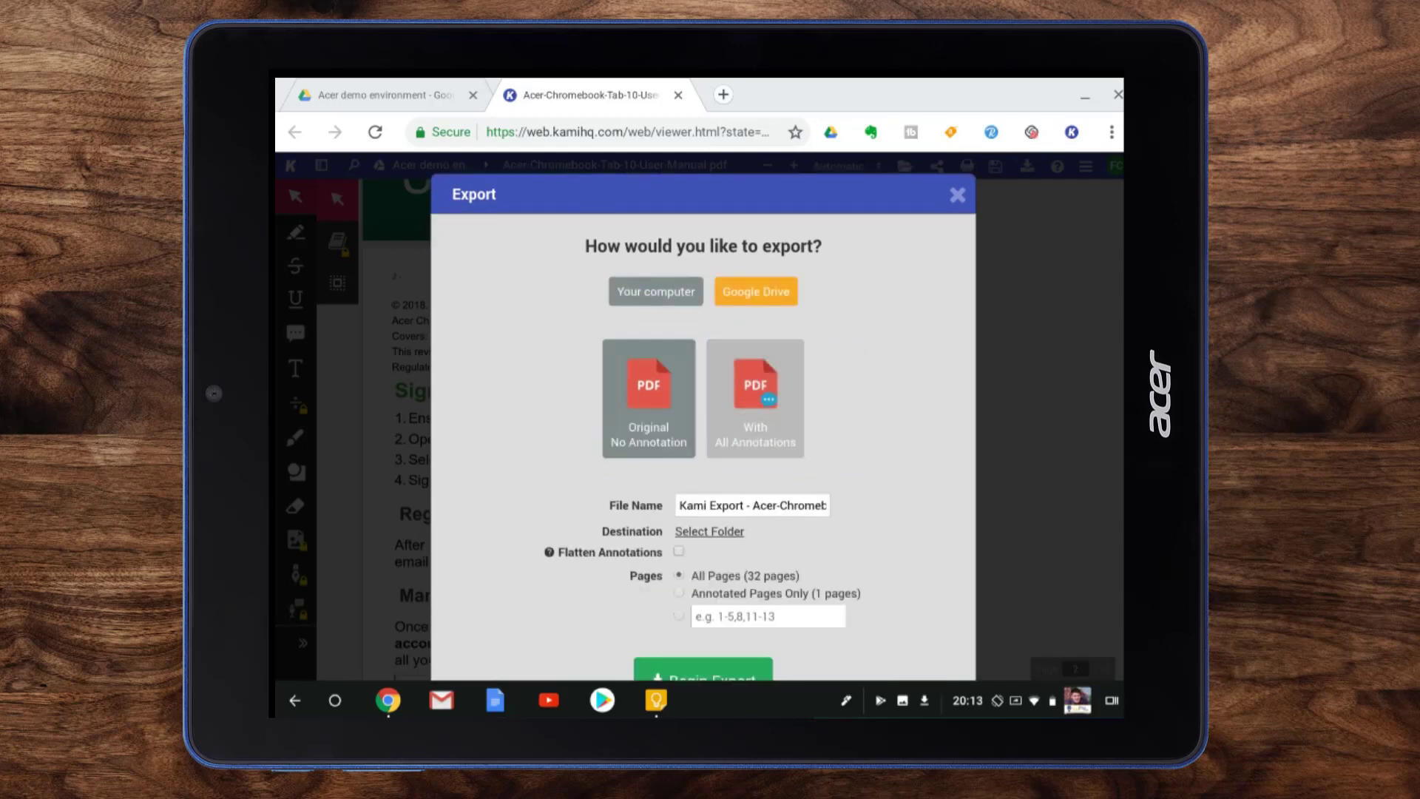
scroll(703, 427, "down", 1)
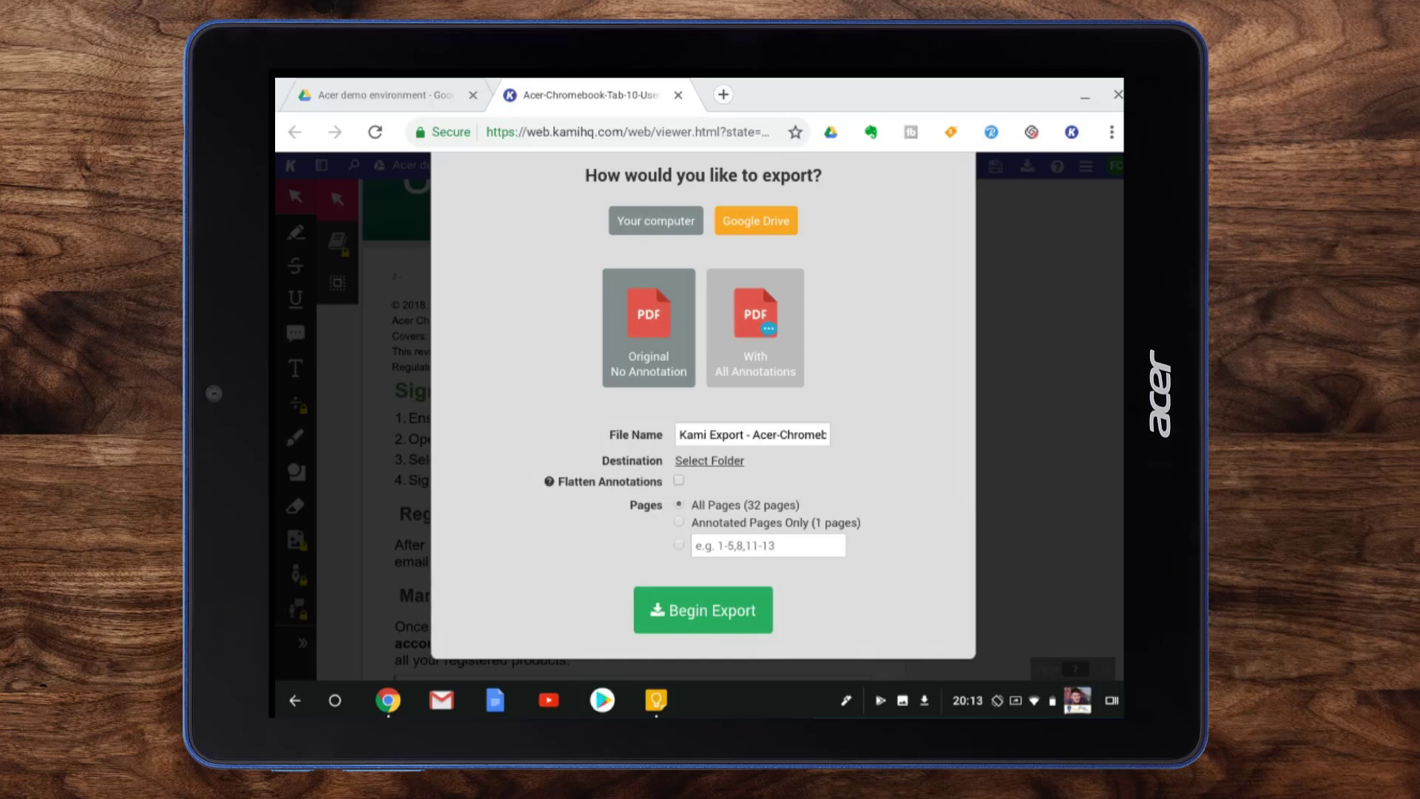
left_click(755, 328)
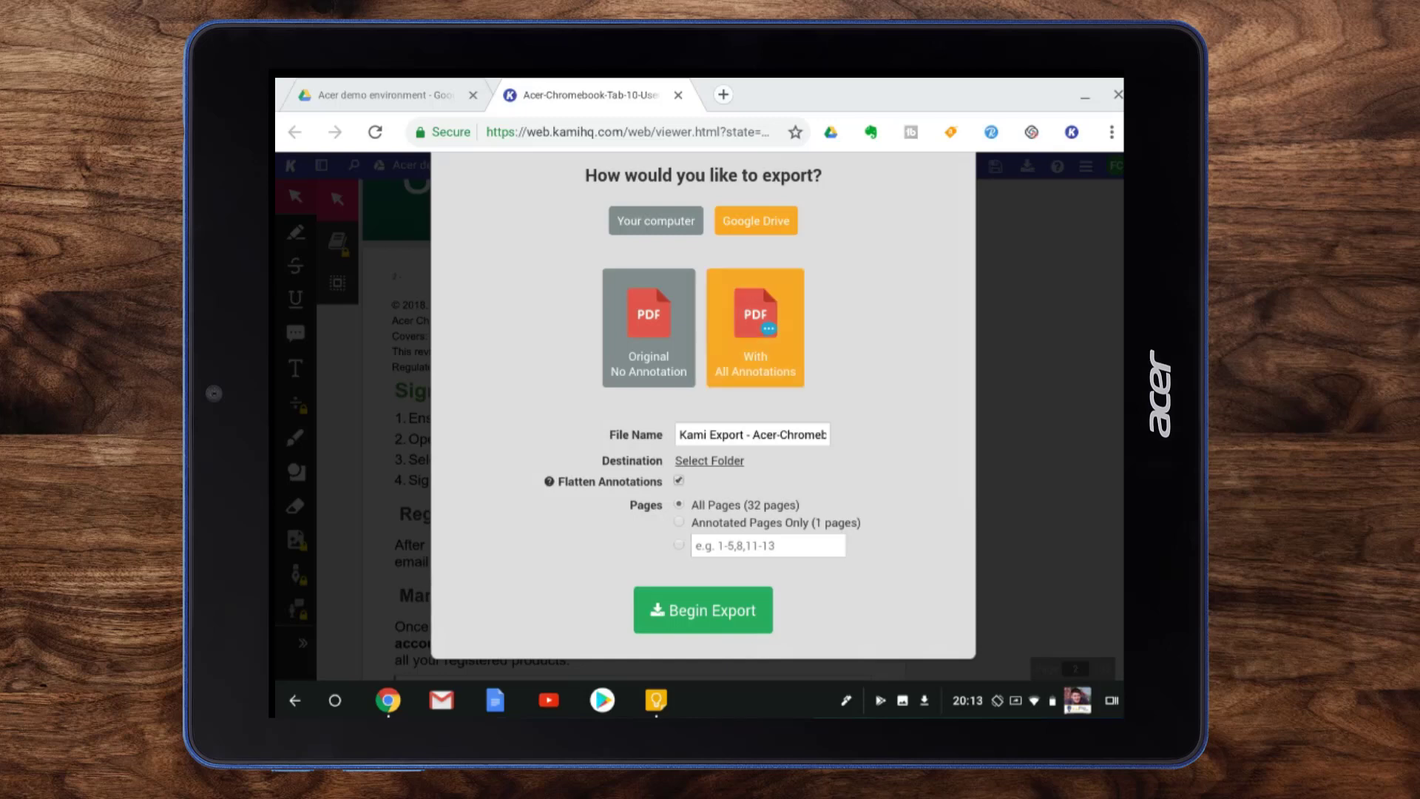
left_click(755, 327)
left_click(755, 327)
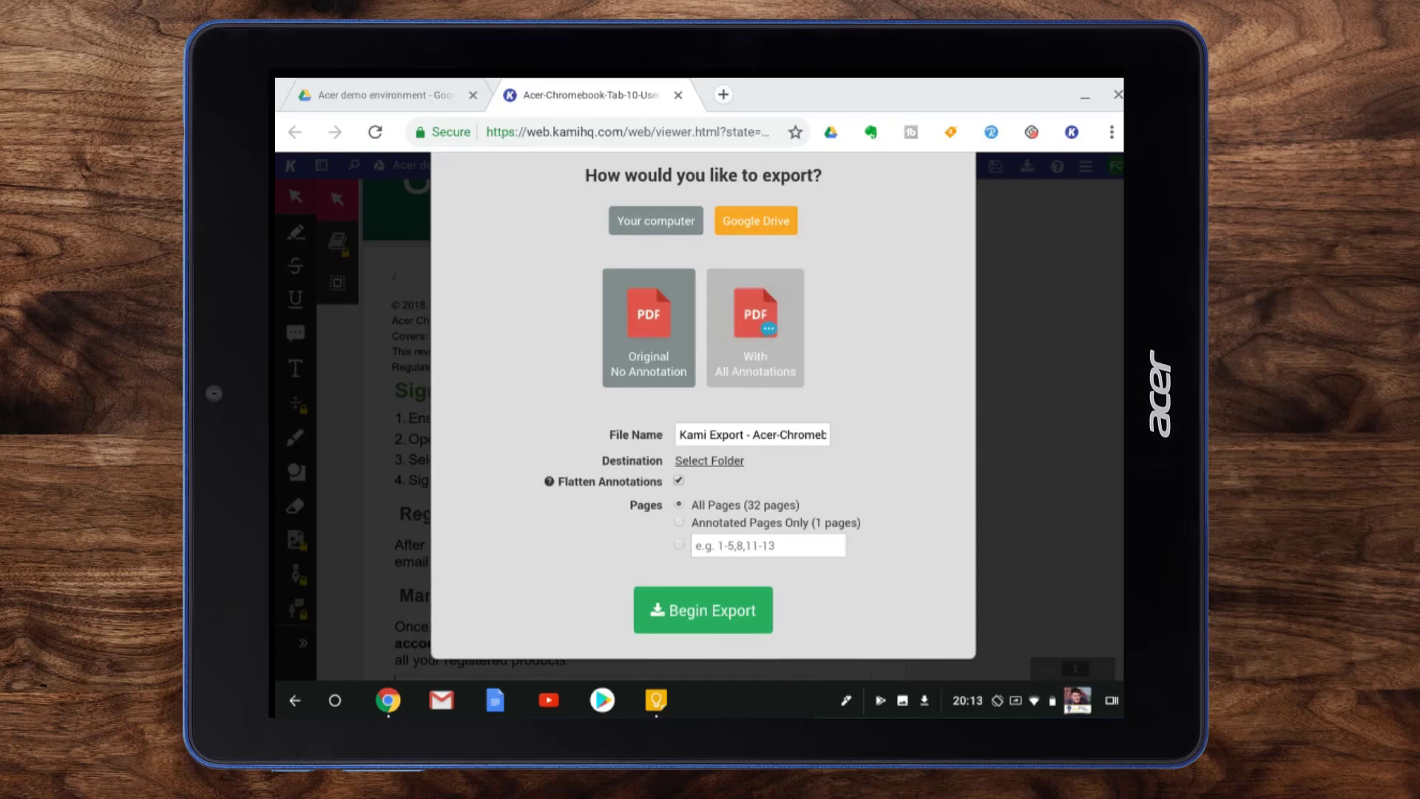
left_click(702, 609)
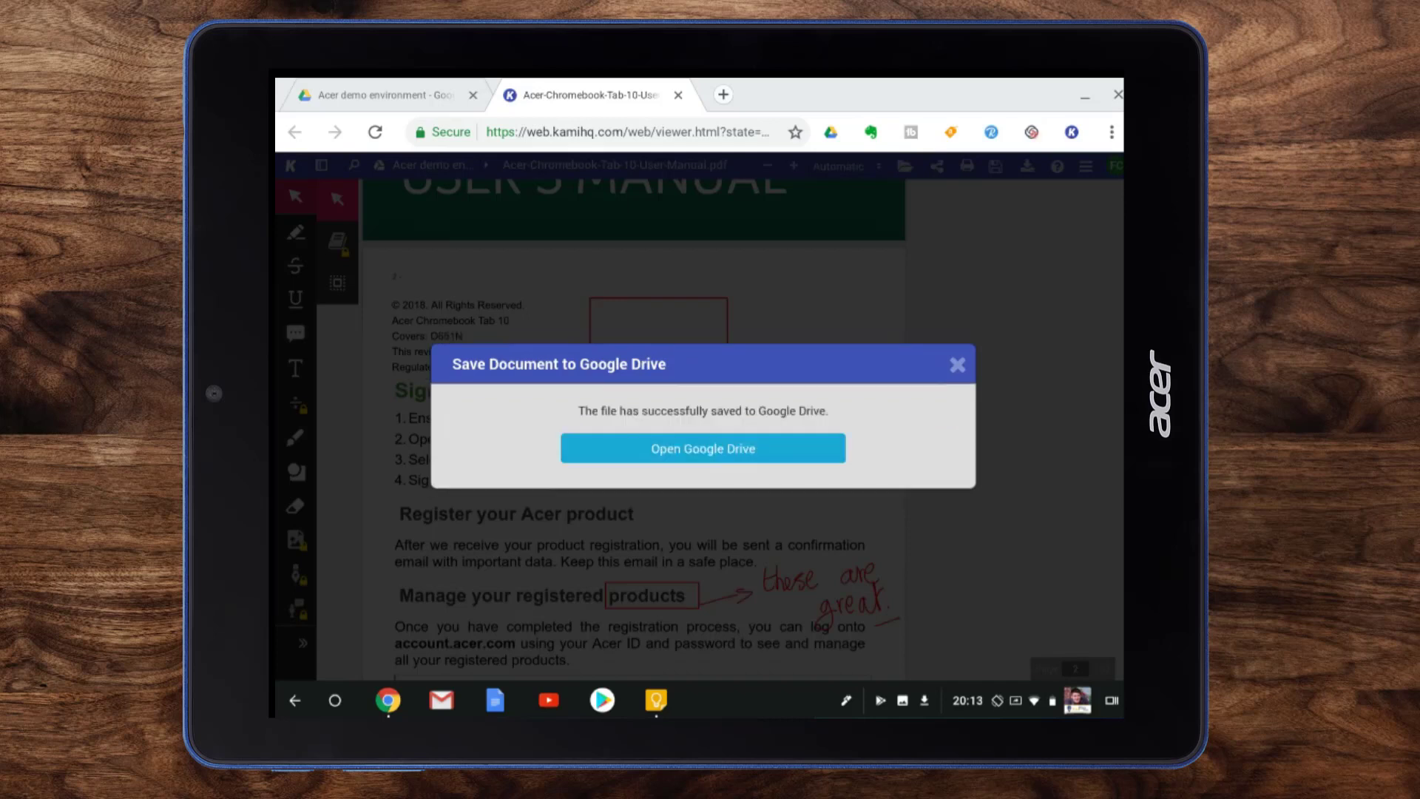
Step: Open the "Acer demo environment" folder in Google Drive and preview the exported "Kami Export" PDF
left_click(703, 448)
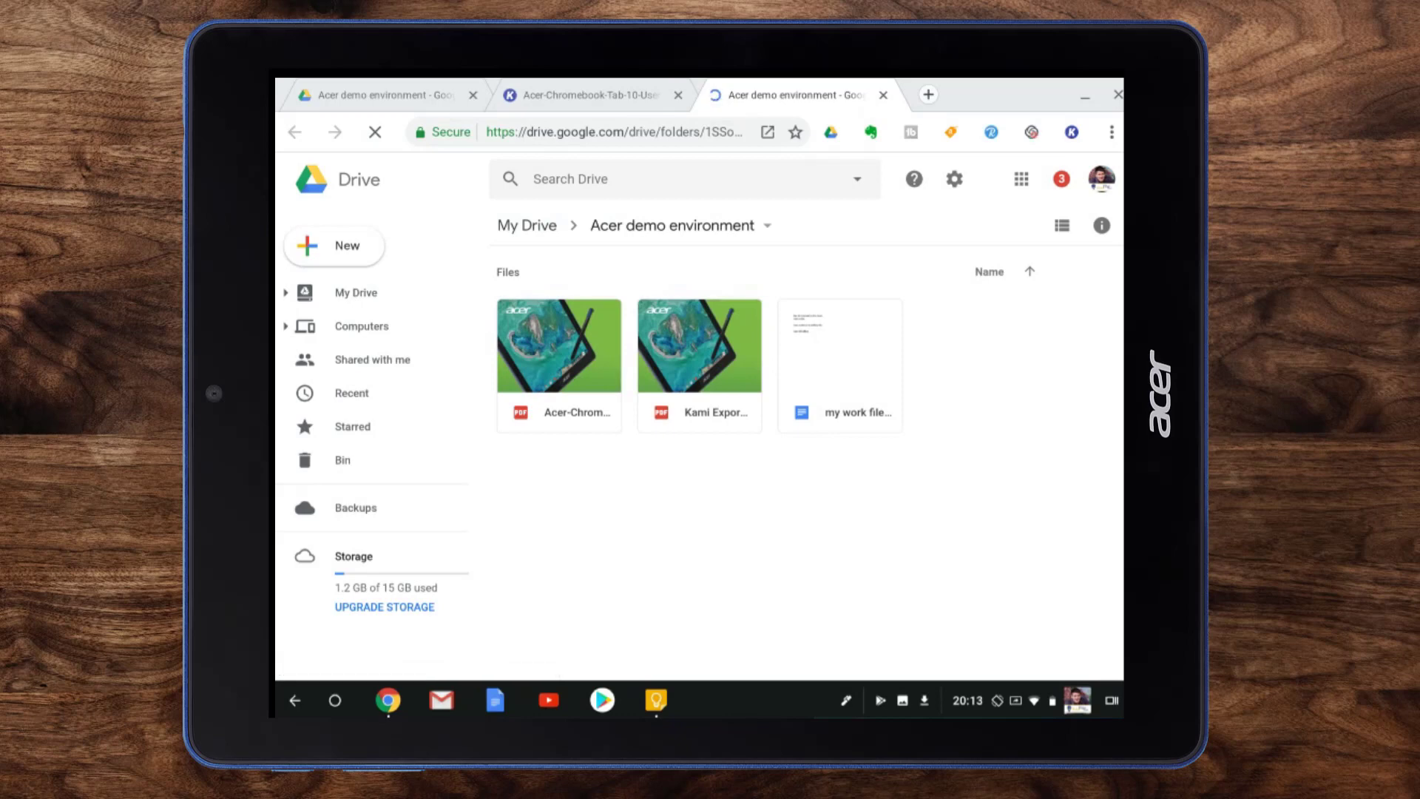
right_click(699, 360)
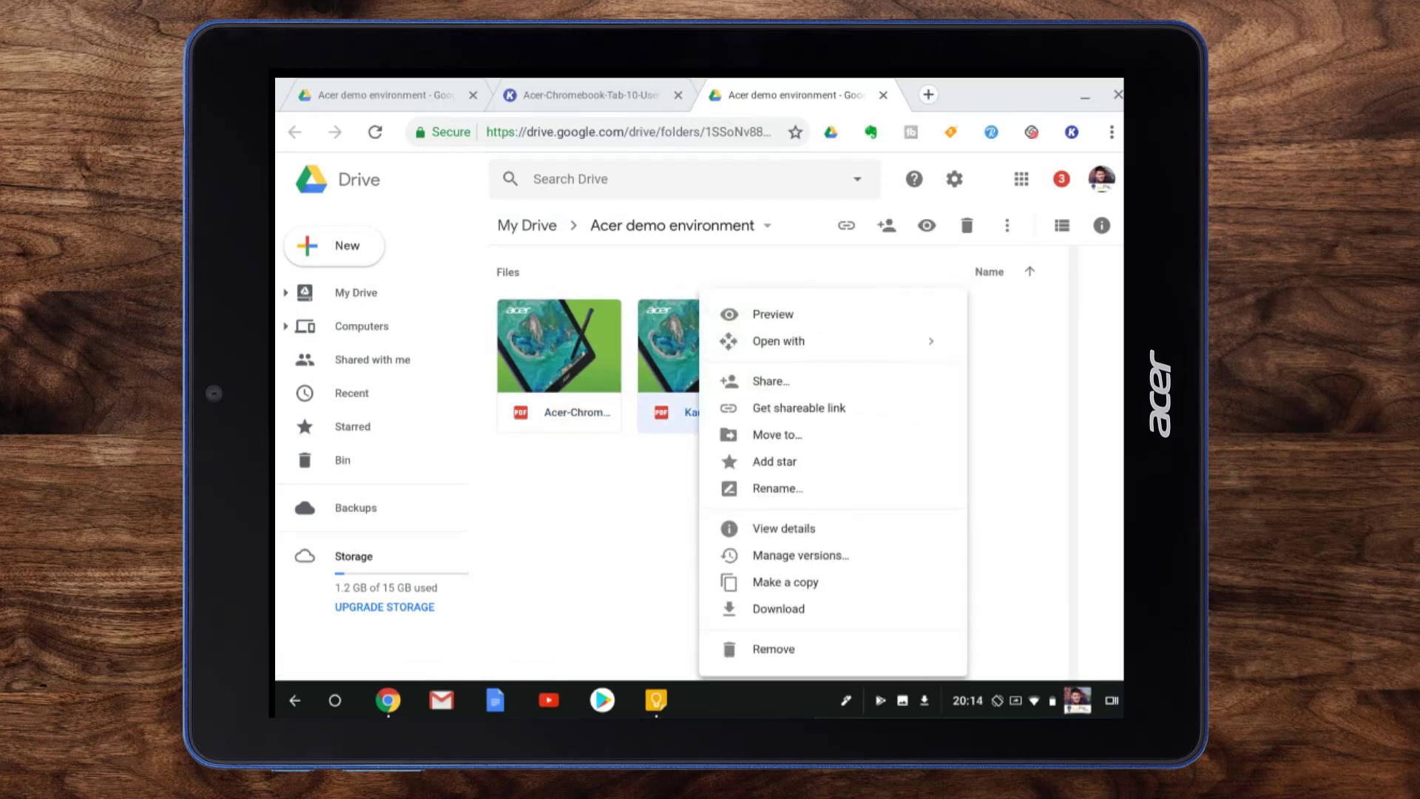
left_click(773, 314)
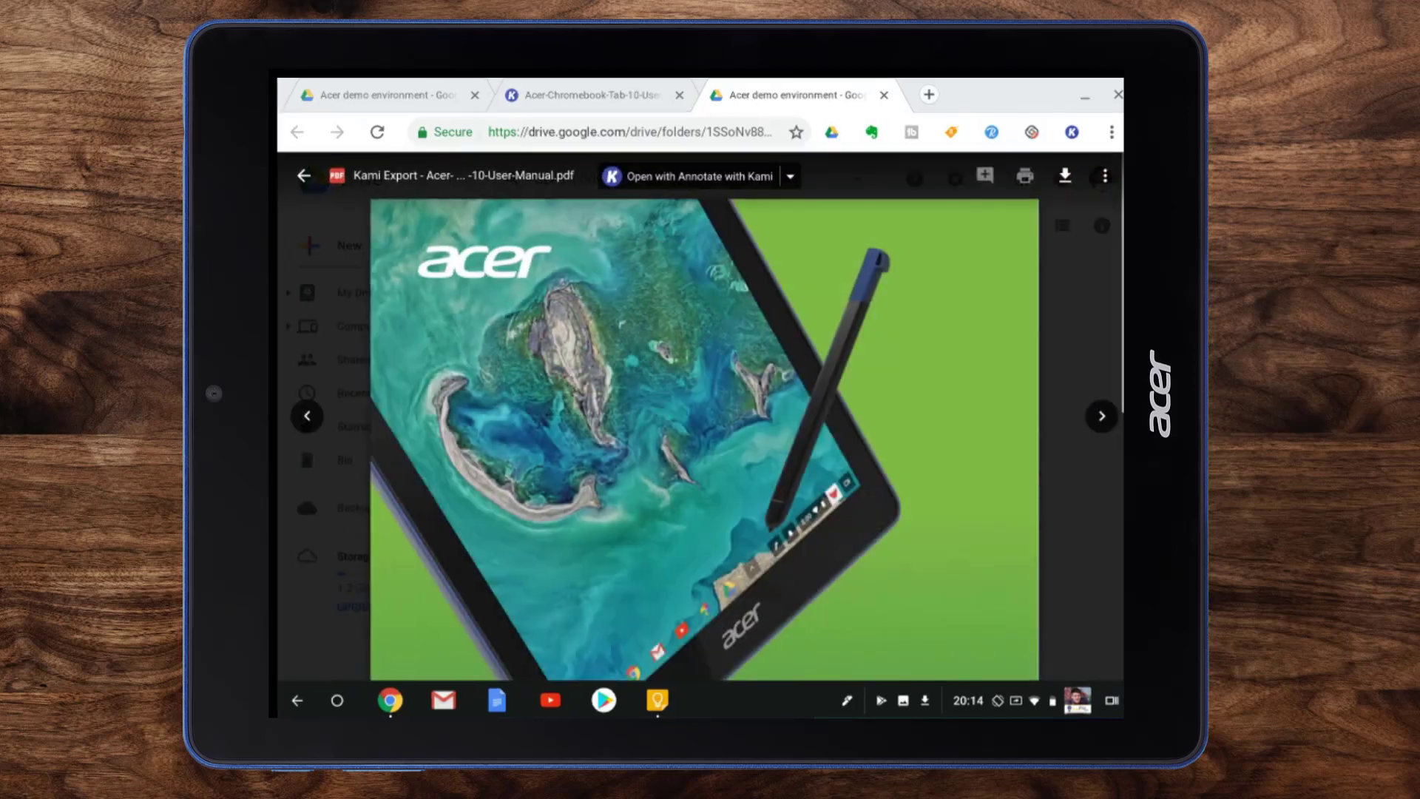
Step: Examine page 2 of the exported PDF for the red boxes, the arrow and the handwritten note
scroll(704, 414, "down", 10)
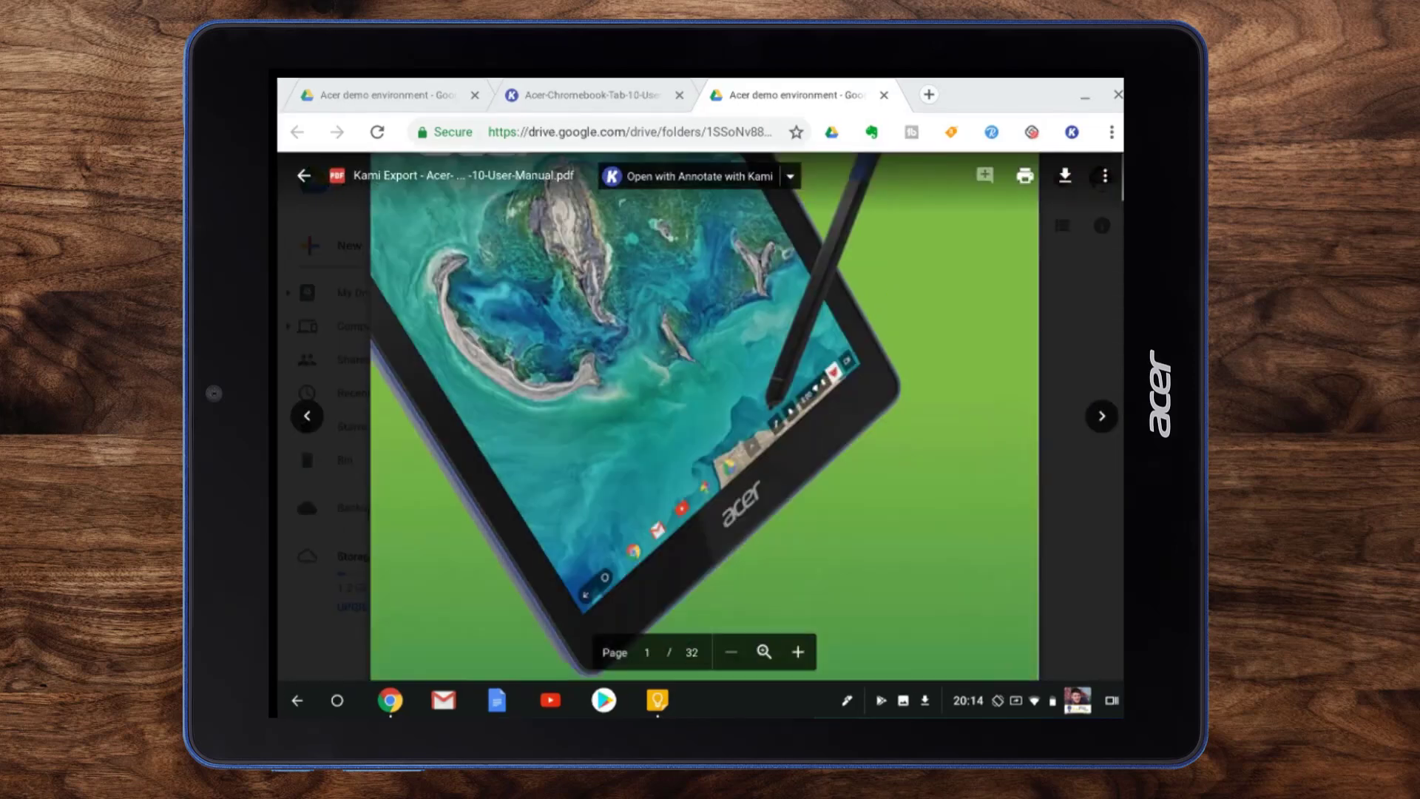
scroll(704, 414, "down", 10)
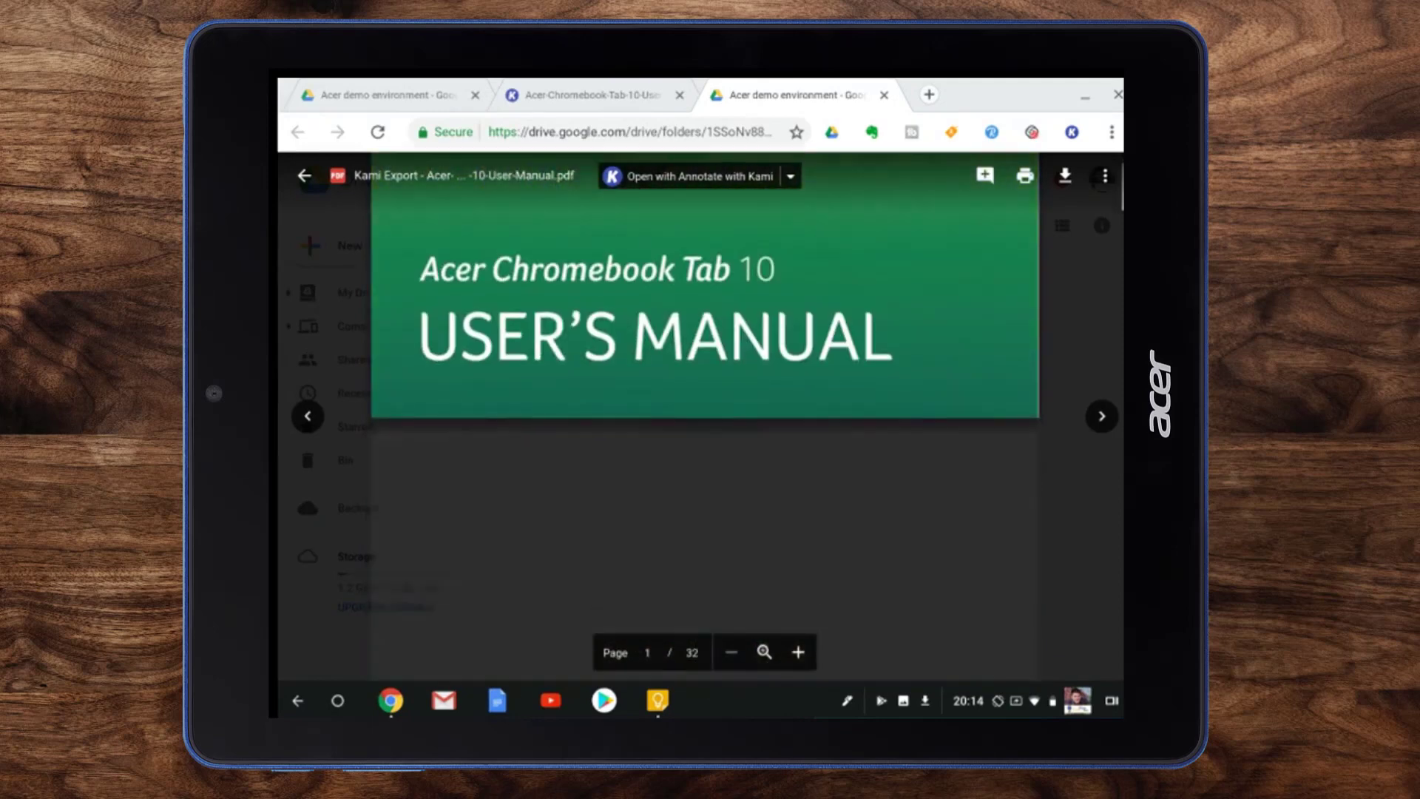
scroll(704, 414, "down", 5)
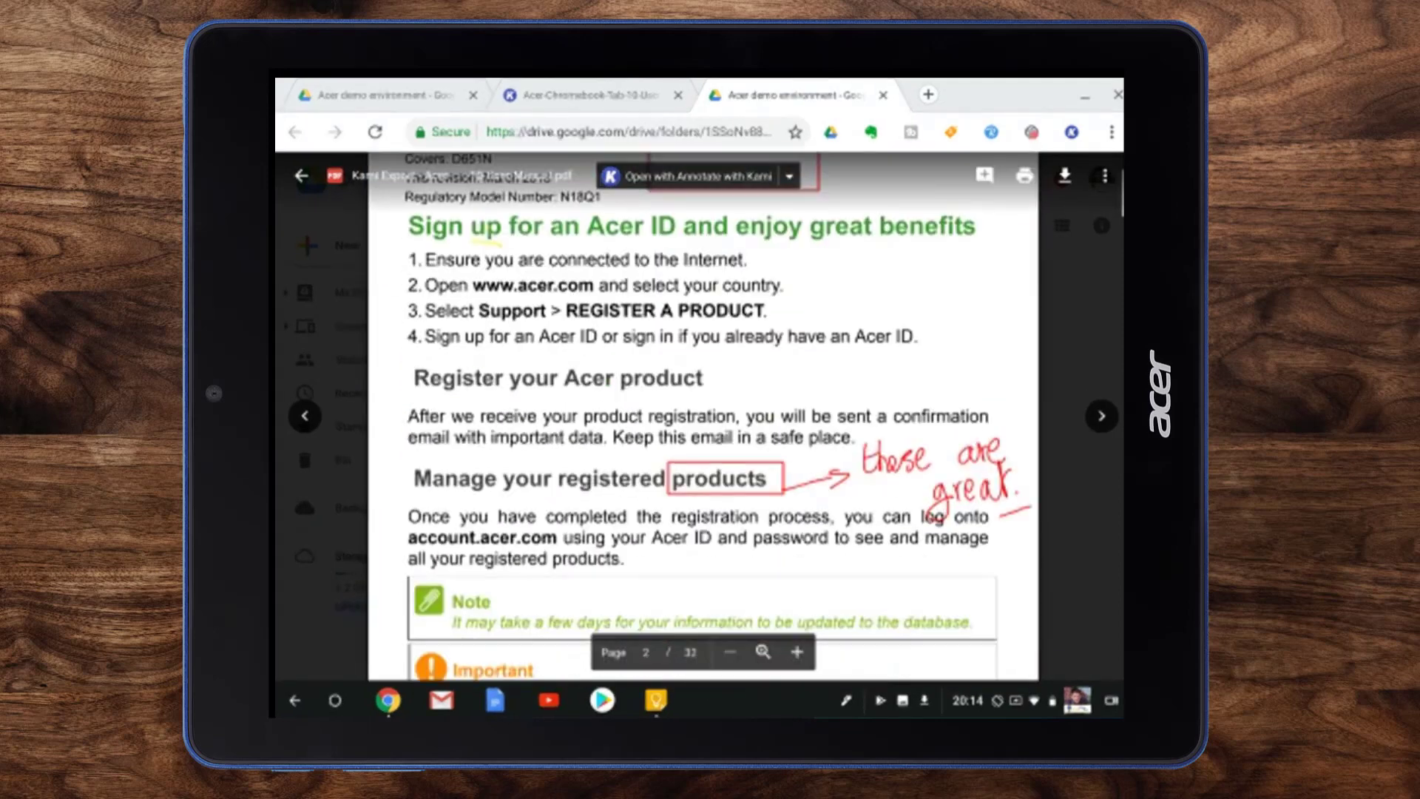
scroll(704, 414, "up", 4)
scroll(704, 414, "down", 1)
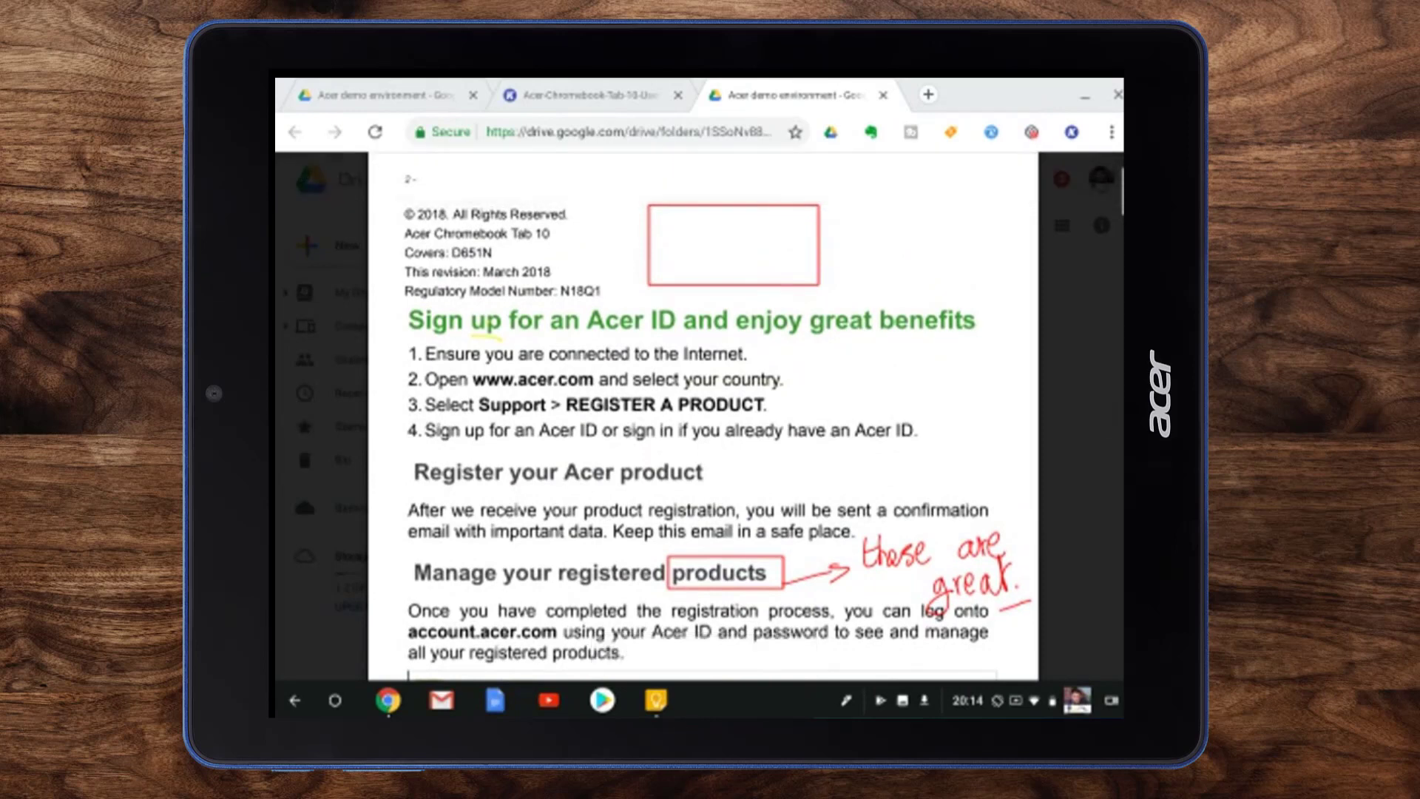
scroll(704, 414, "down", 5)
scroll(704, 414, "up", 1)
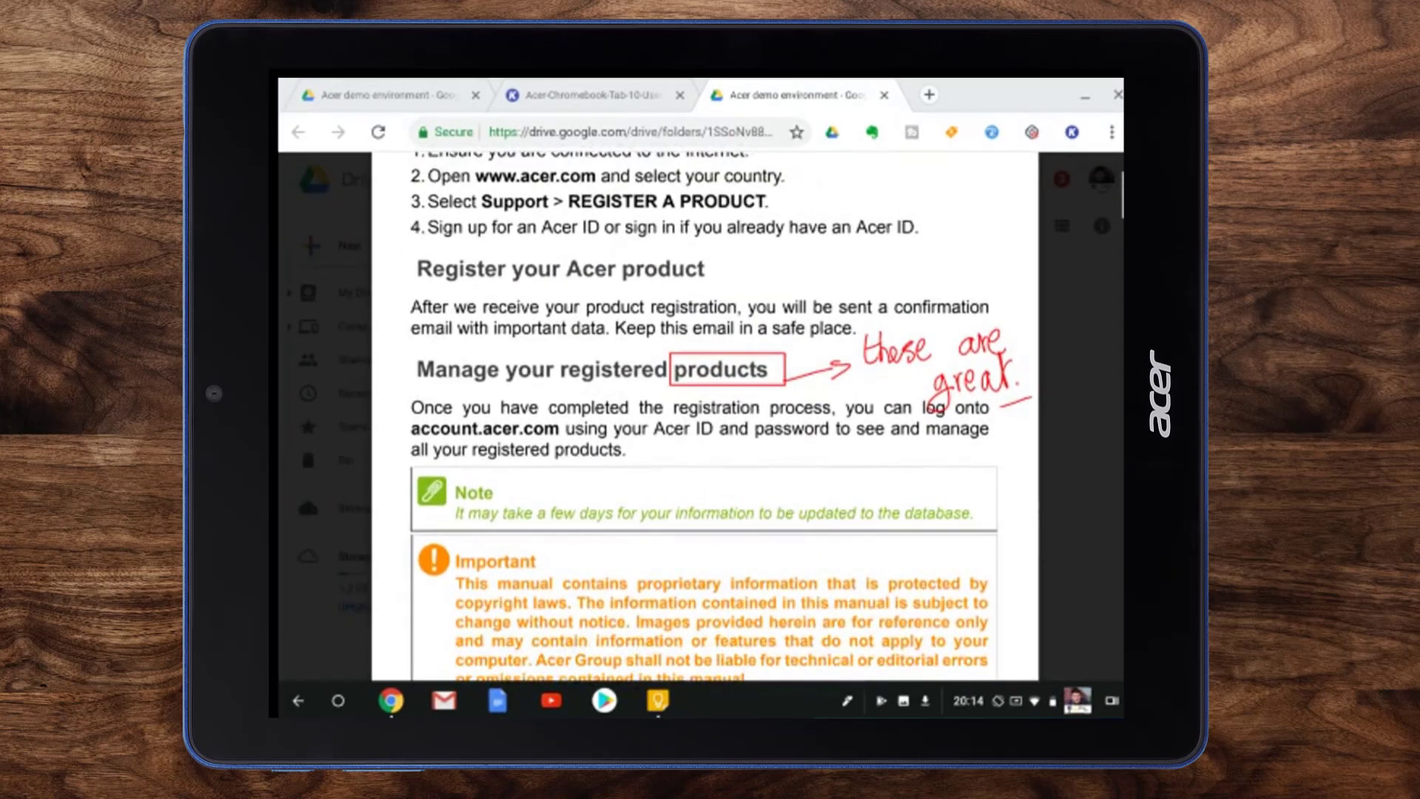